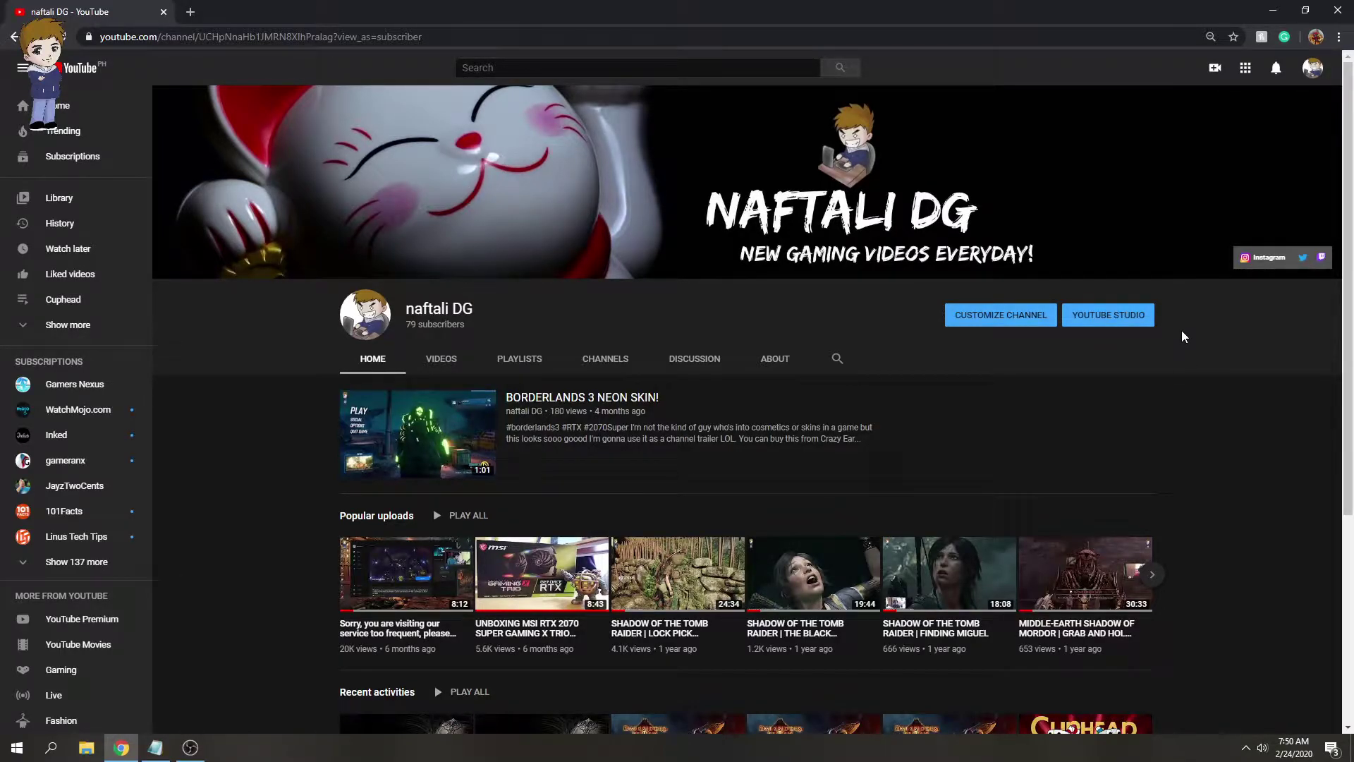
Open the channel's About page and check the date it joined YouTube
left_click(779, 360)
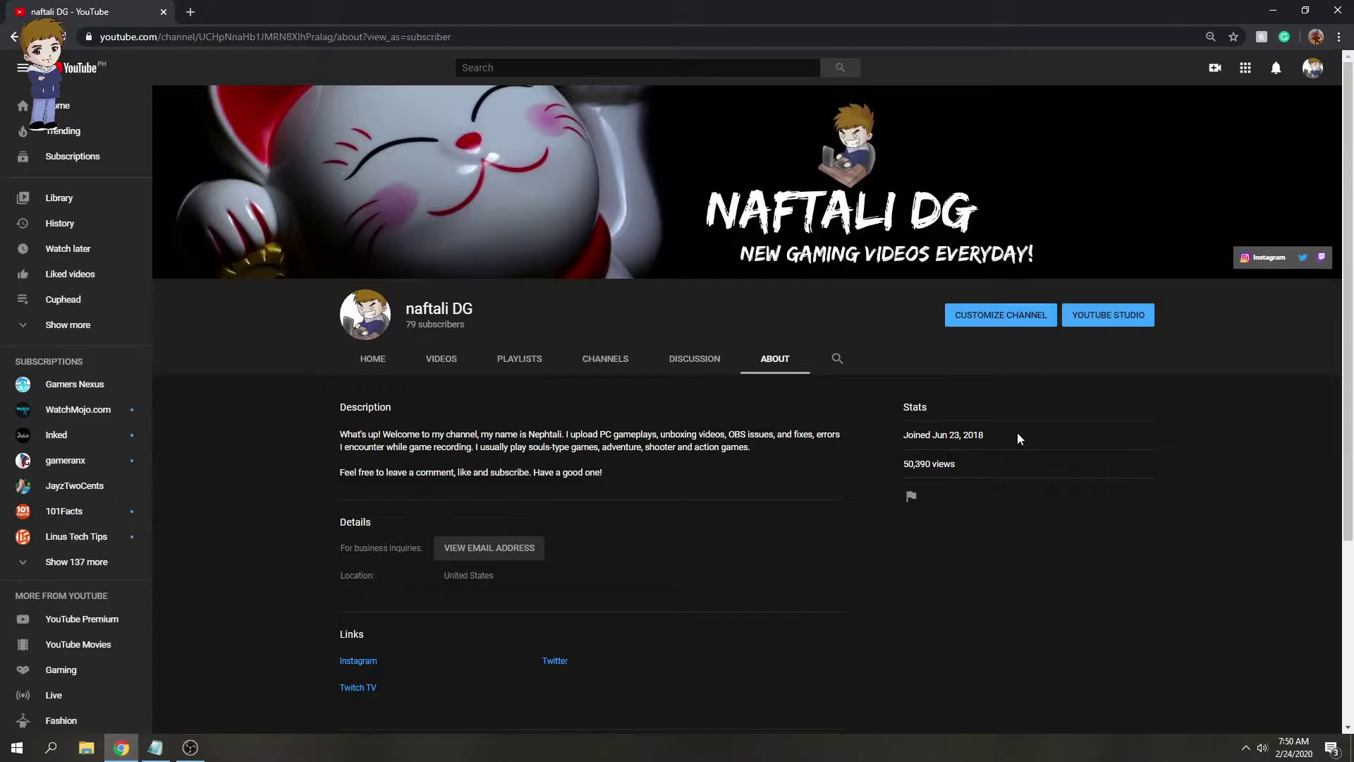
triple_click(952, 434)
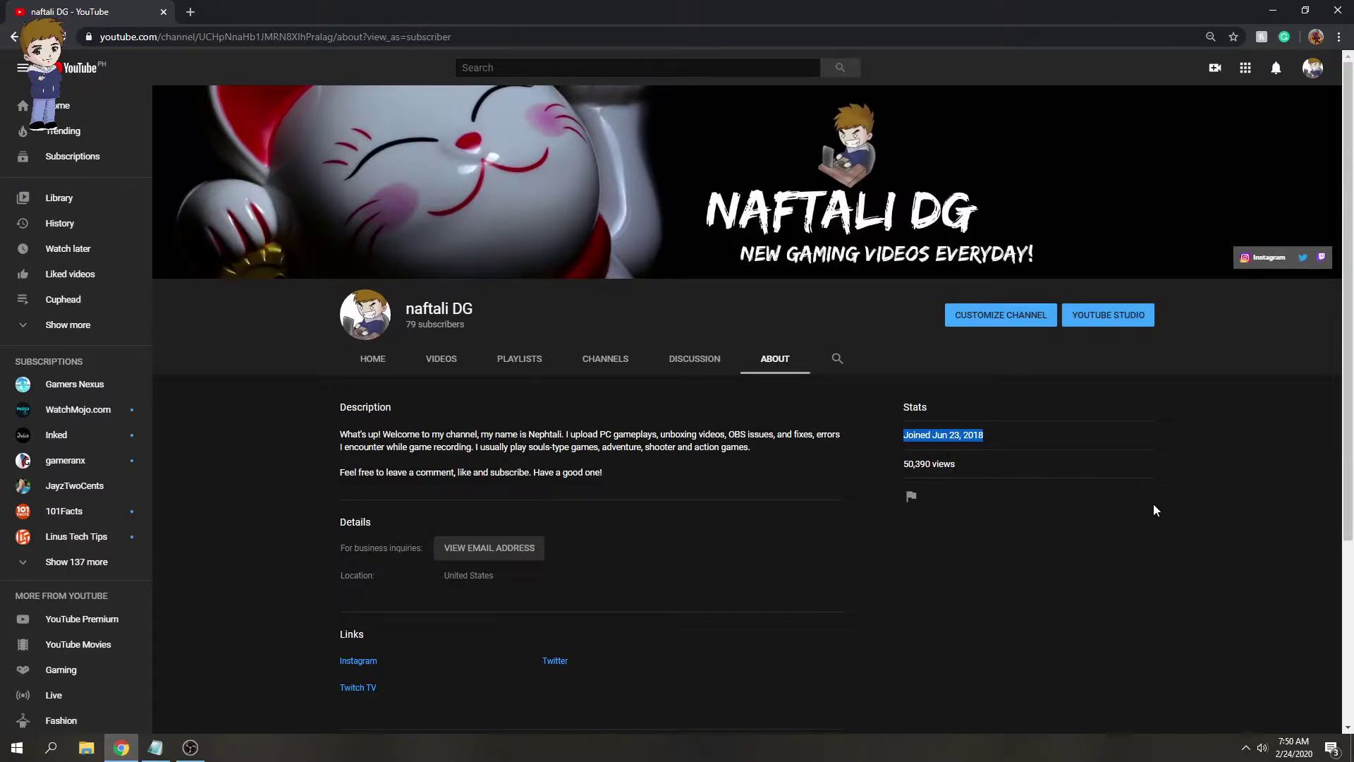
left_click(1216, 530)
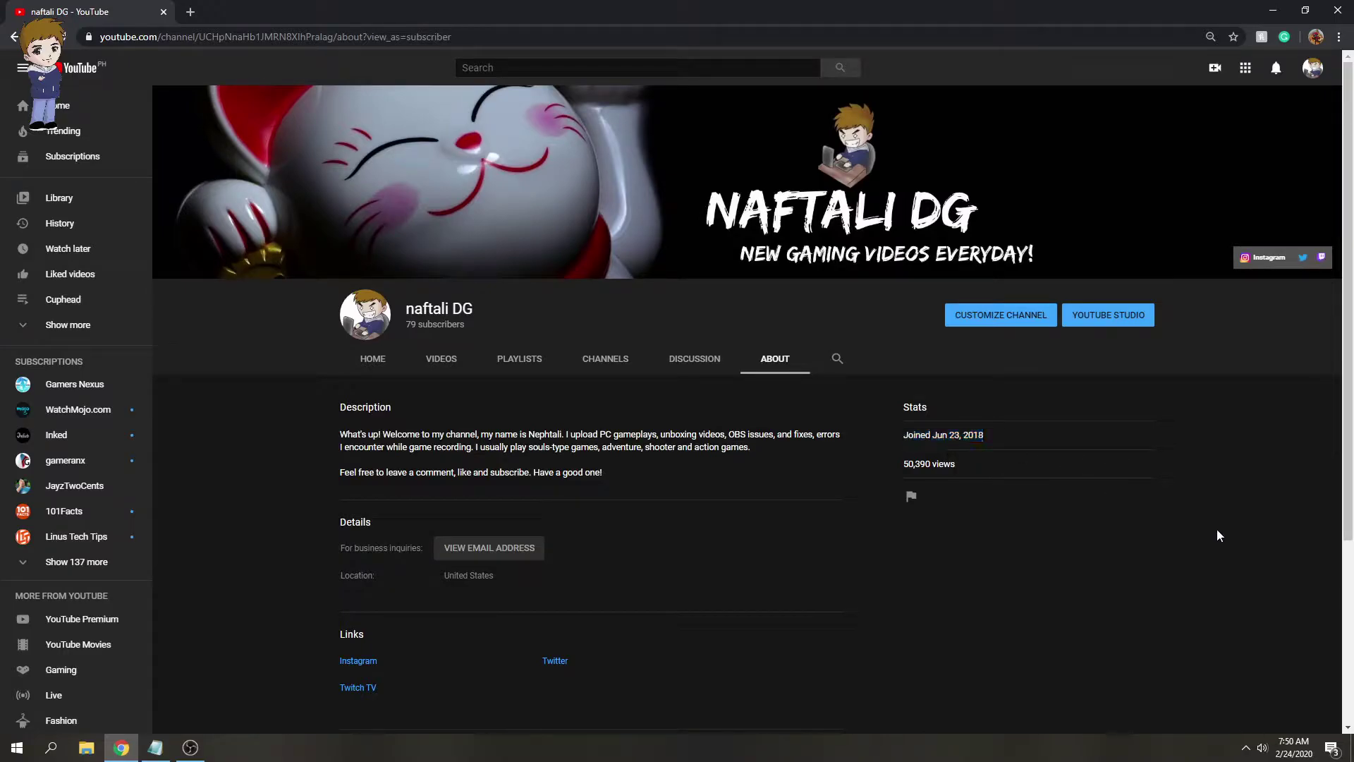
Open YouTube Studio and switch to the legacy Creator Studio Classic, submitting "Other" as the reason for going back
left_click(1124, 323)
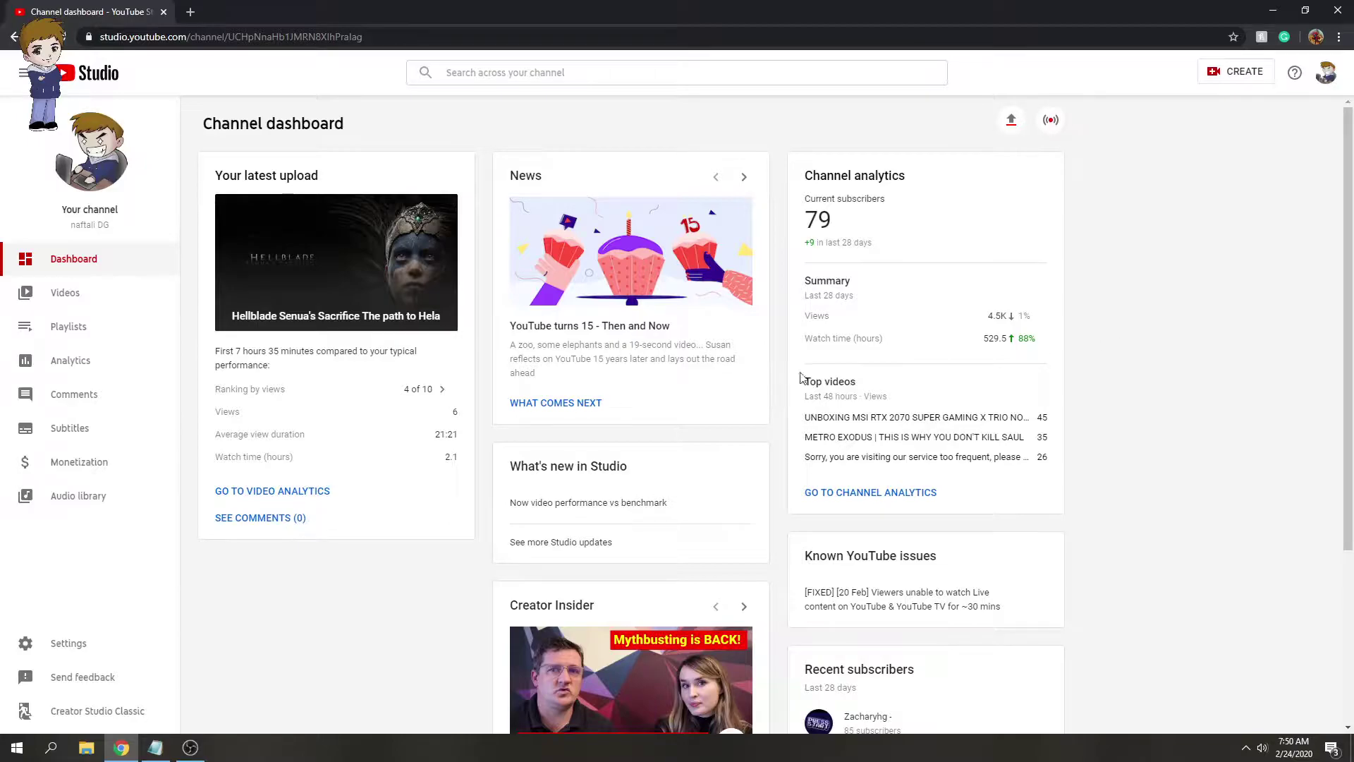
left_click(101, 713)
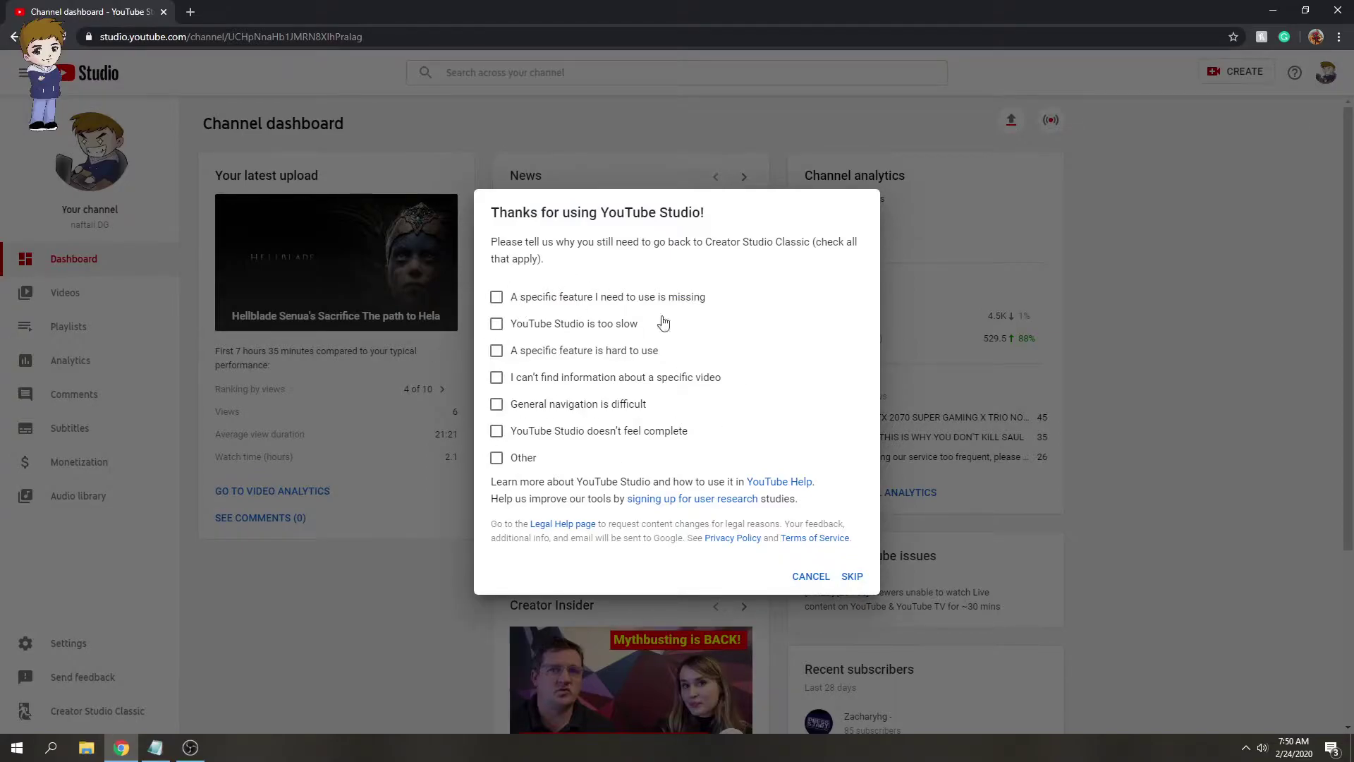
left_click(500, 458)
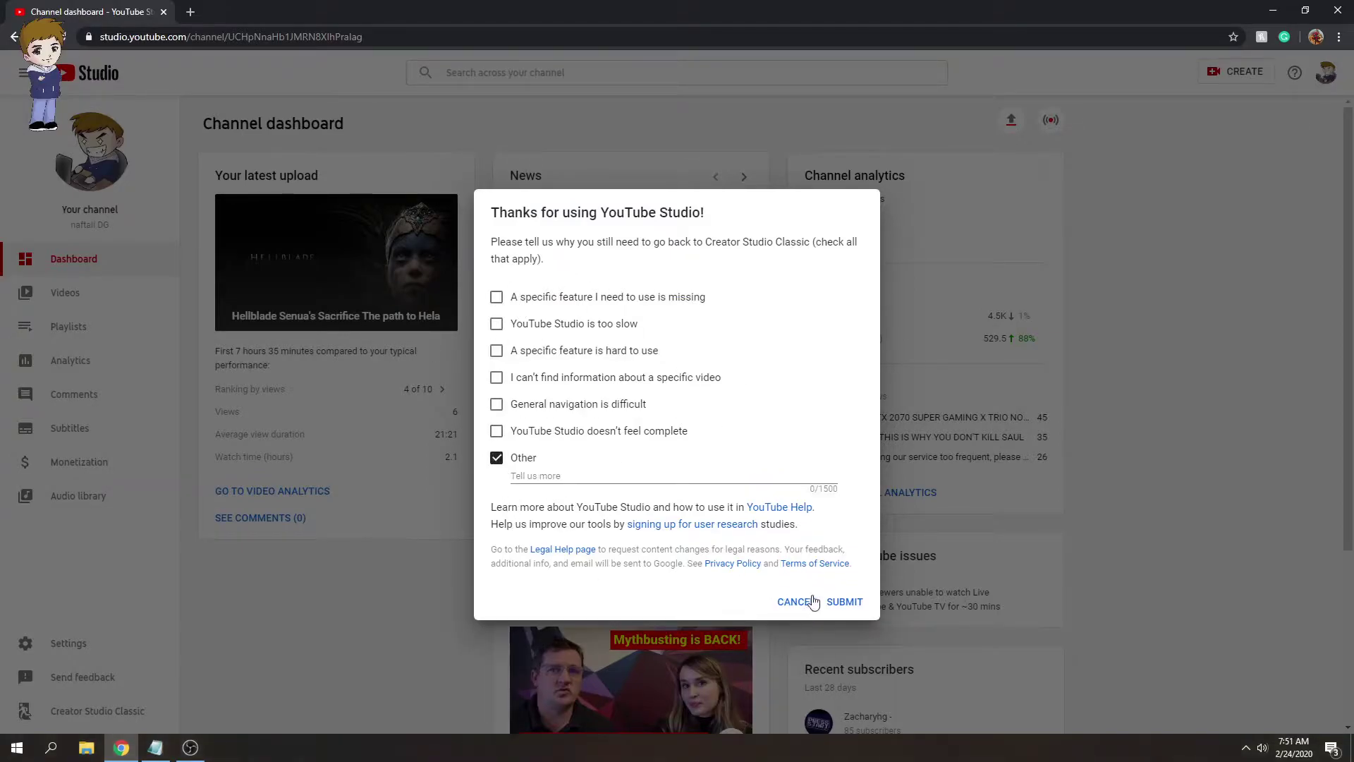
left_click(853, 603)
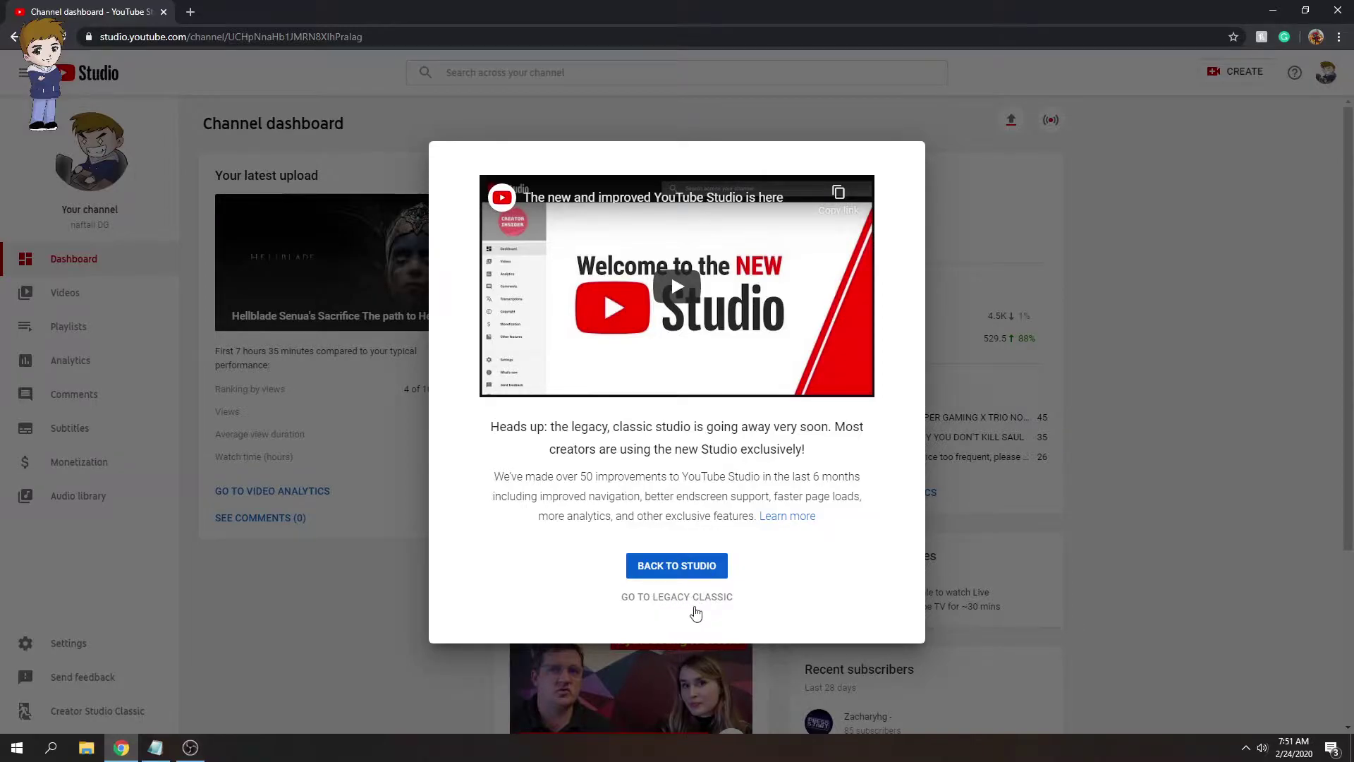
left_click(688, 601)
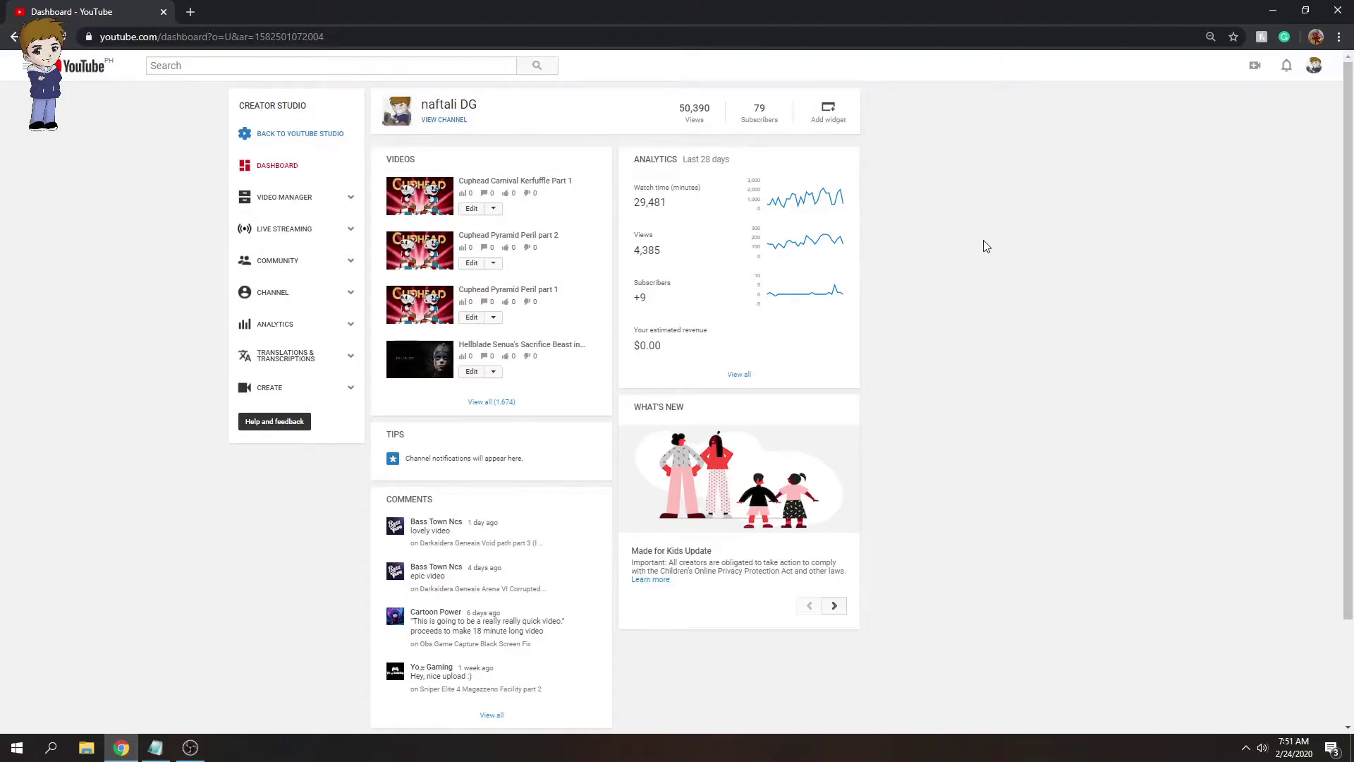
Leave the classic dashboard for the YouTube home page and open Creator Studio from the account options
left_click(73, 67)
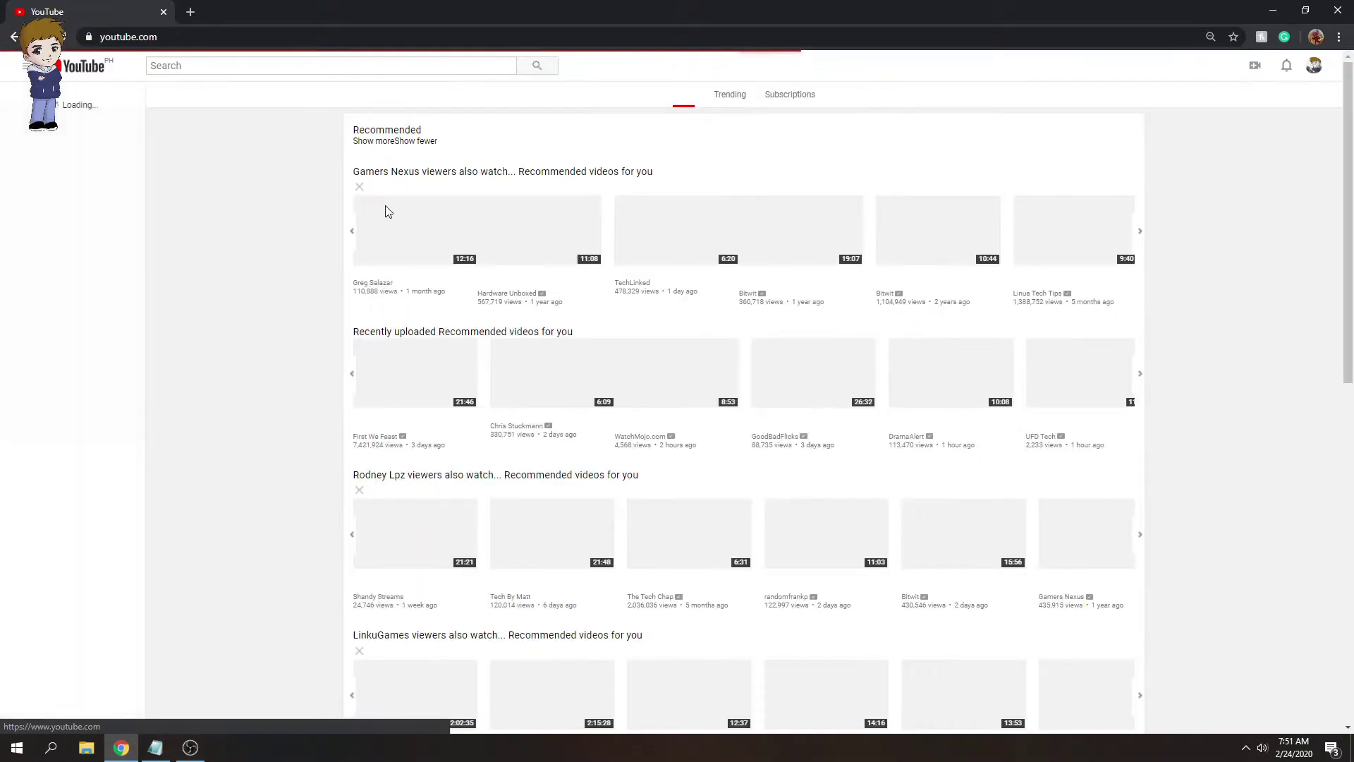
left_click(1312, 67)
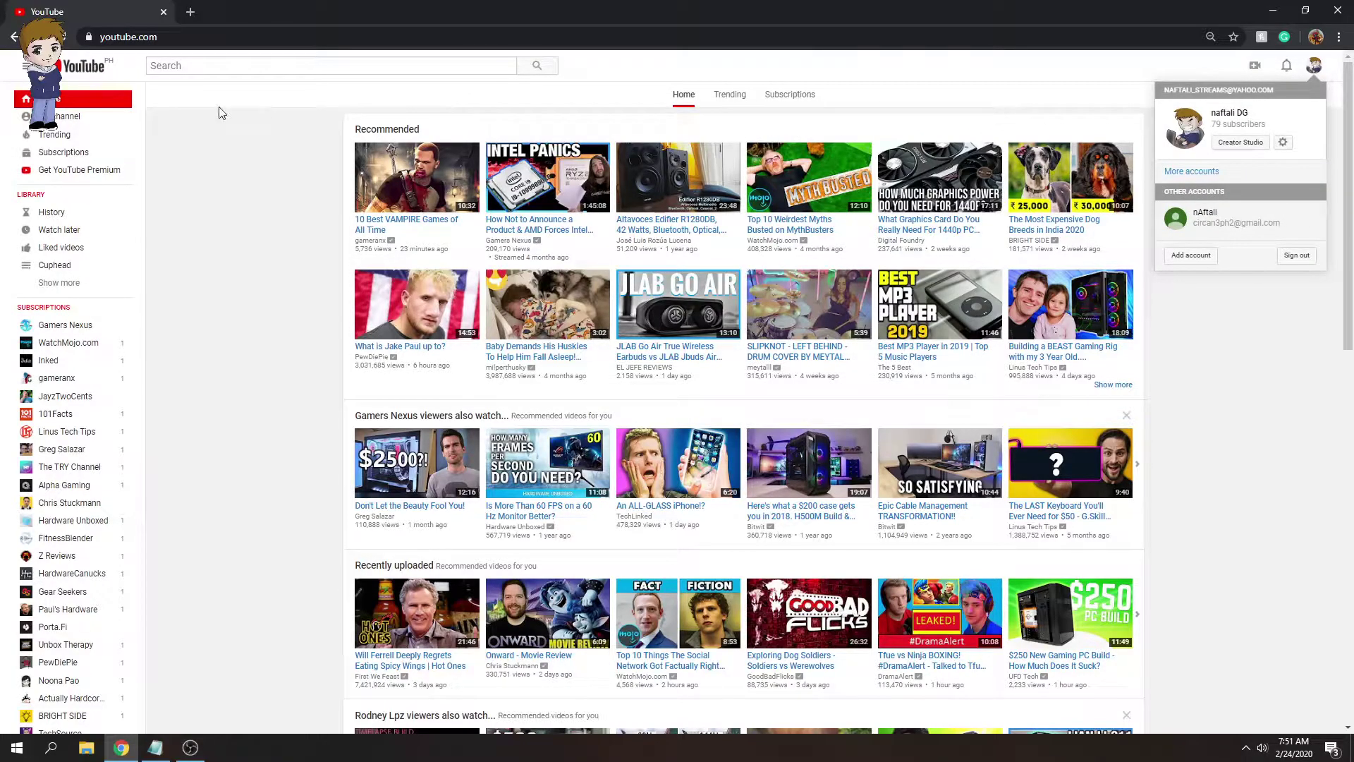
left_click(1241, 142)
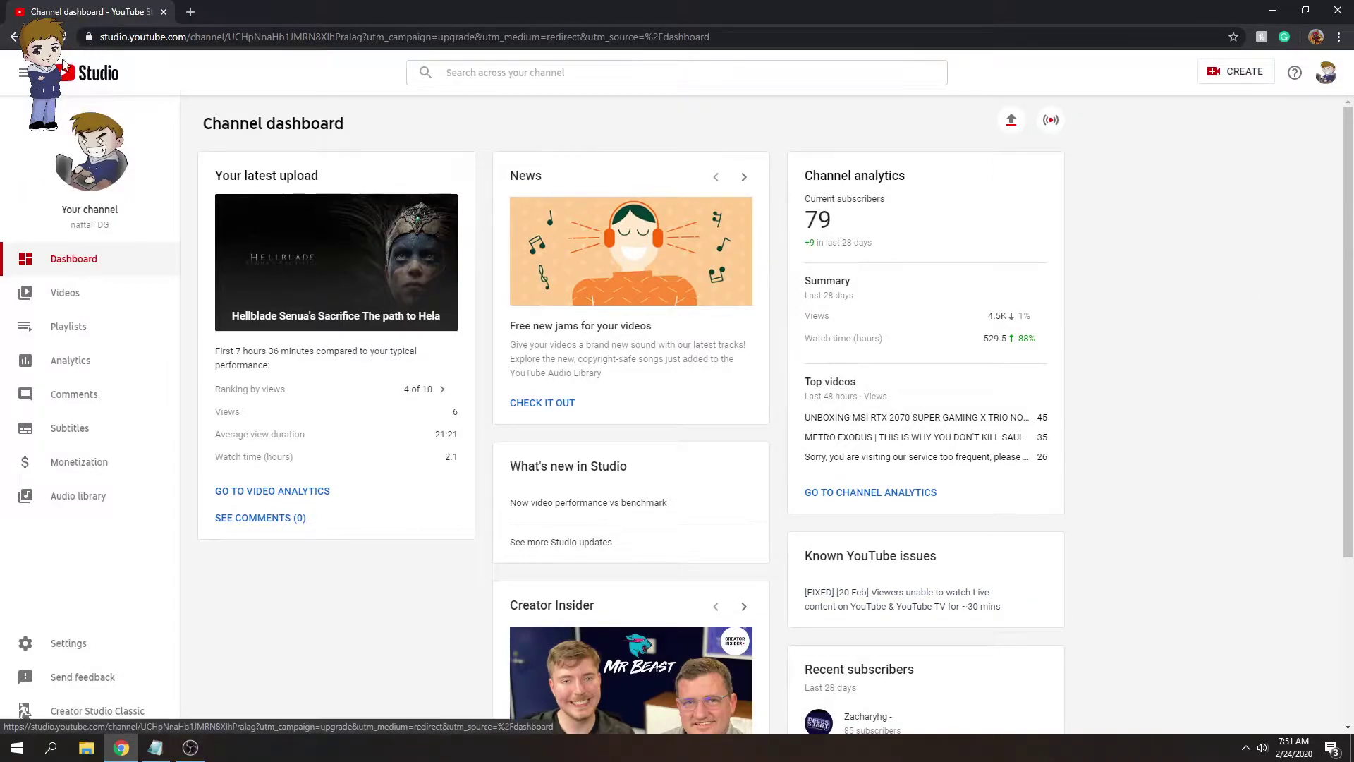
Go to youtube.com, open your own channel page and launch YouTube Studio from it
left_click(136, 38)
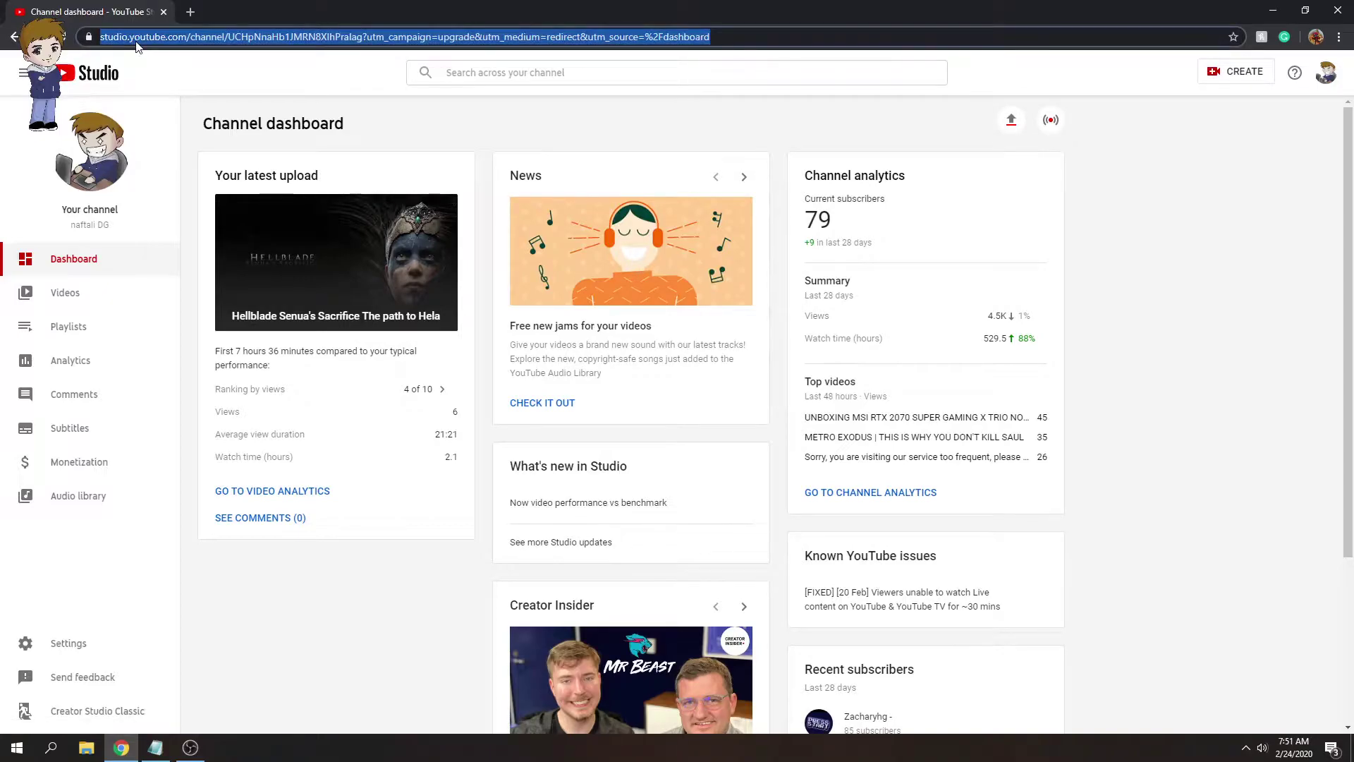
type("youtube.com")
key("Return")
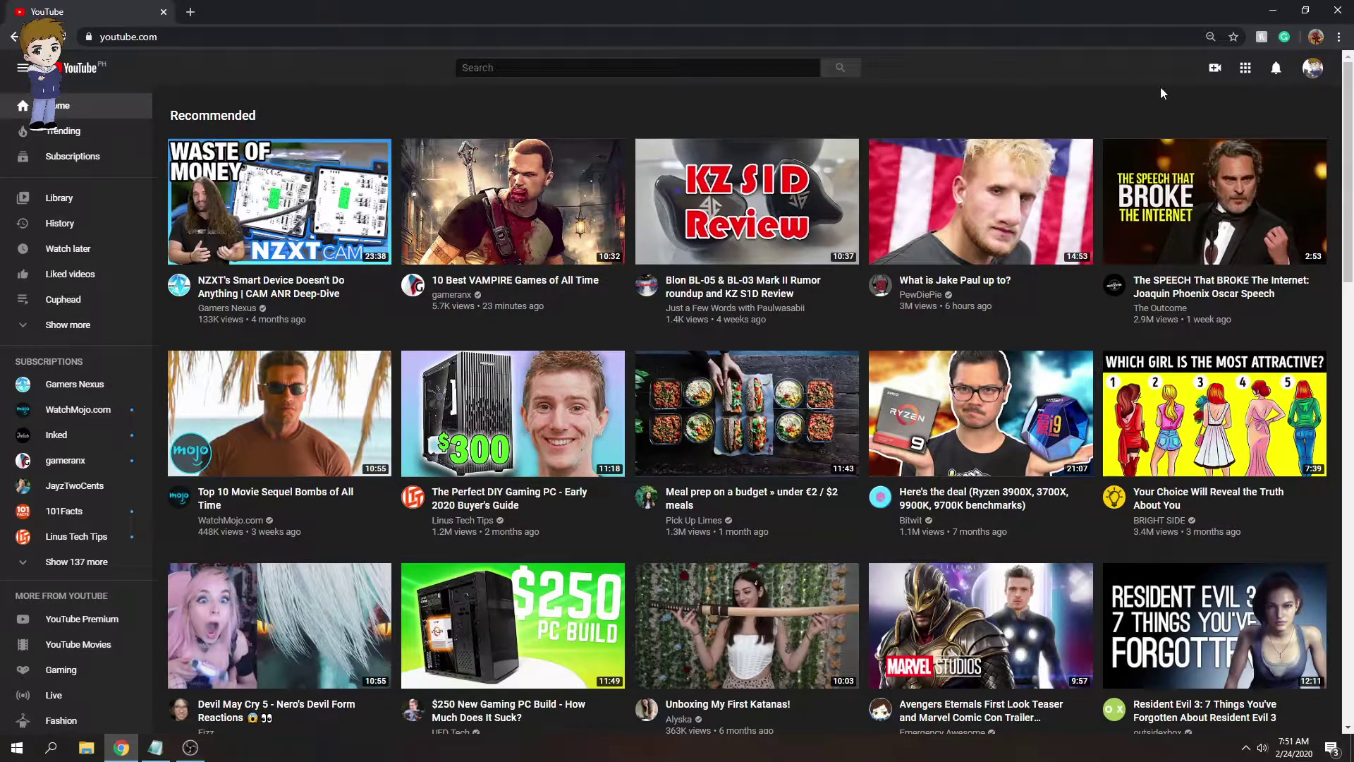
left_click(1316, 71)
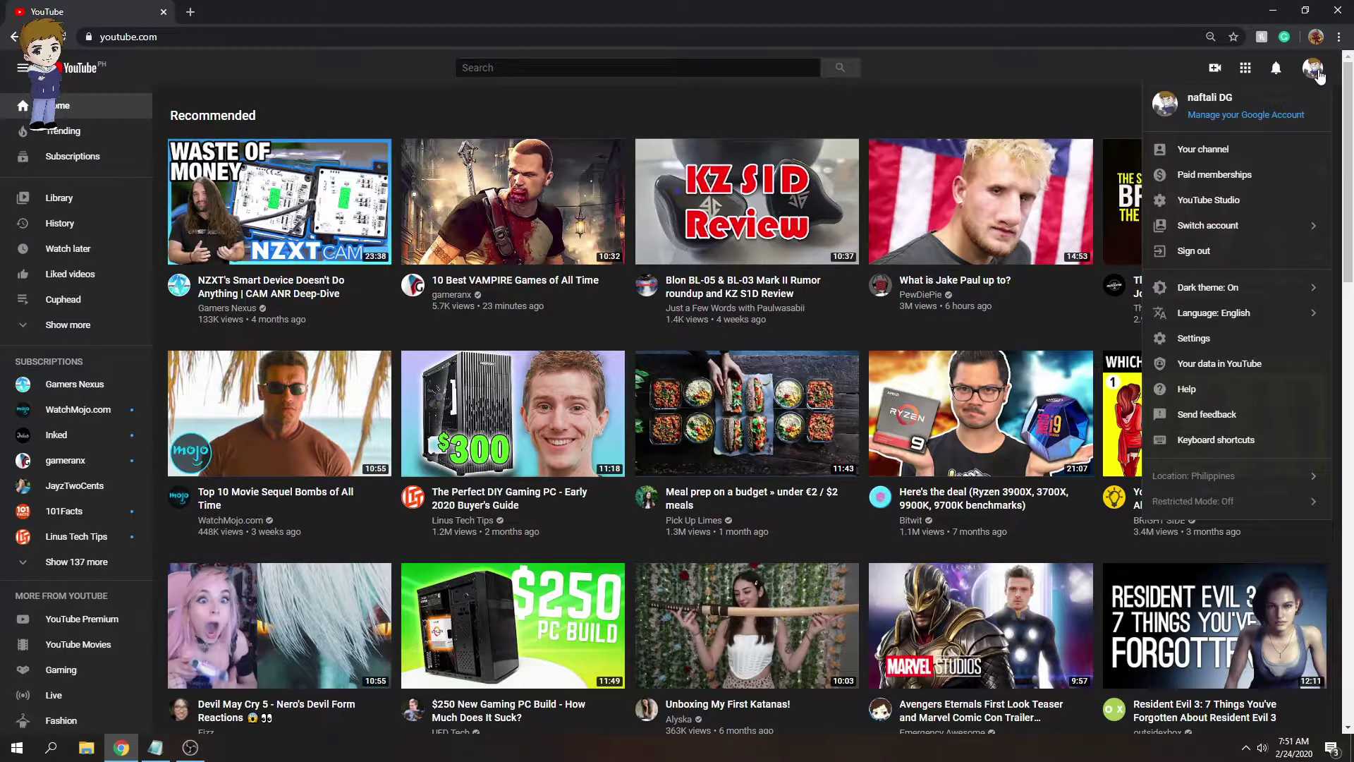
left_click(1215, 150)
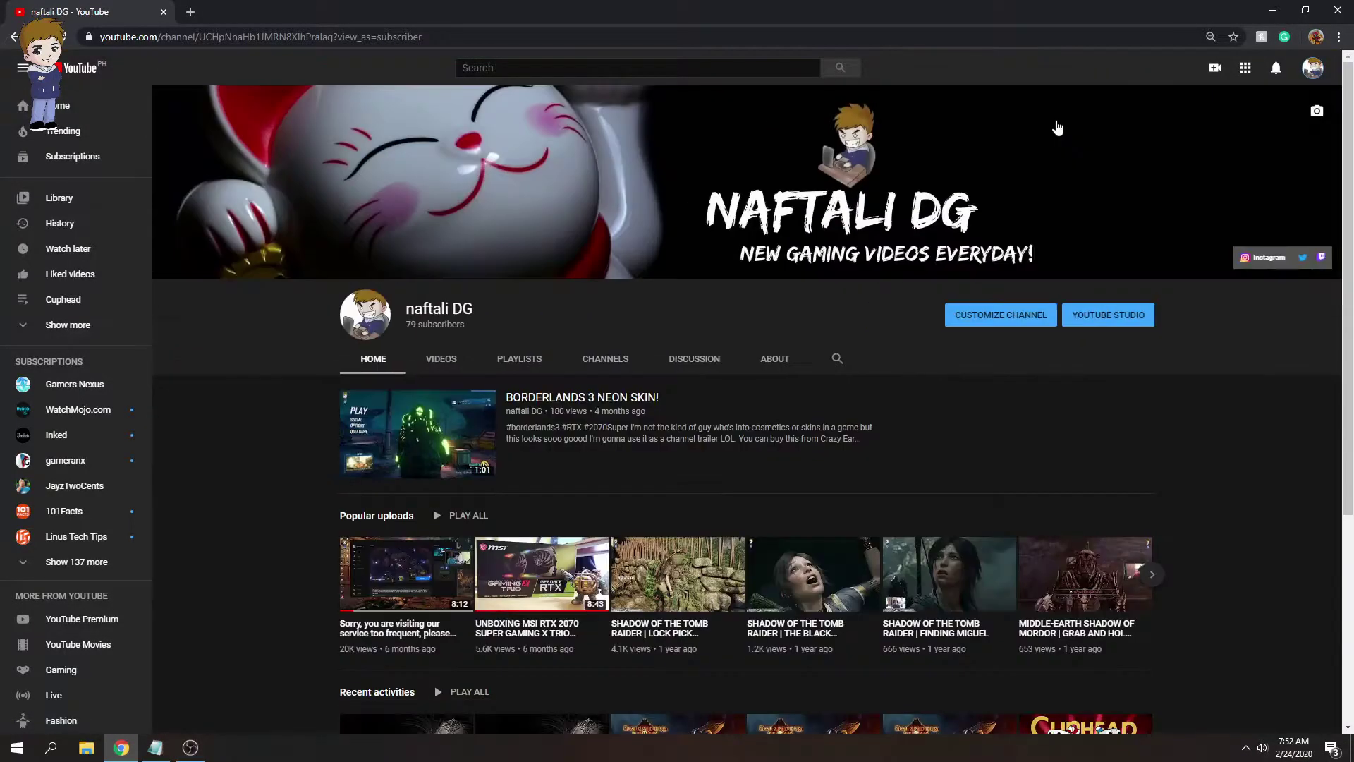
left_click(1145, 317)
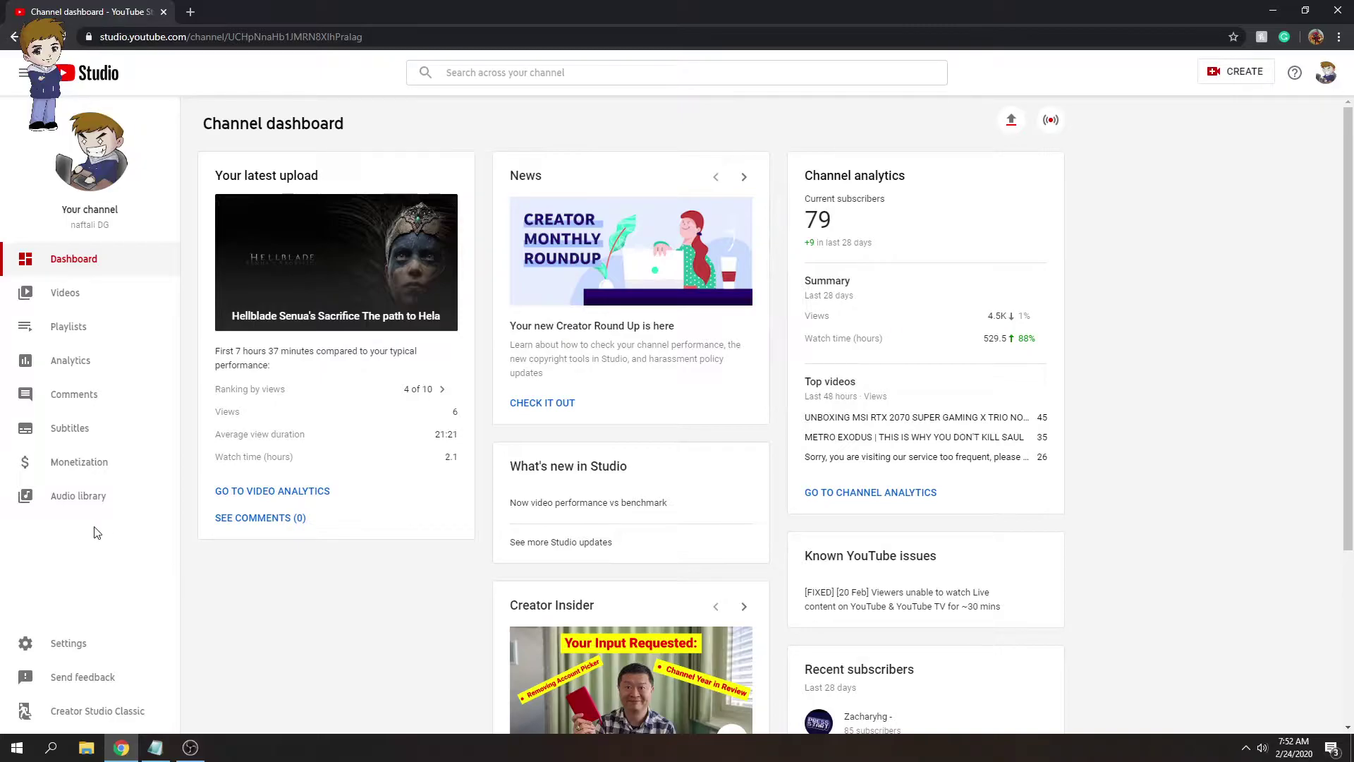
Open the channel's Monetization page and examine the subscriber and public watch hour progress against the required thresholds
left_click(62, 465)
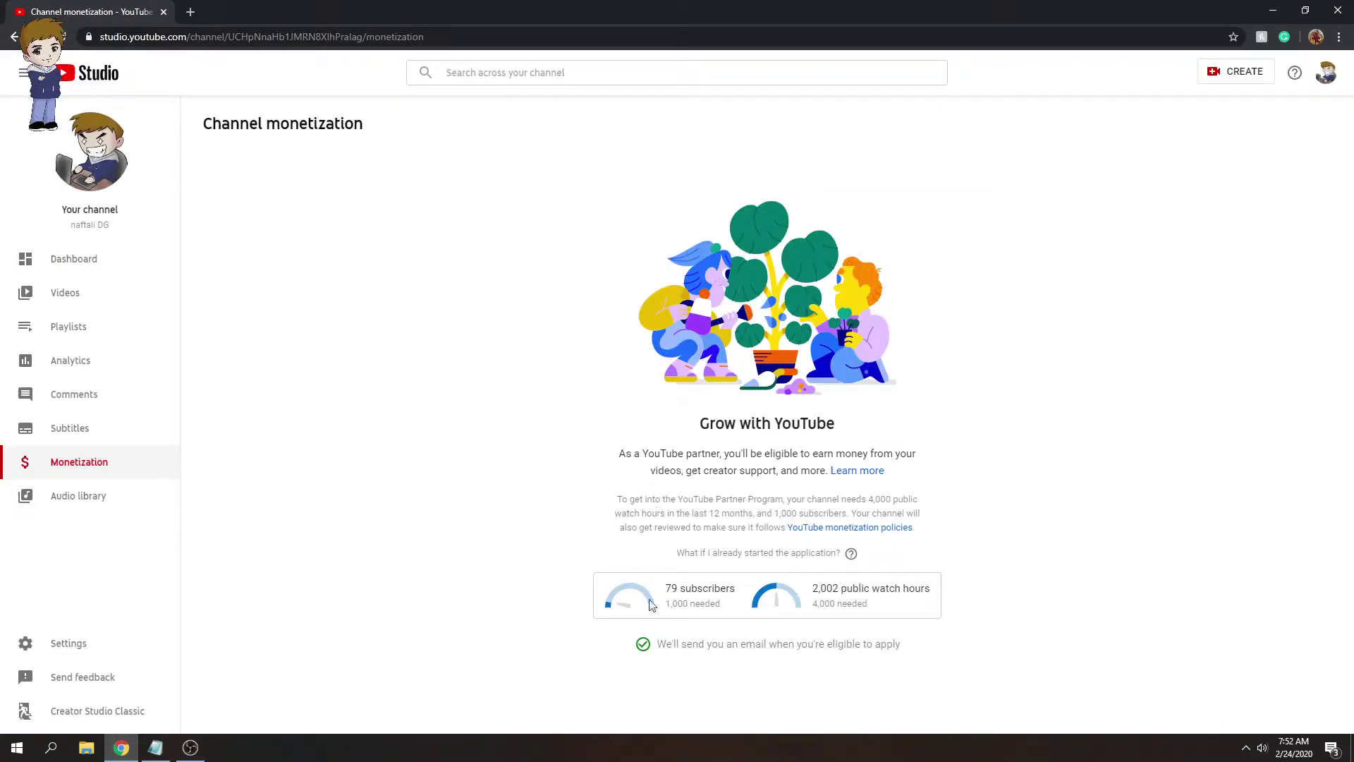
left_click_drag(665, 604, 718, 603)
left_click_drag(813, 604, 980, 599)
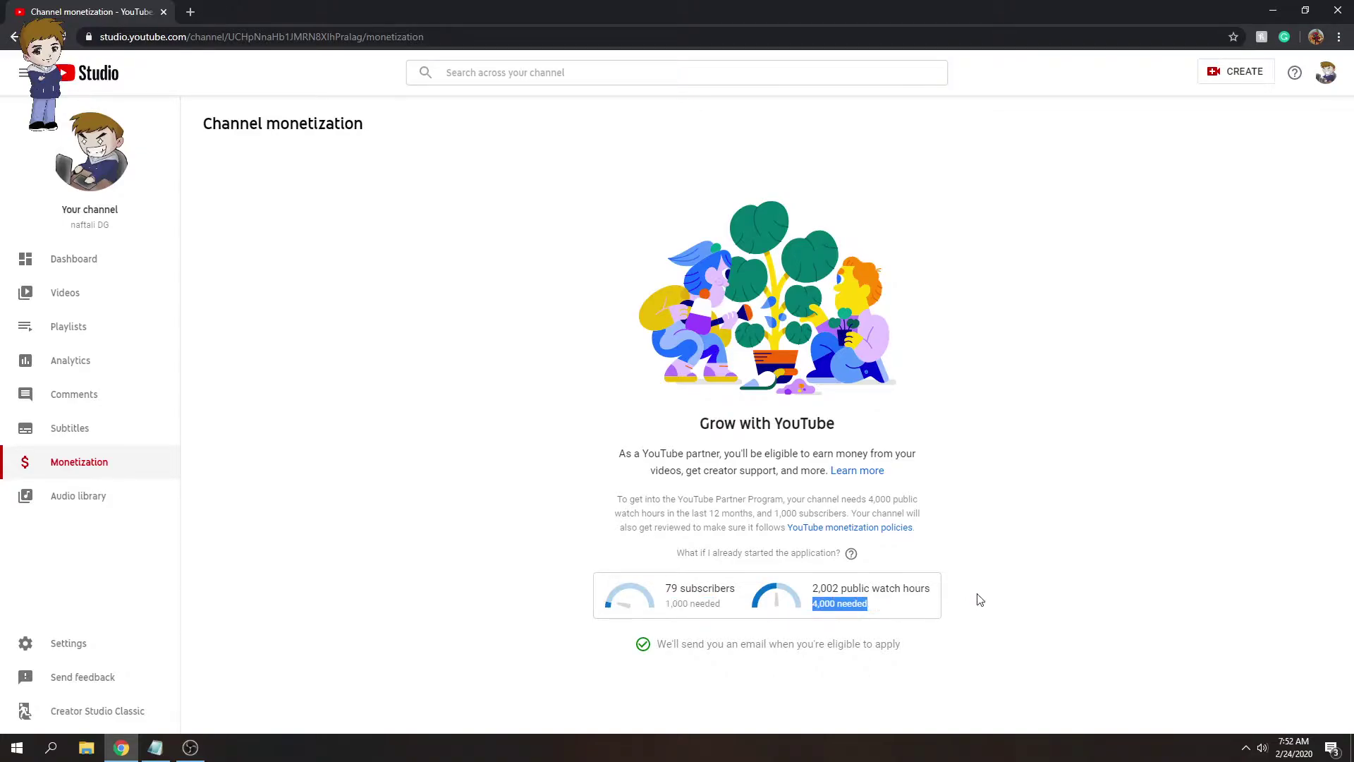
left_click(903, 593)
left_click_drag(815, 589, 932, 596)
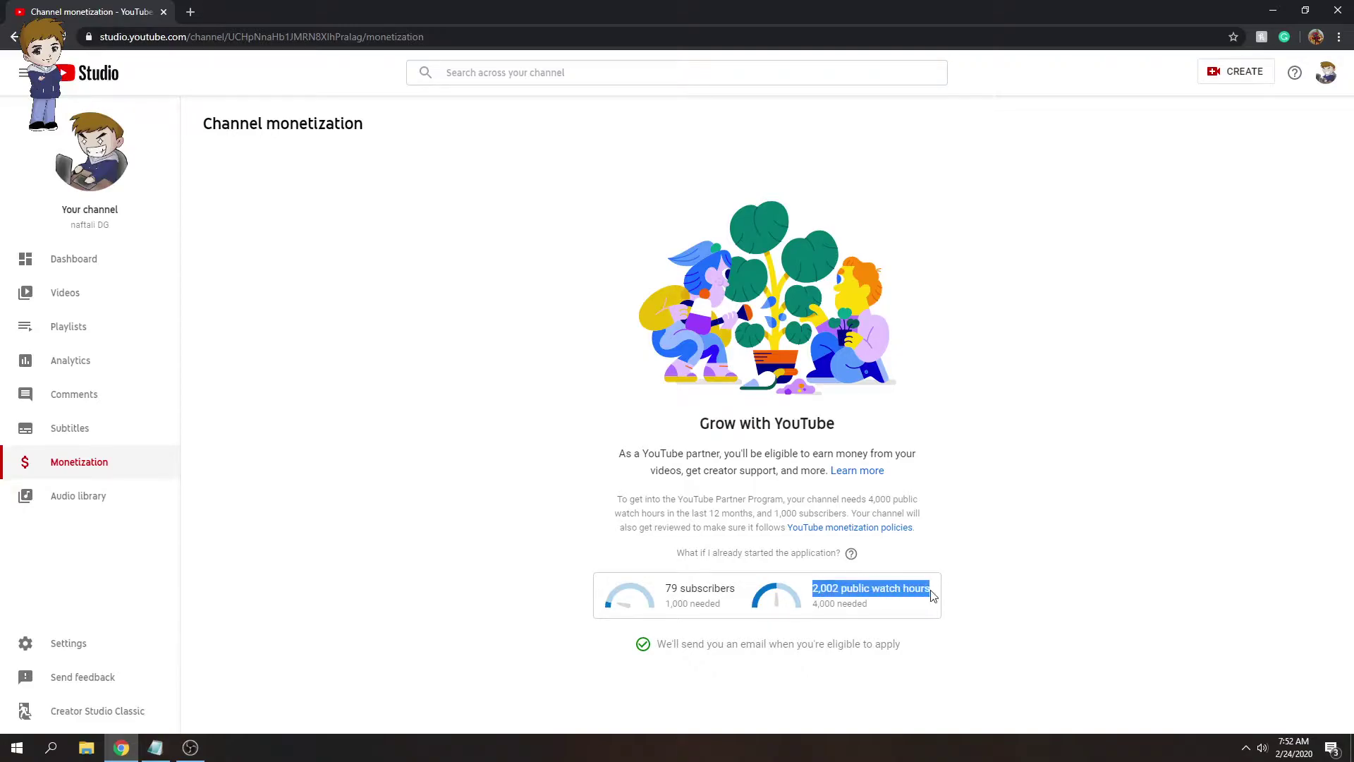
double_click(921, 593)
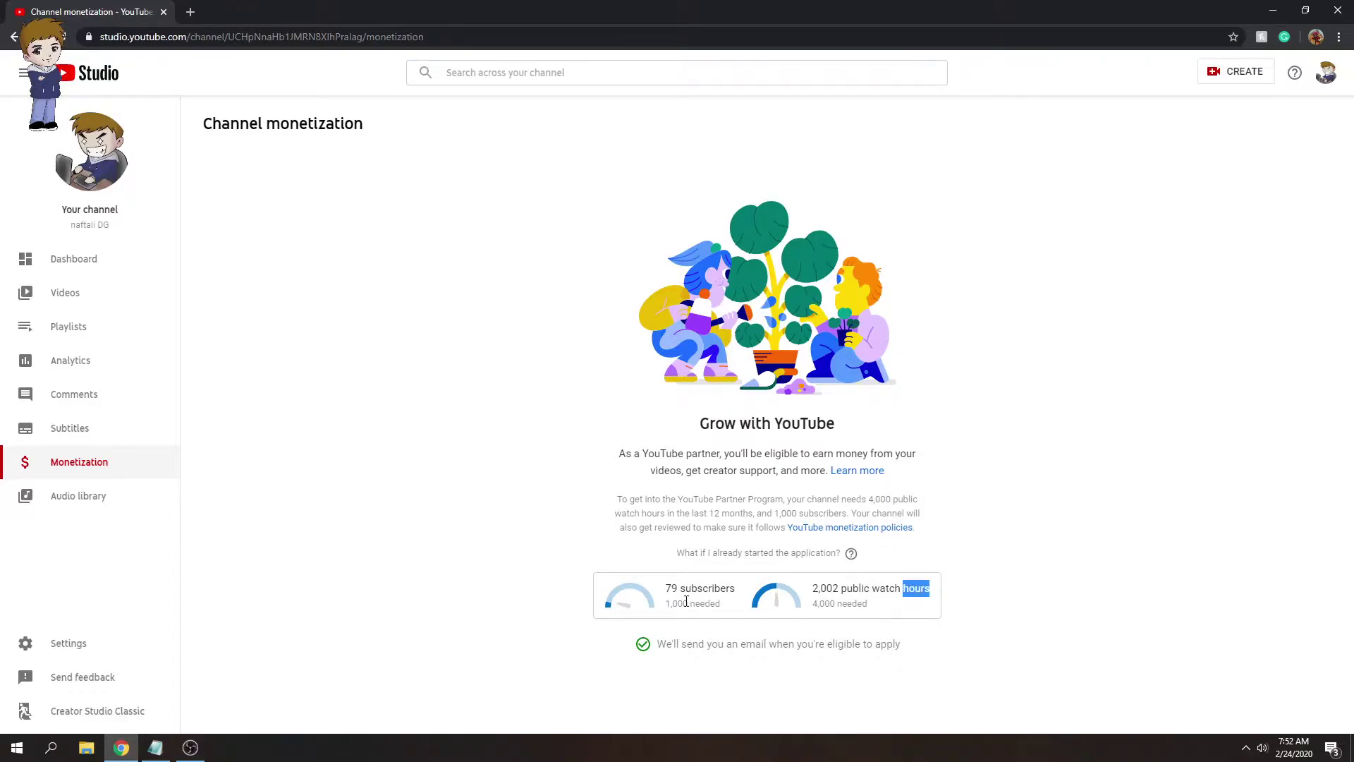
Return to the channel dashboard and review its cards, including channel analytics, Creator Insider and recent subscribers
left_click(94, 257)
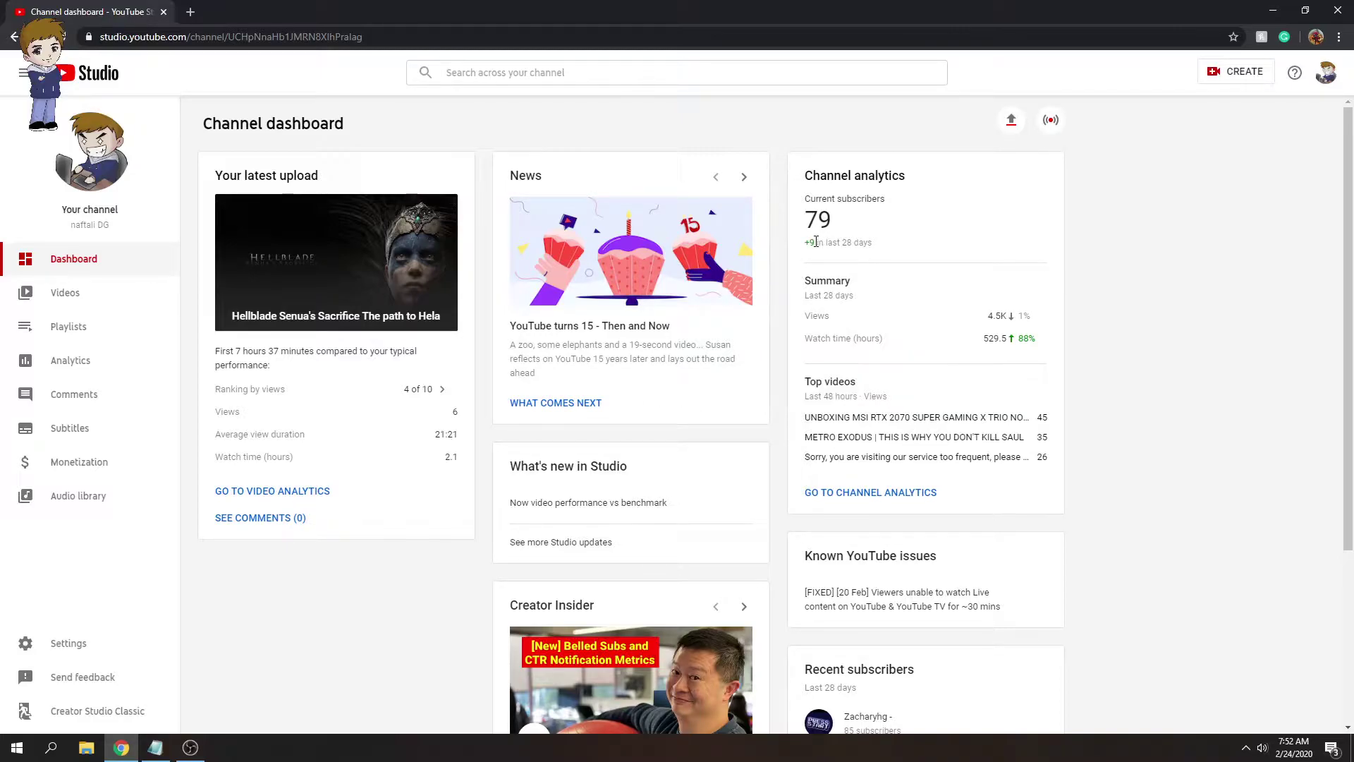
scroll(1100, 371, "down", 3)
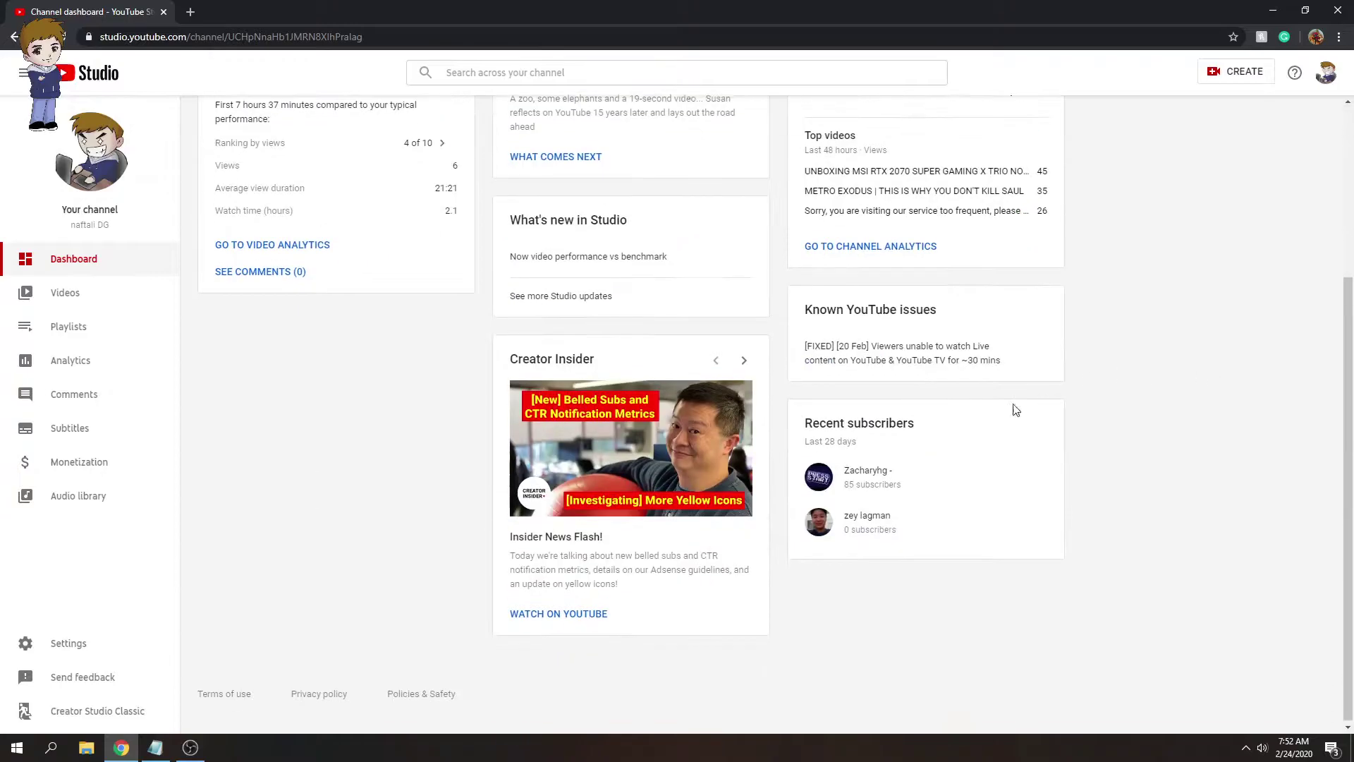
scroll(576, 433, "up", 1)
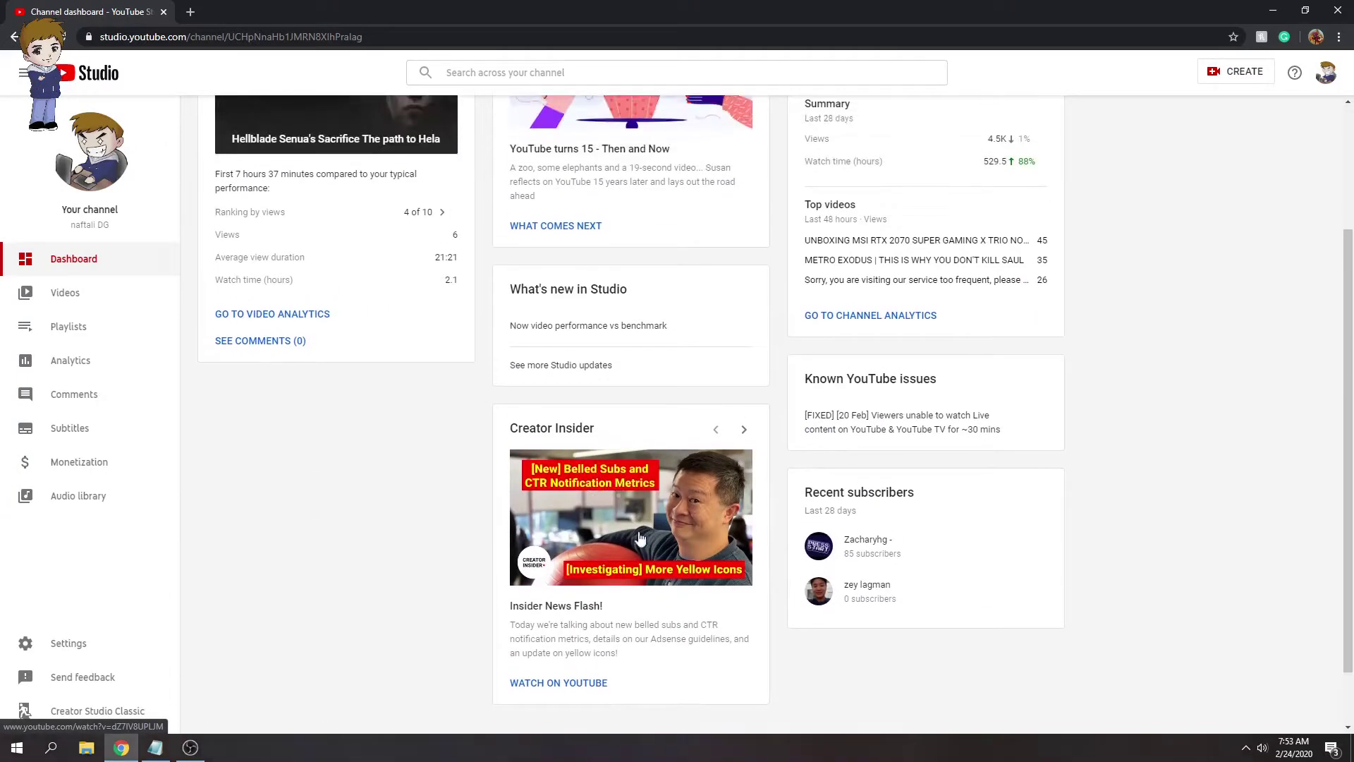
scroll(576, 433, "up", 1)
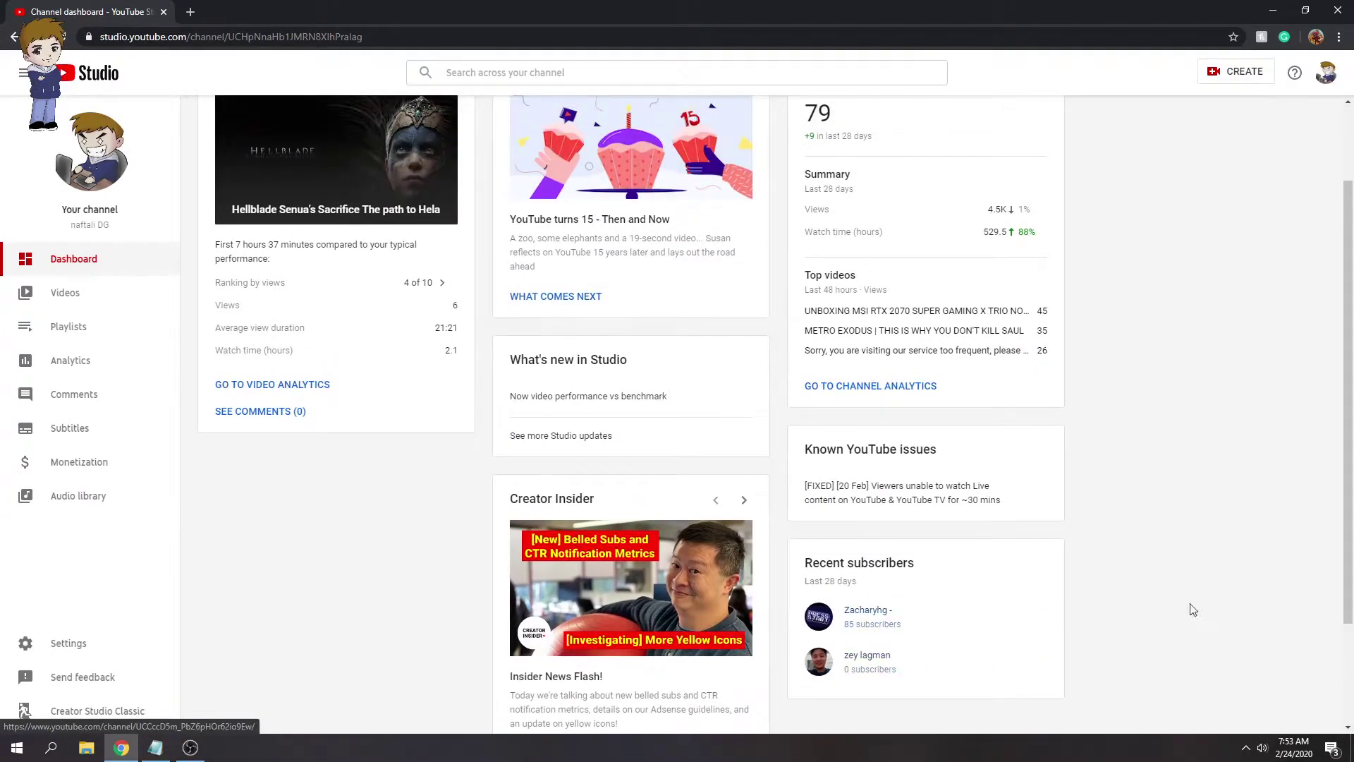
scroll(1166, 514, "up", 2)
scroll(986, 661, "down", 1)
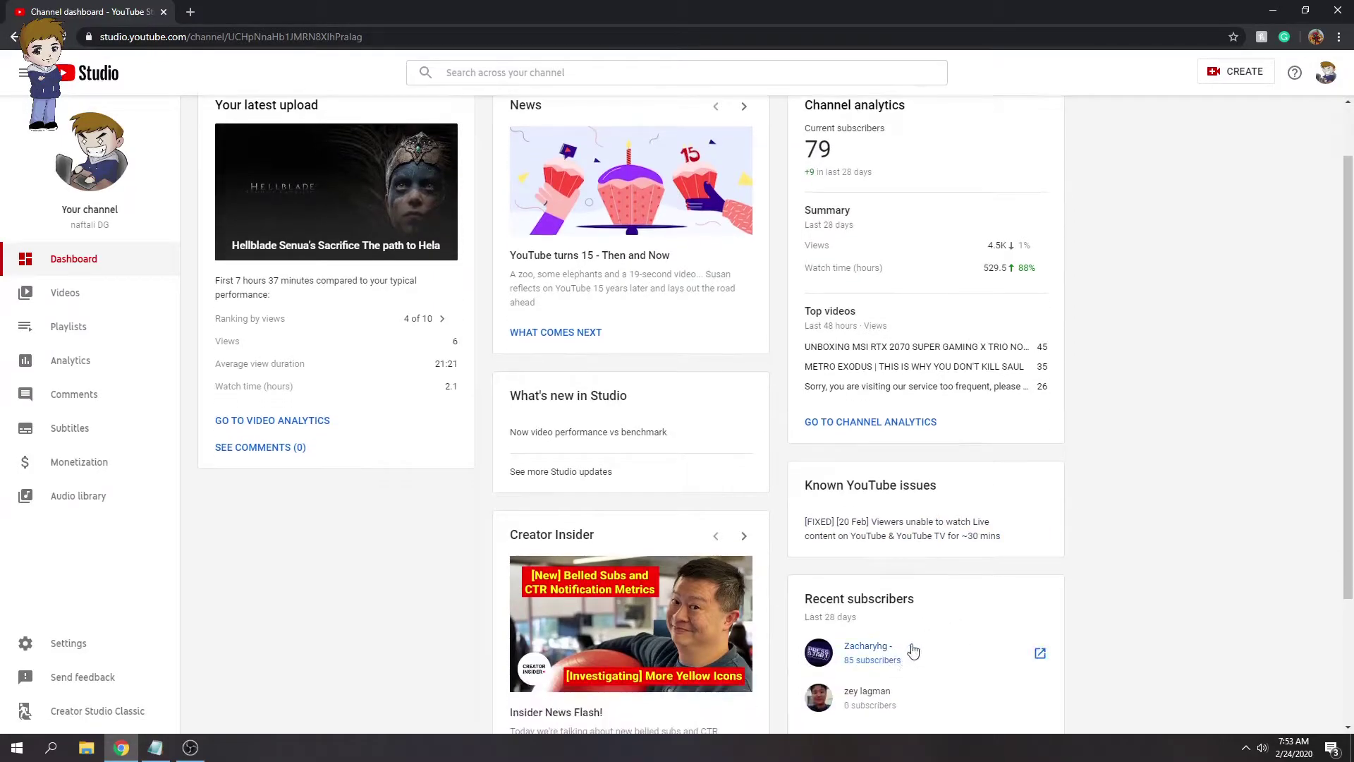
scroll(378, 586, "up", 1)
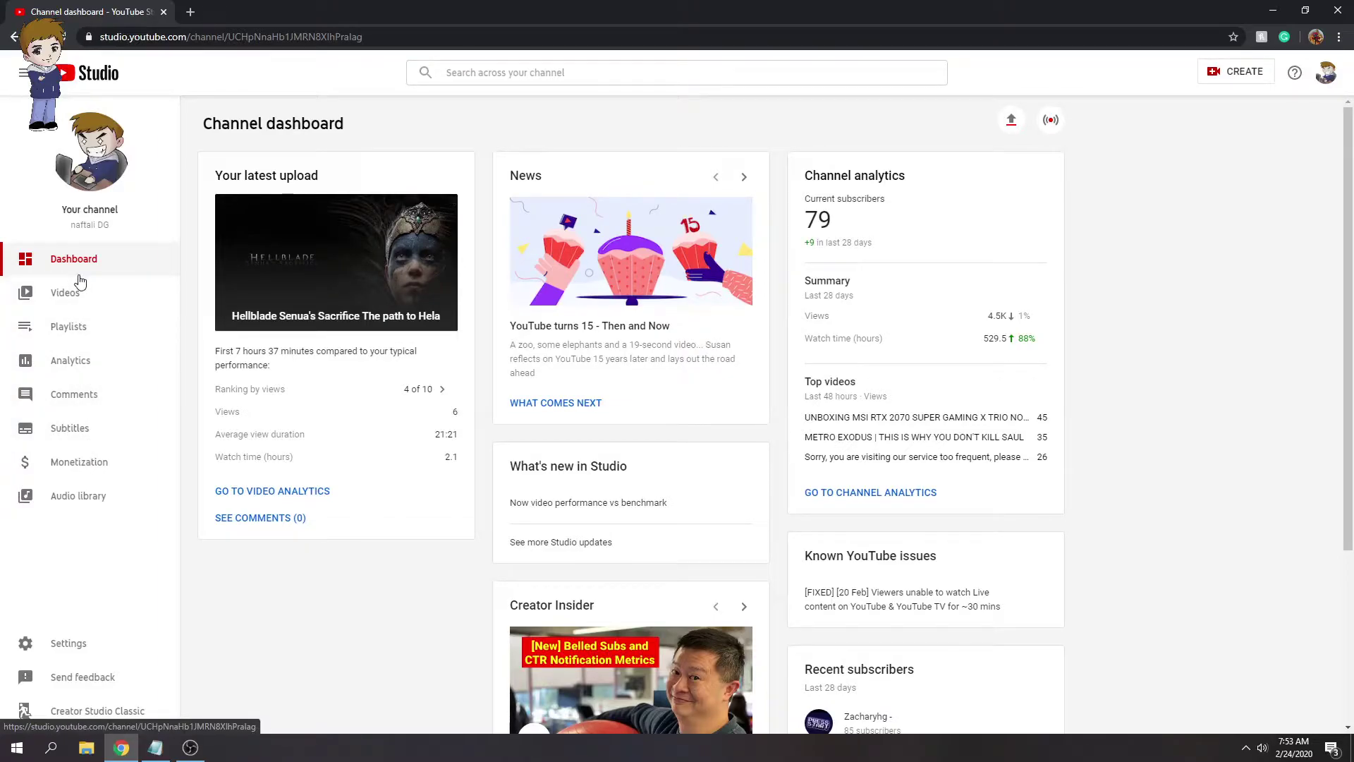
Open the channel analytics overview and review the views graph, published video markers and top videos for the last 28 days
left_click(66, 366)
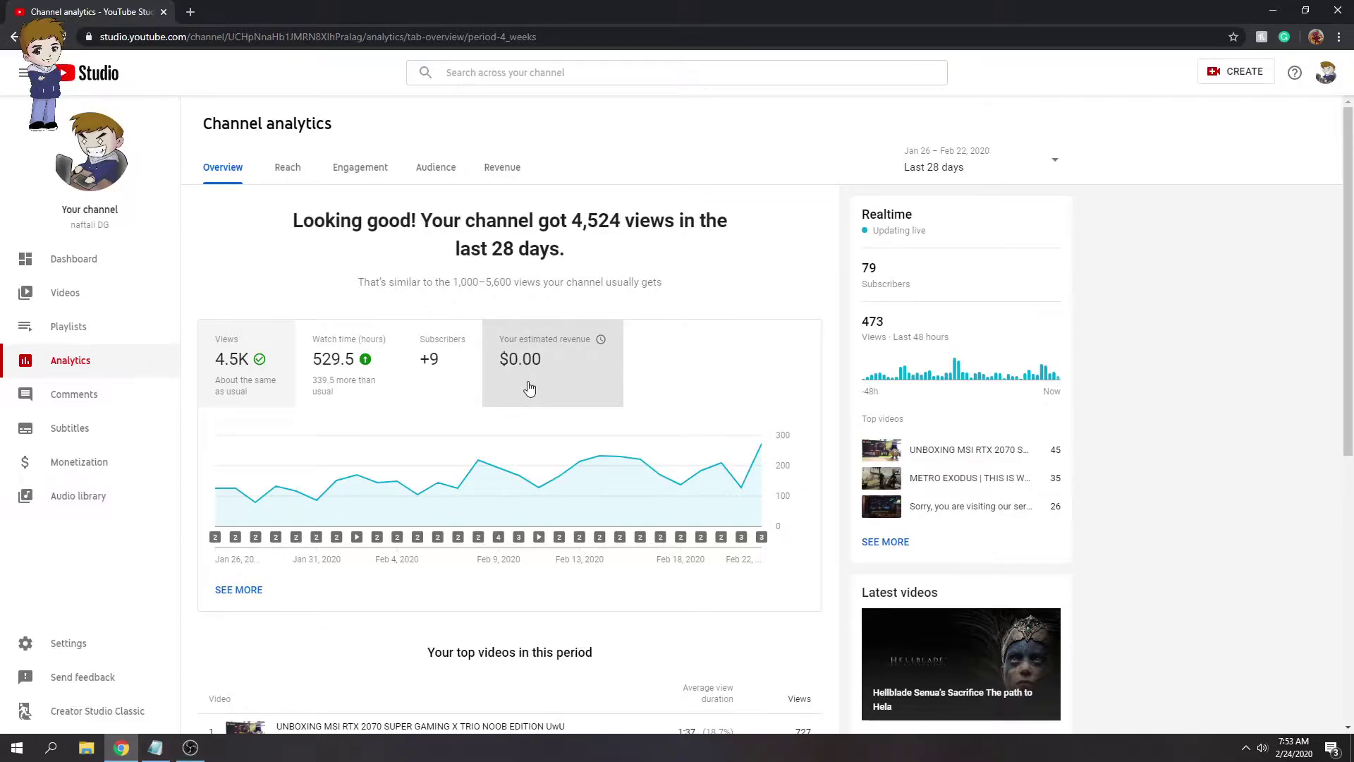
mouse_move(234, 374)
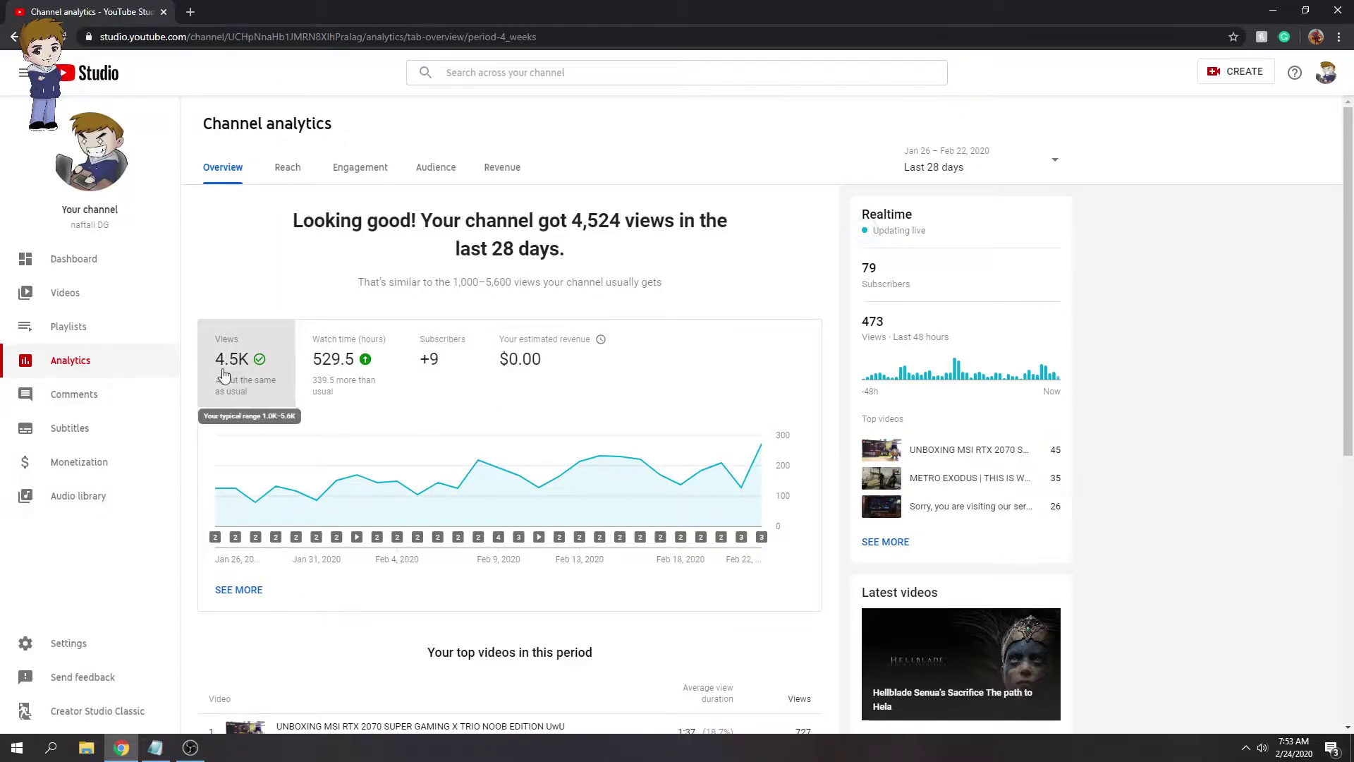
mouse_move(236, 540)
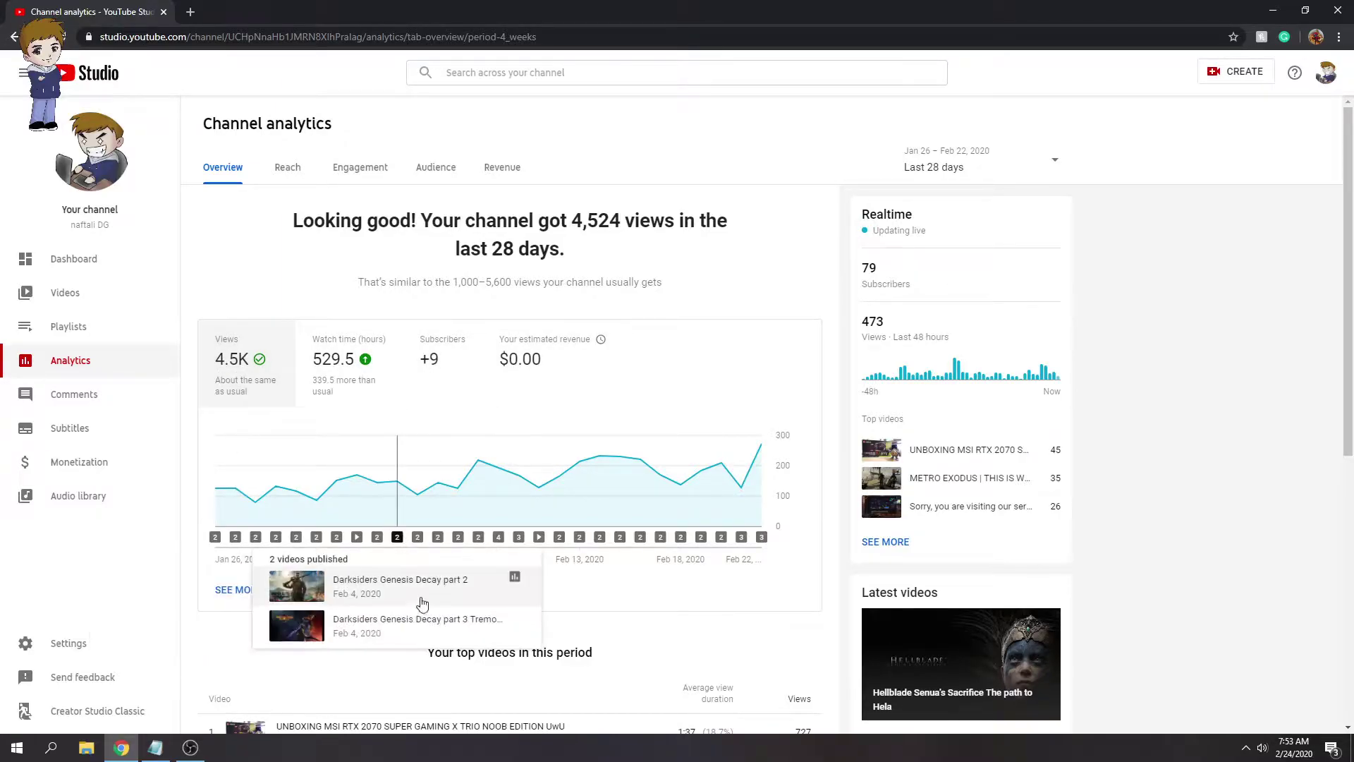
scroll(211, 564, "down", 3)
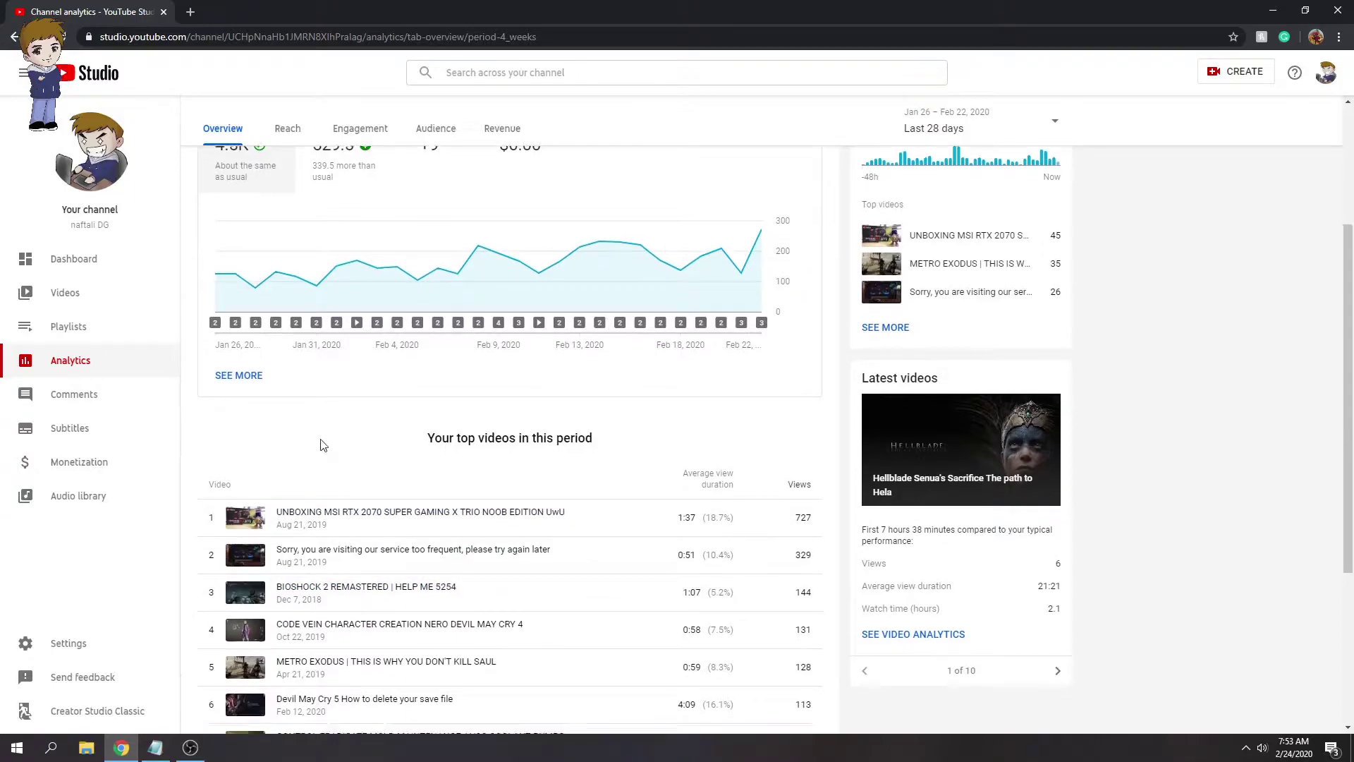
scroll(315, 363, "down", 3)
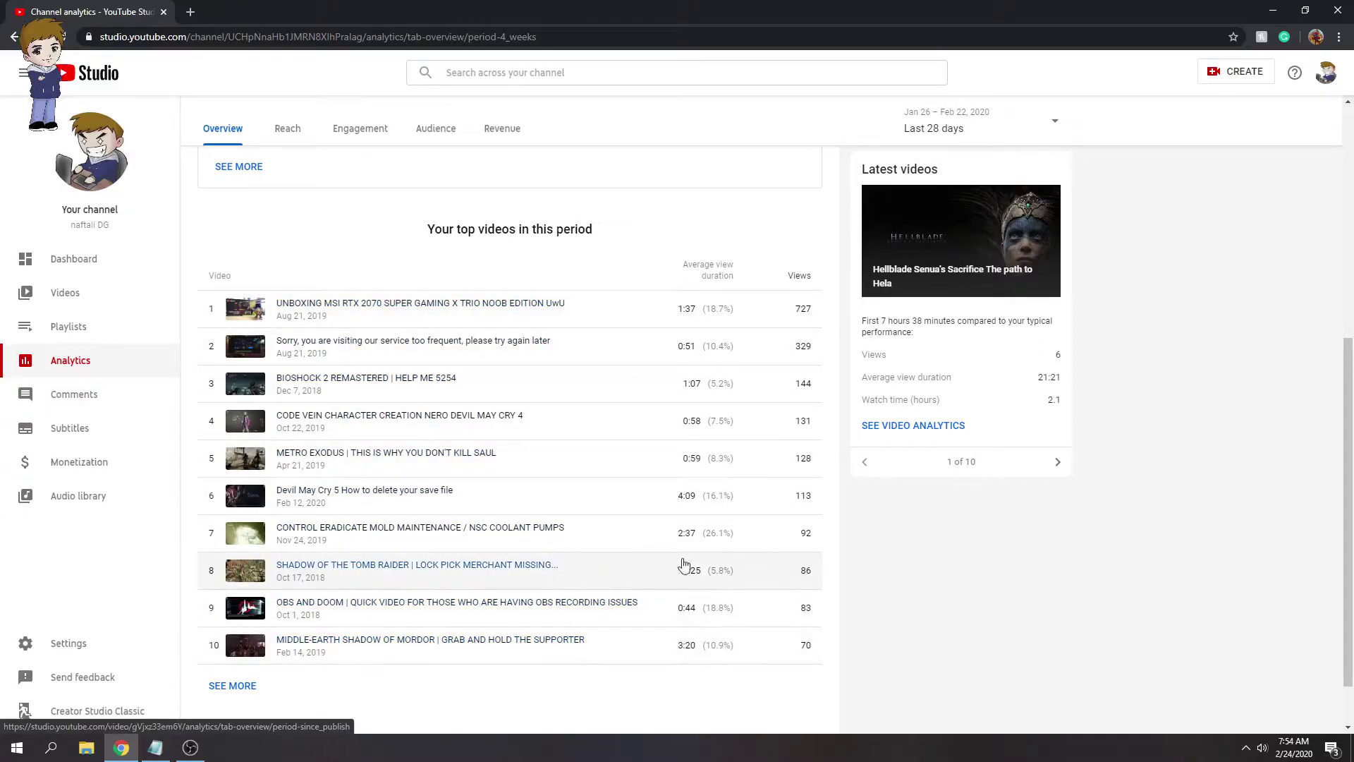
Open the channel comments, like the "lovely video" comment and look through the other published comments
left_click(99, 396)
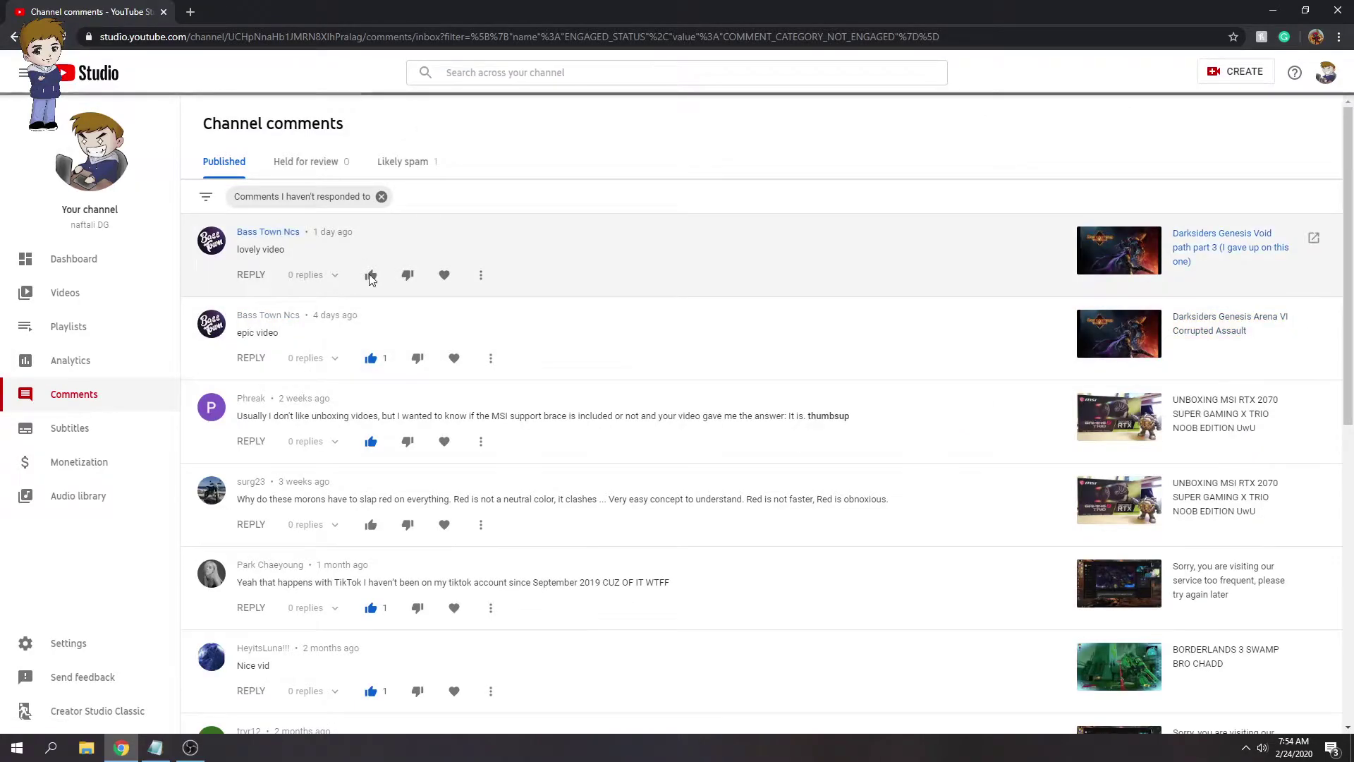
left_click(370, 274)
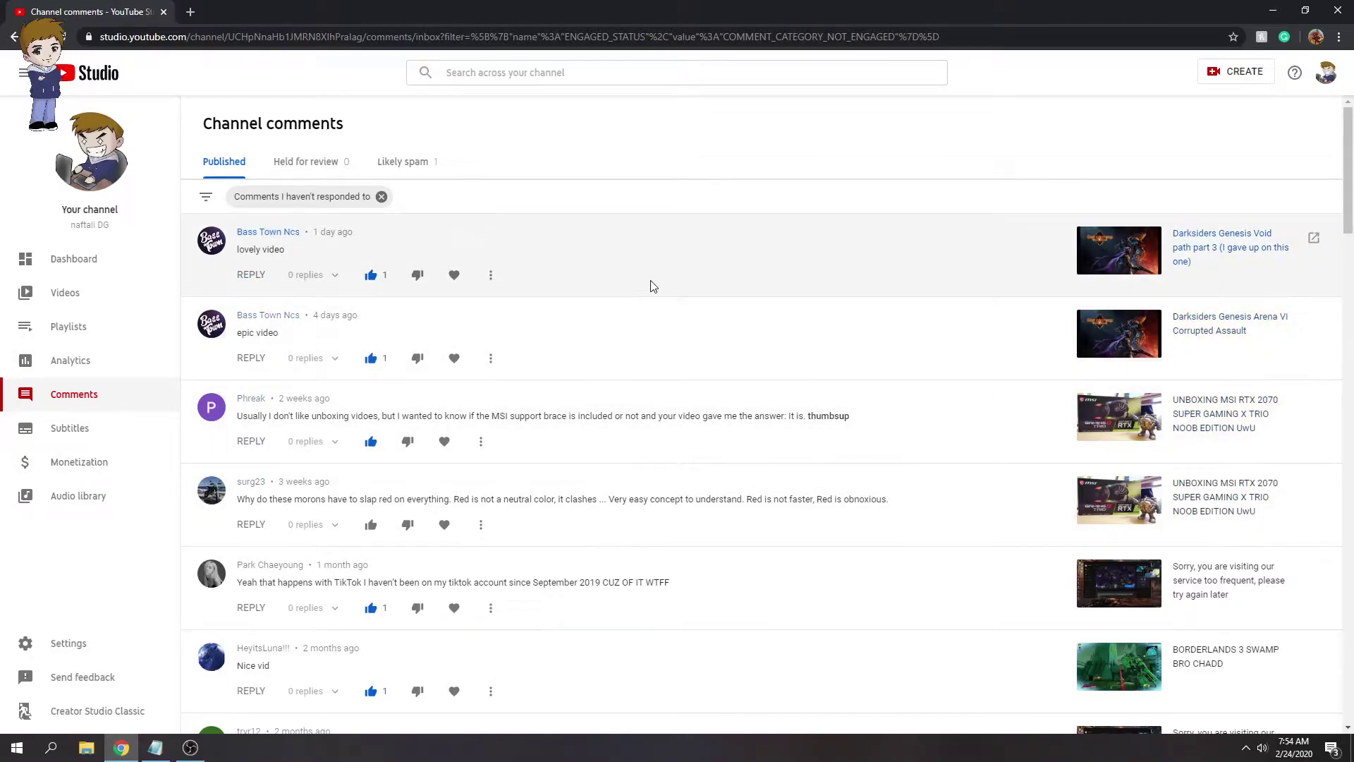
scroll(649, 285, "down", 1)
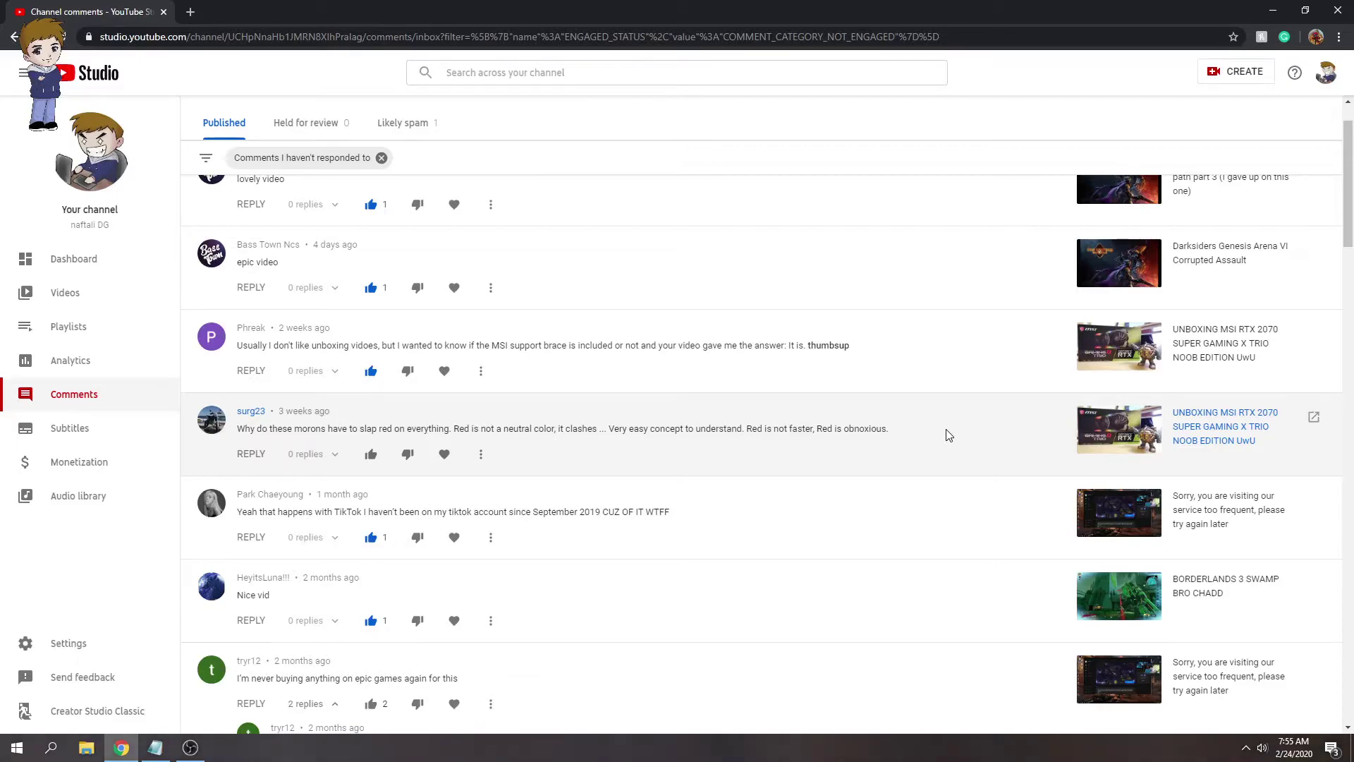
scroll(875, 424, "up", 1)
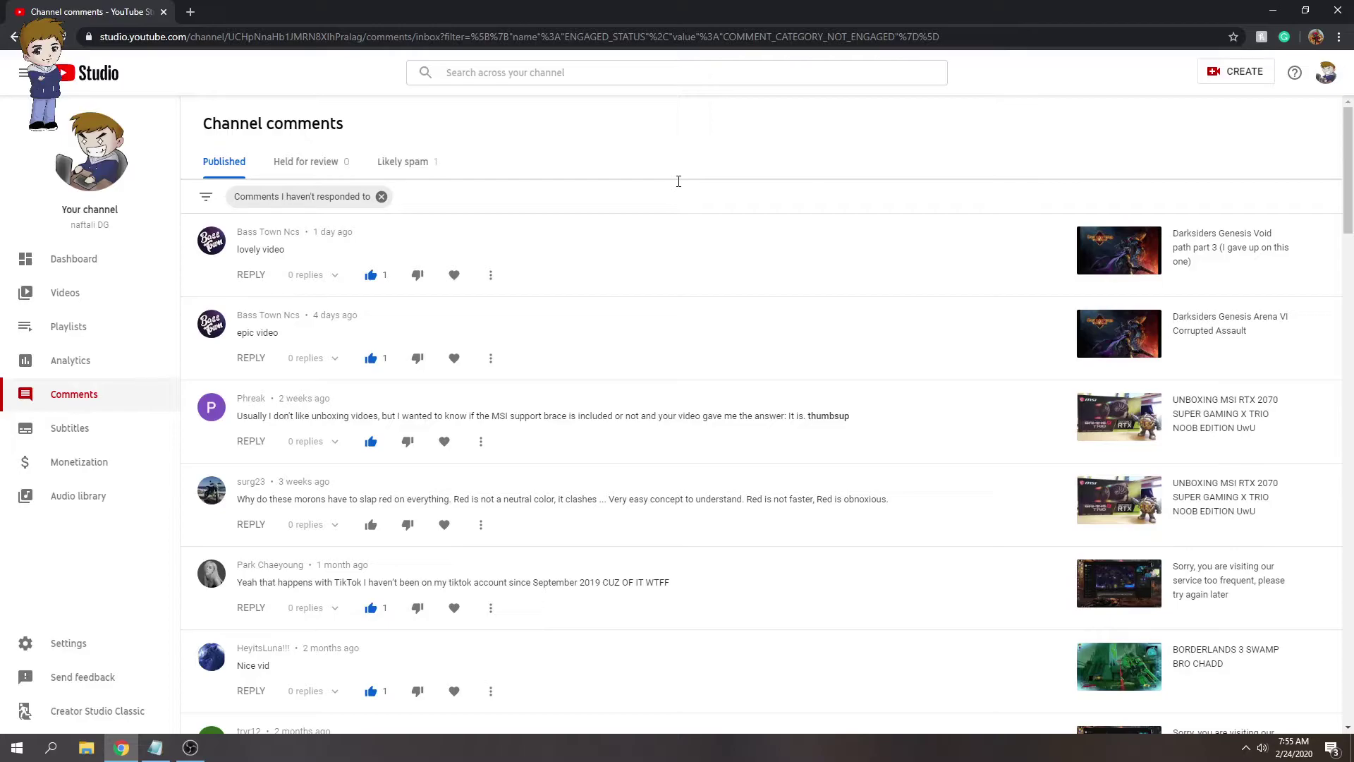
Approve the likely spam comment "lovely video, would you like to be youtube friends?" and return to the published comments
left_click(405, 161)
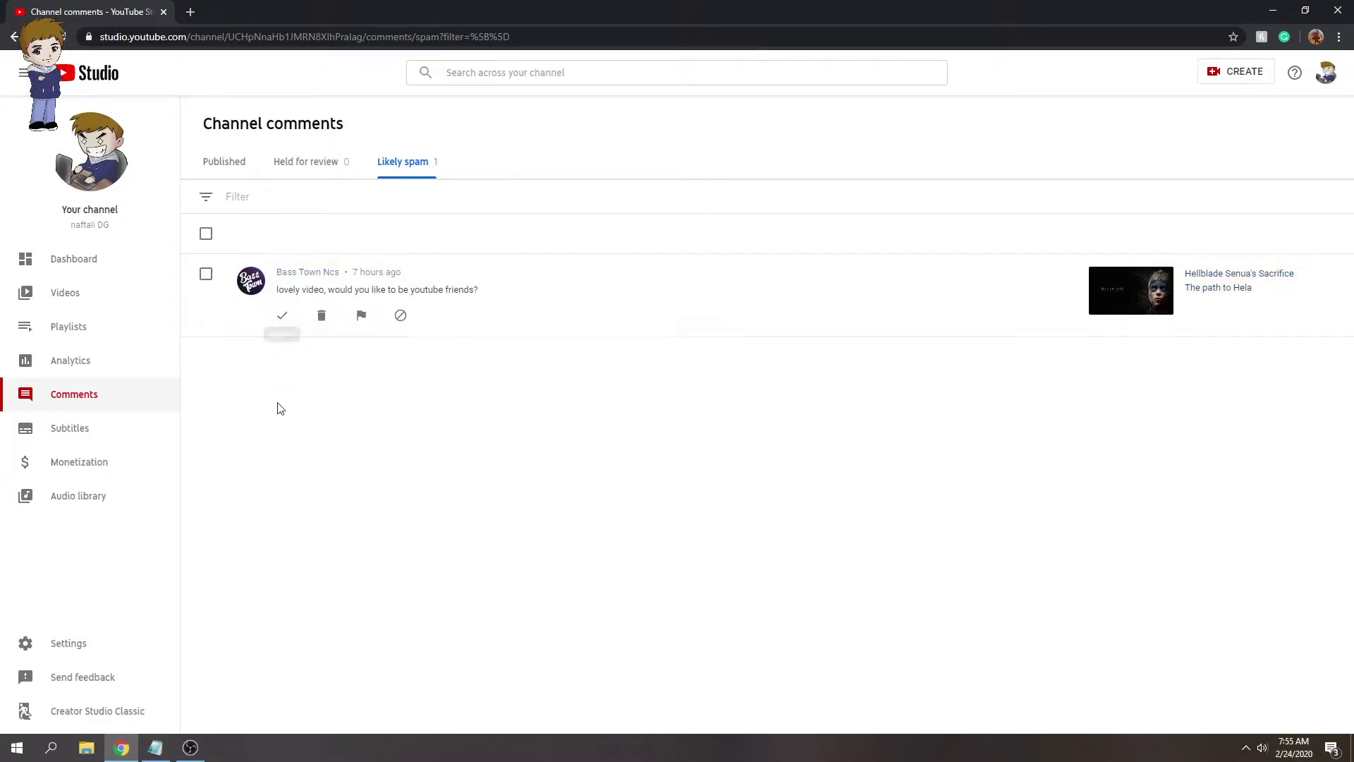
left_click(282, 315)
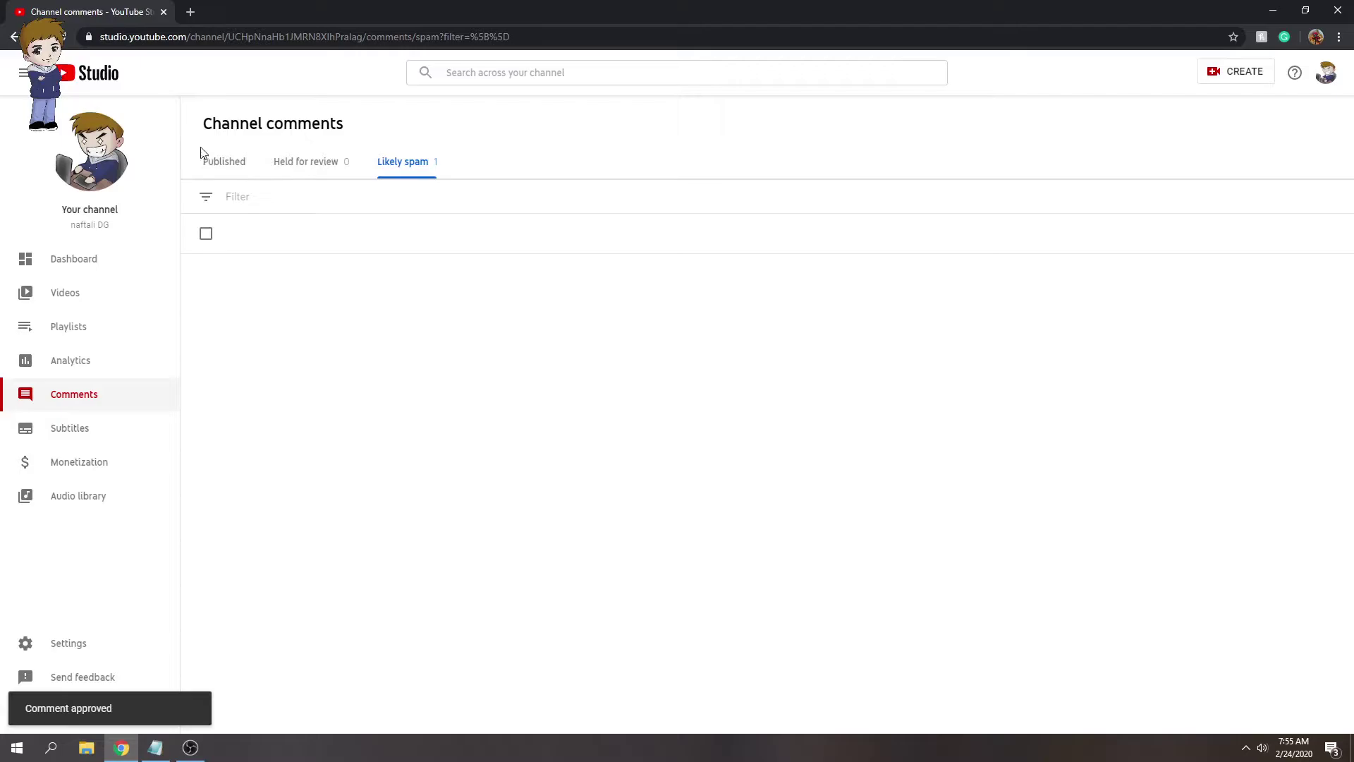
left_click(220, 174)
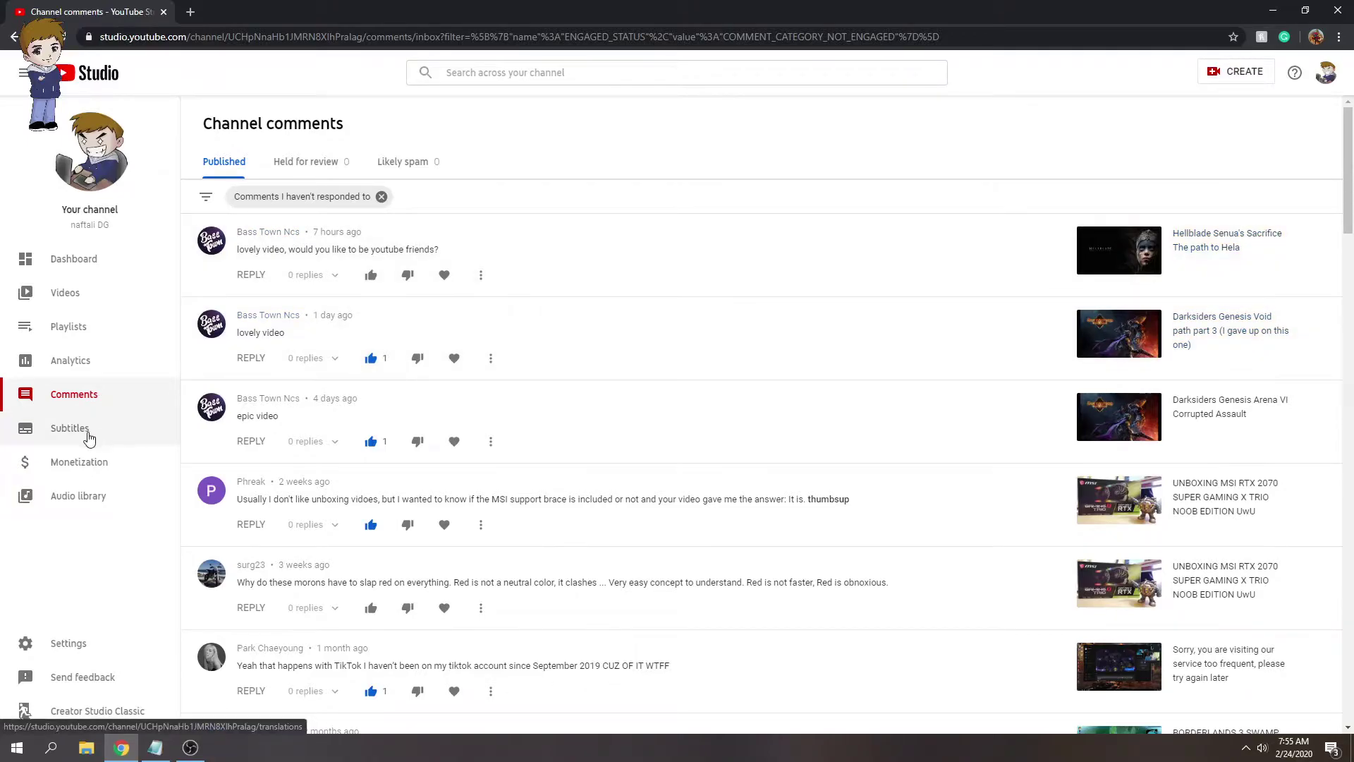
View the channel subtitles page, and look through the default currency choices in the general settings without changing the currency
left_click(84, 438)
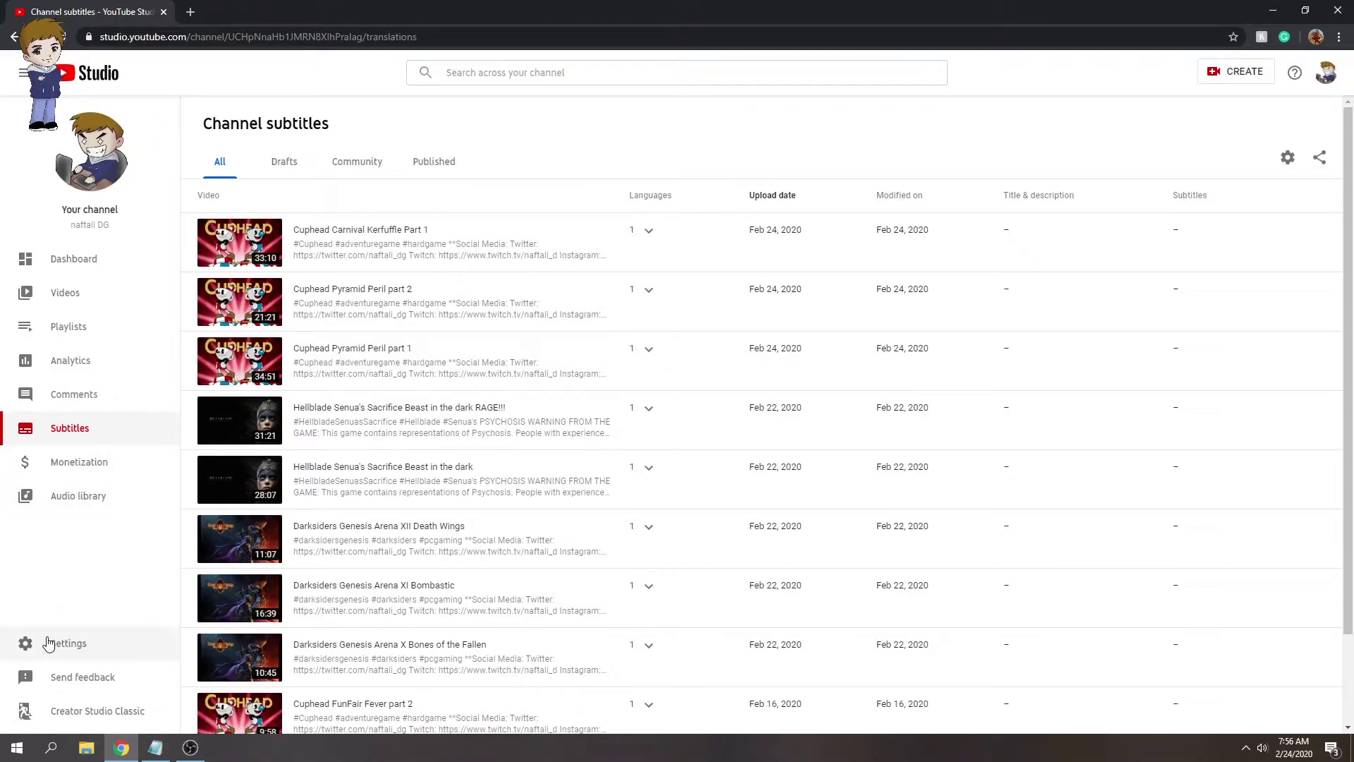
left_click(69, 644)
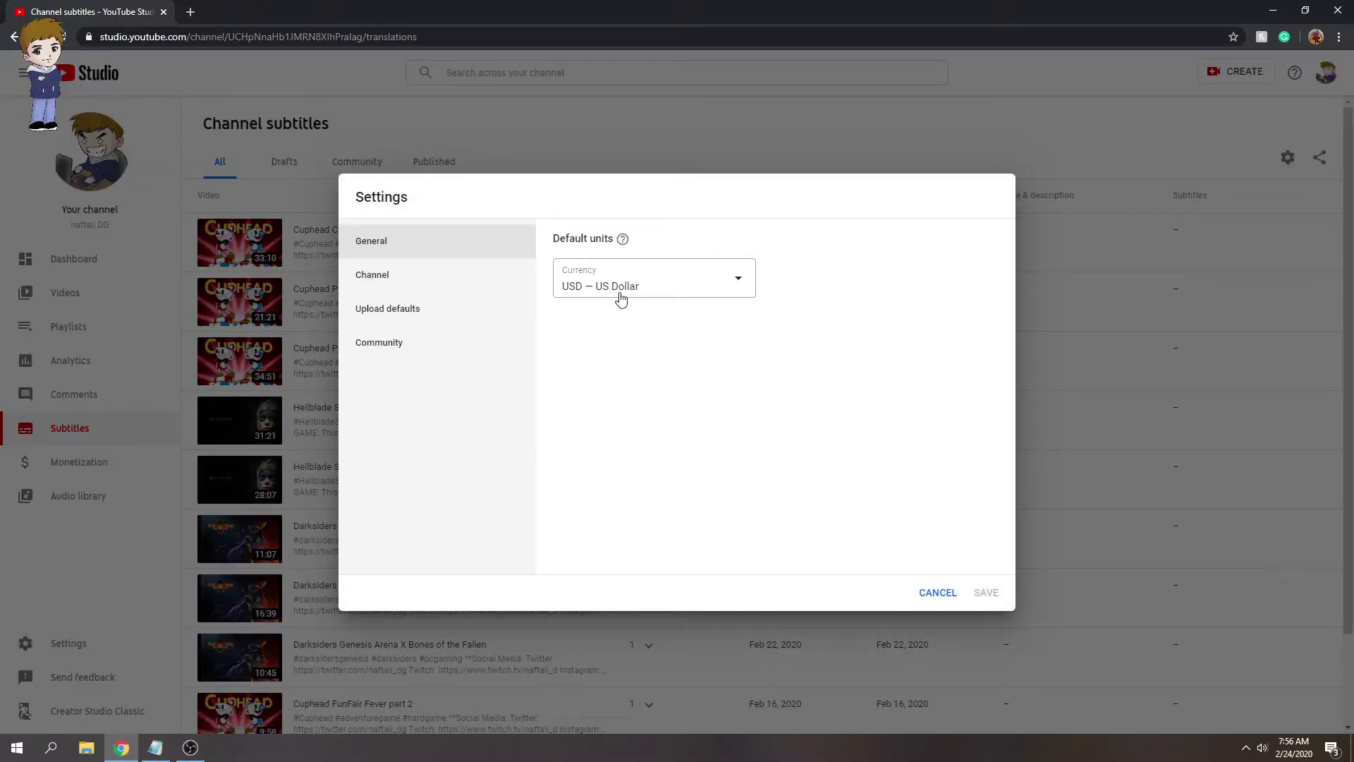
left_click(620, 296)
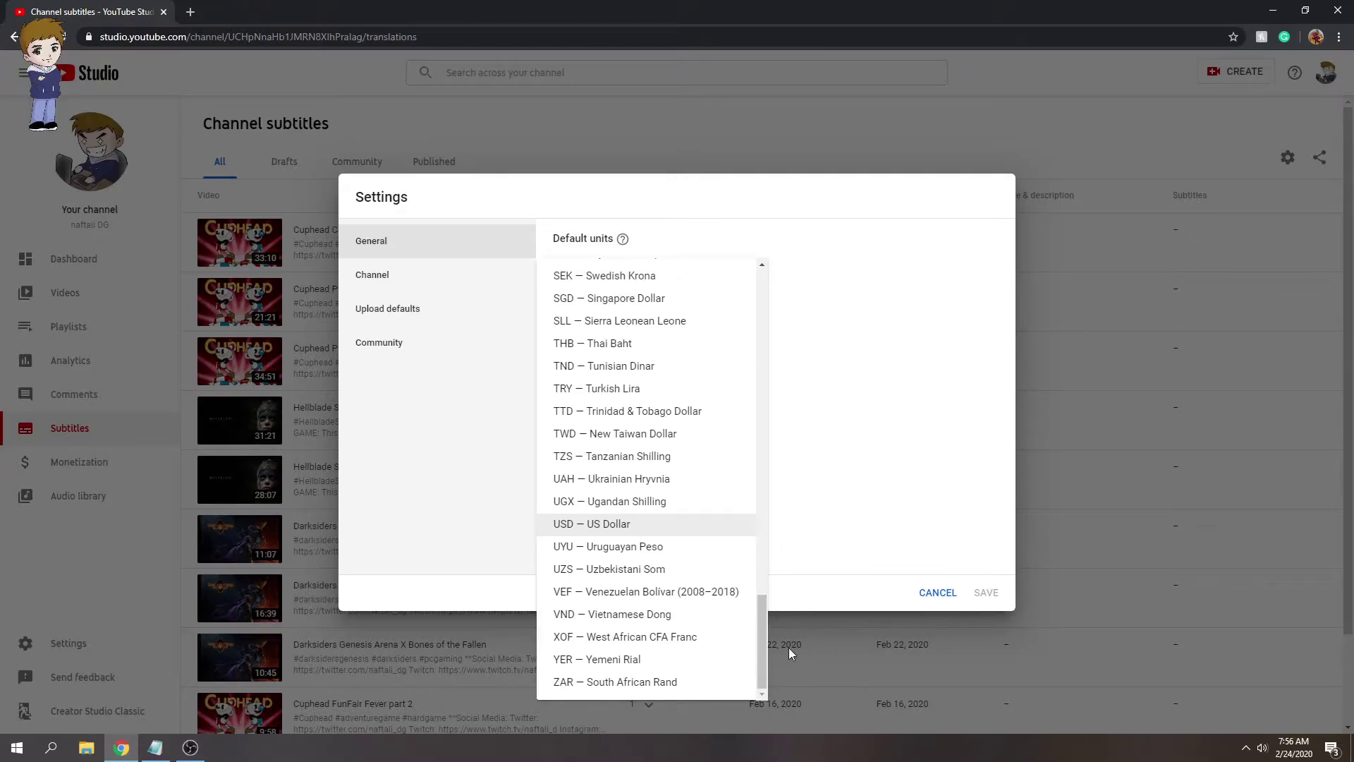
left_click_drag(764, 632, 759, 557)
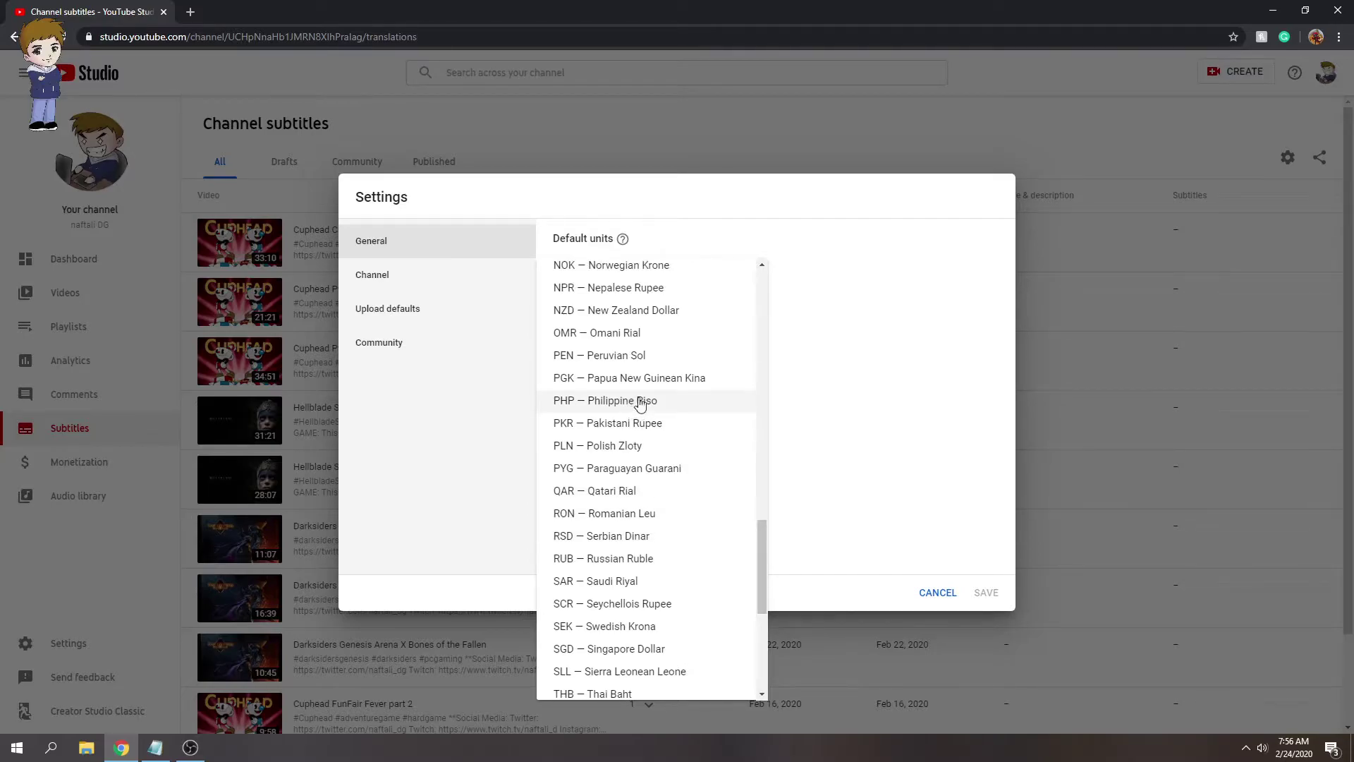
left_click(905, 379)
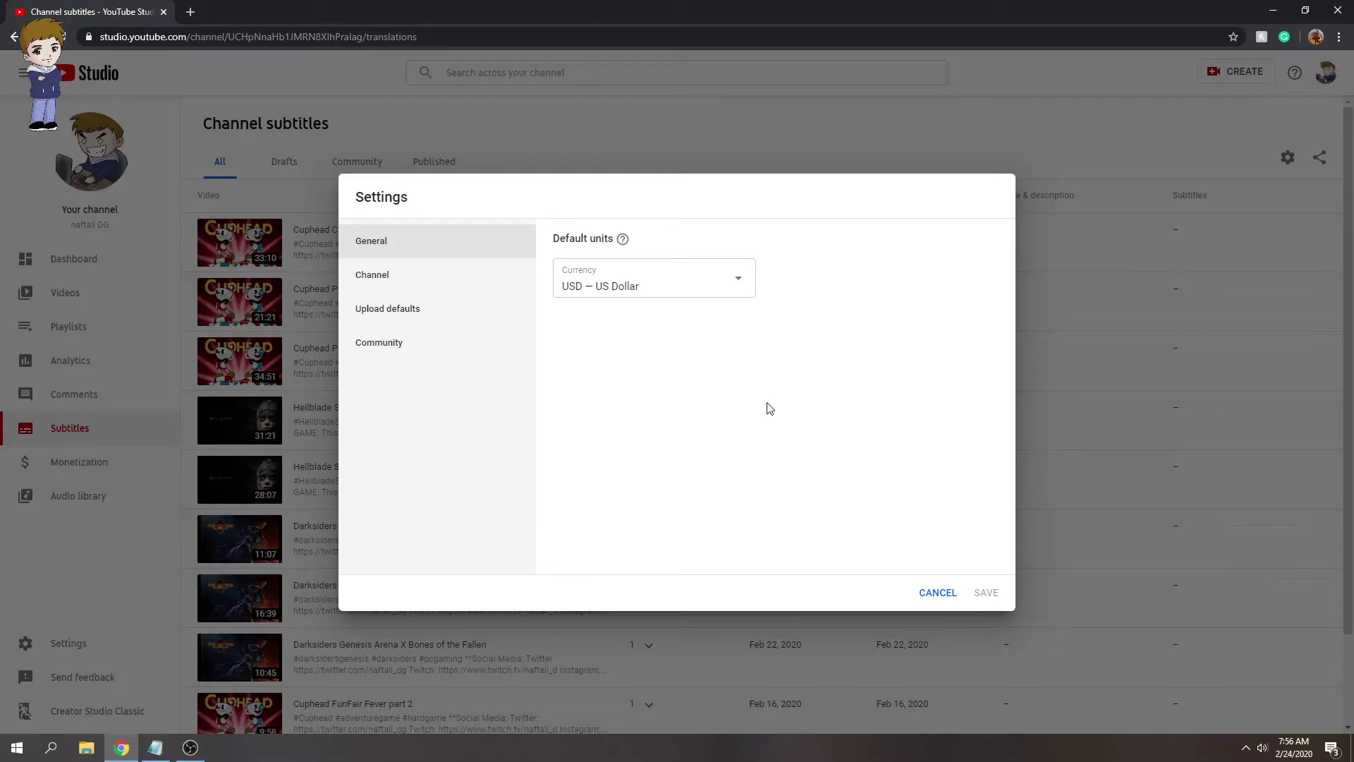
right_click(723, 289)
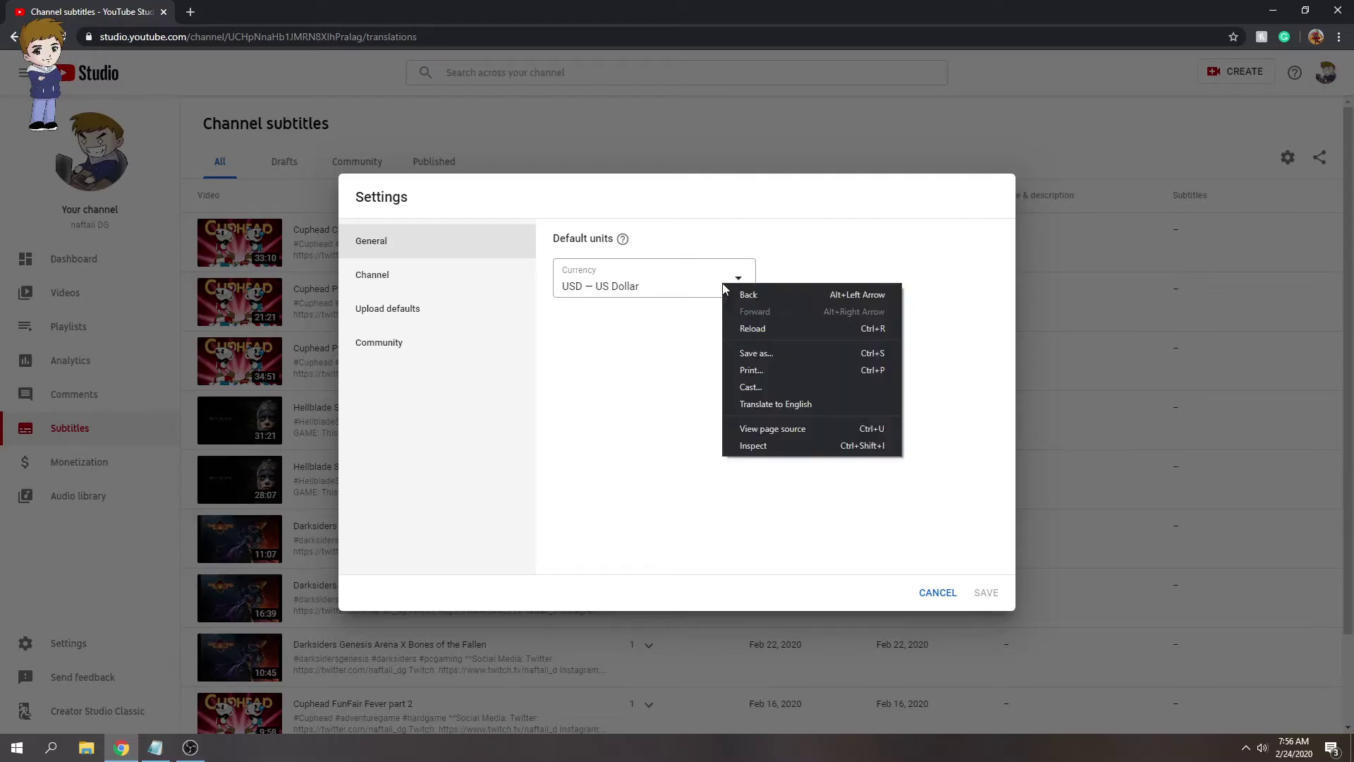
left_click(620, 412)
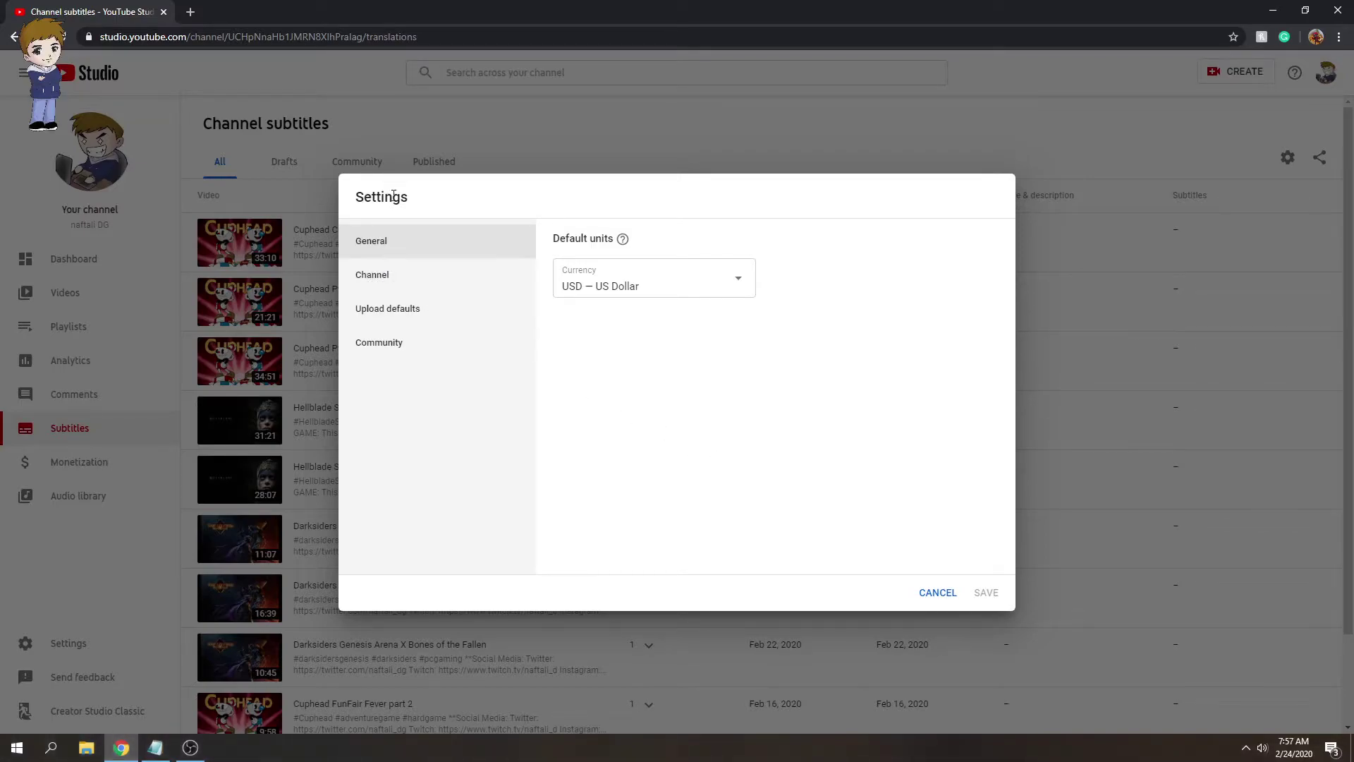
Review the channel's basic info settings and look through the available countries without changing the selection
left_click(380, 283)
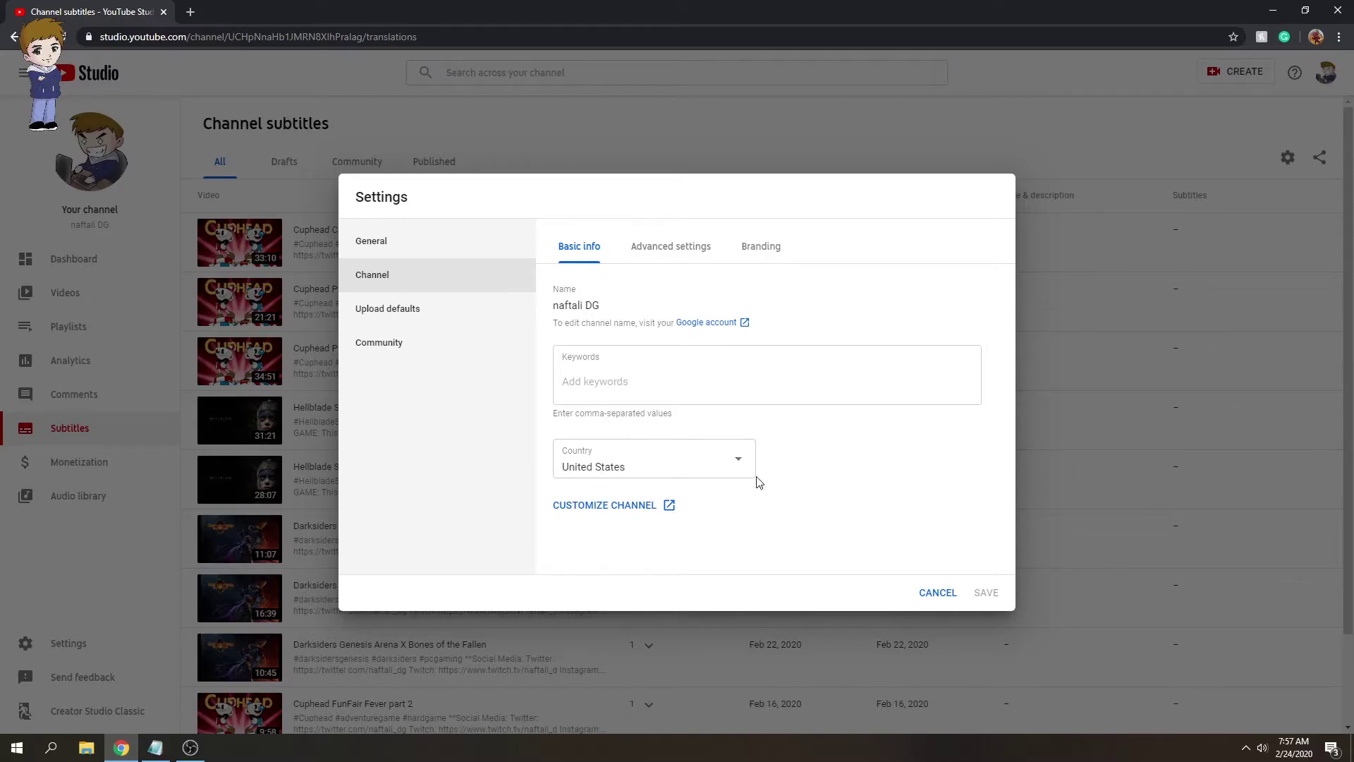
left_click(662, 458)
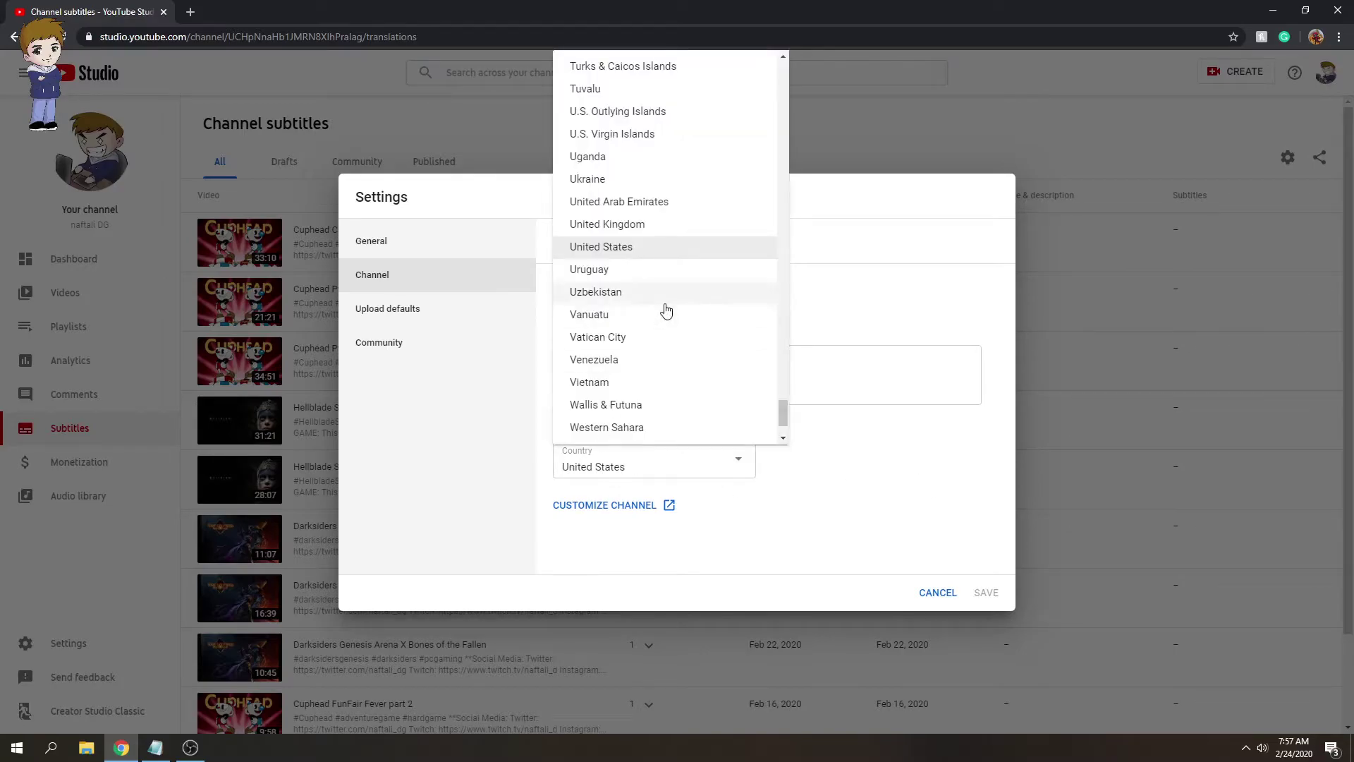
scroll(663, 310, "up", 4)
scroll(663, 310, "up", 15)
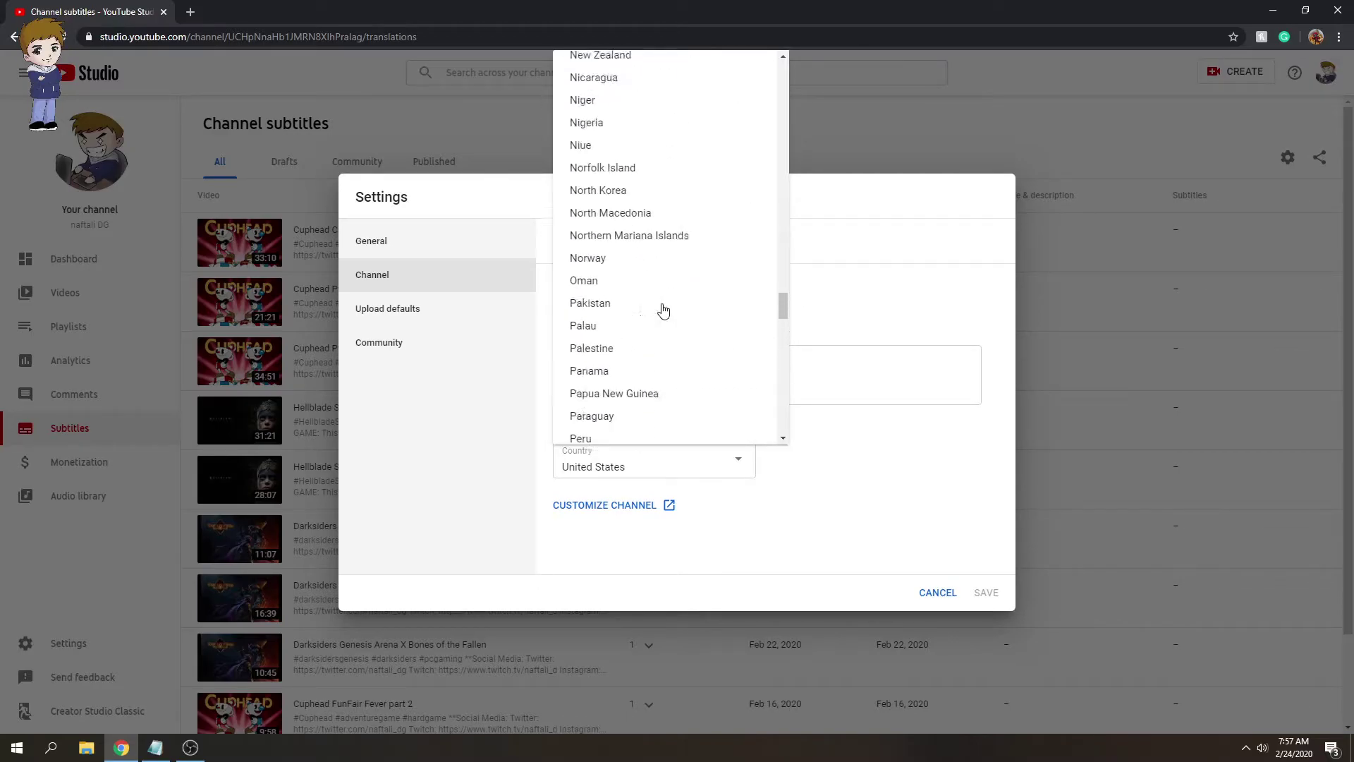
scroll(663, 310, "up", 15)
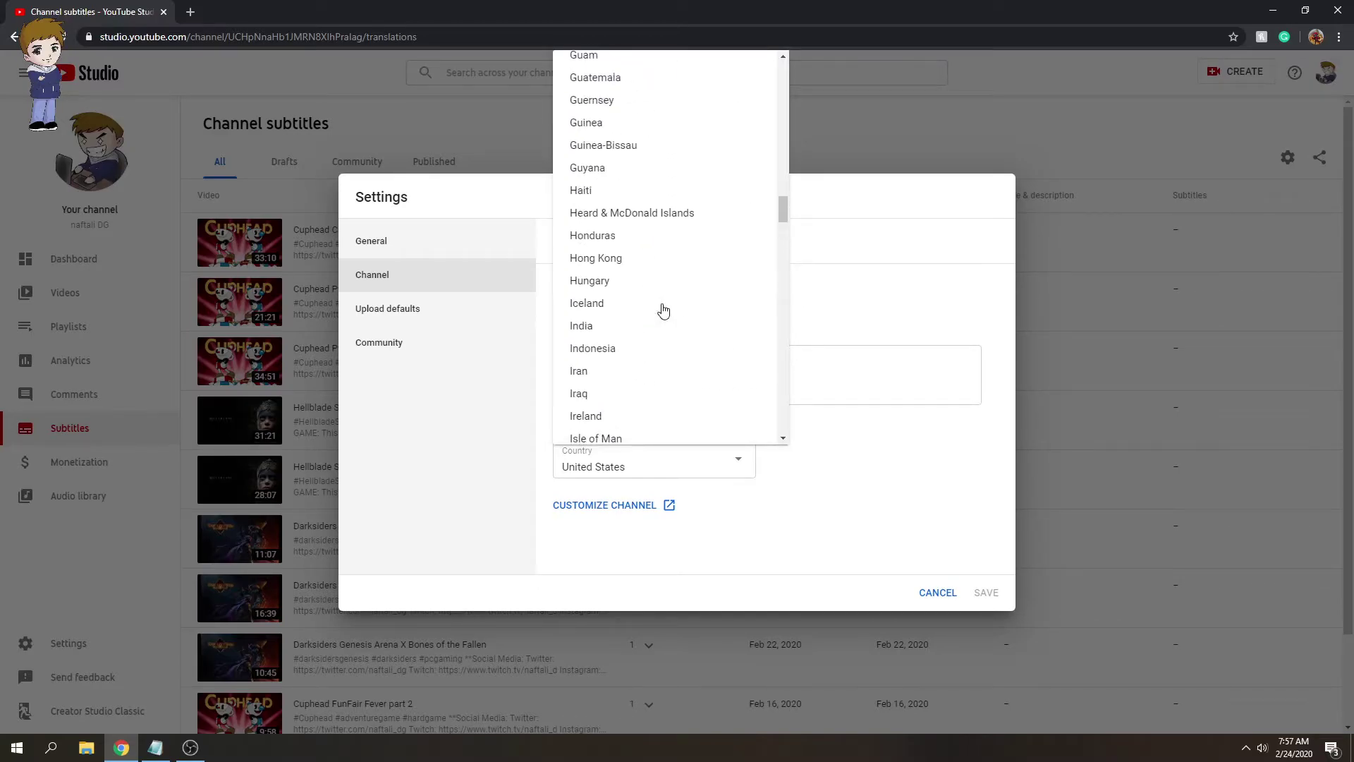
scroll(663, 311, "up", 15)
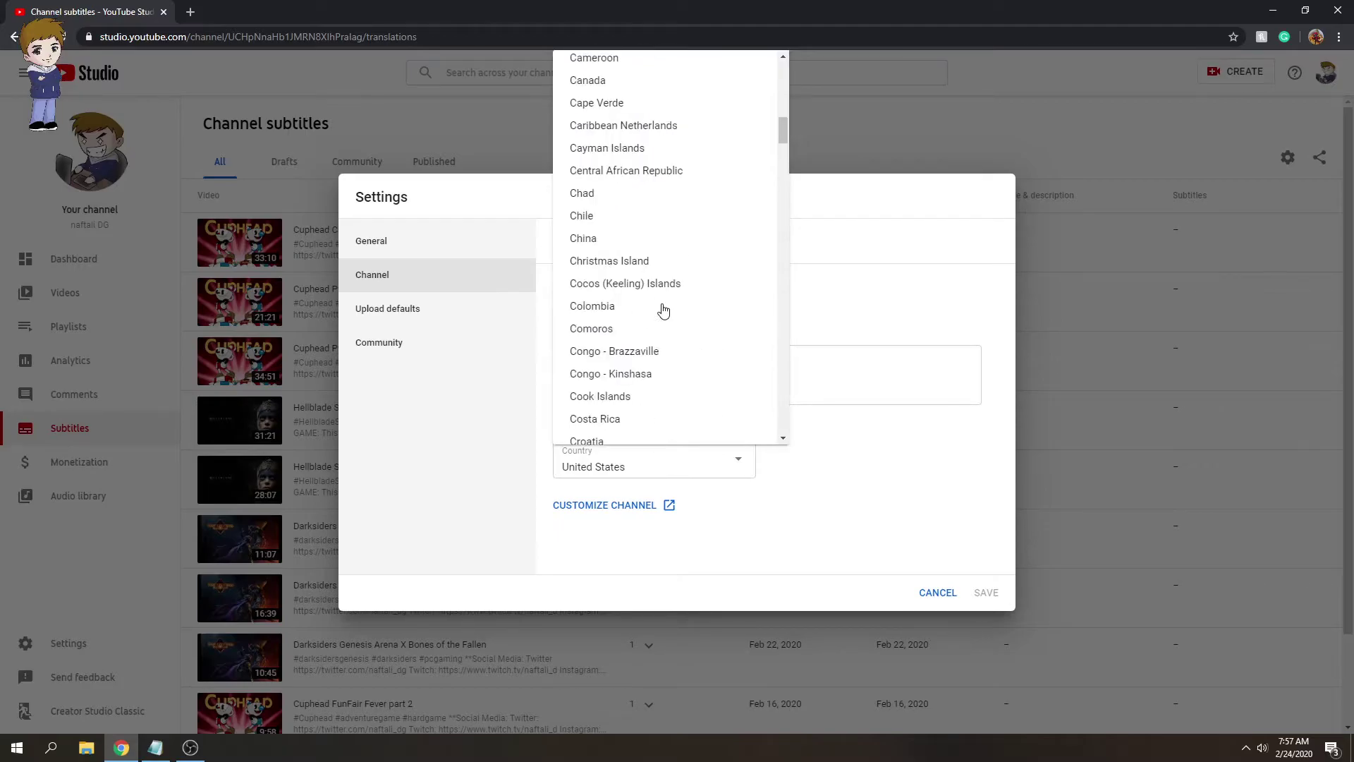
scroll(663, 310, "up", 8)
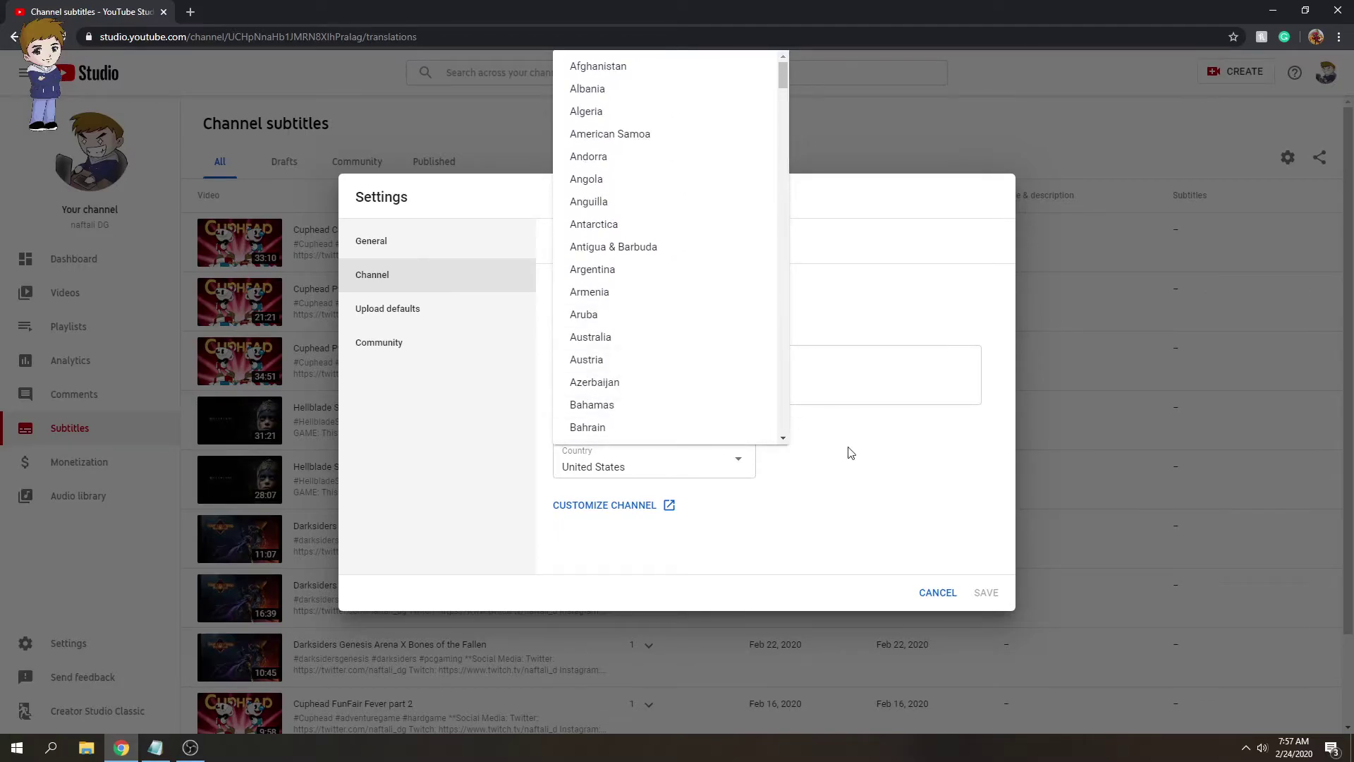
left_click(880, 468)
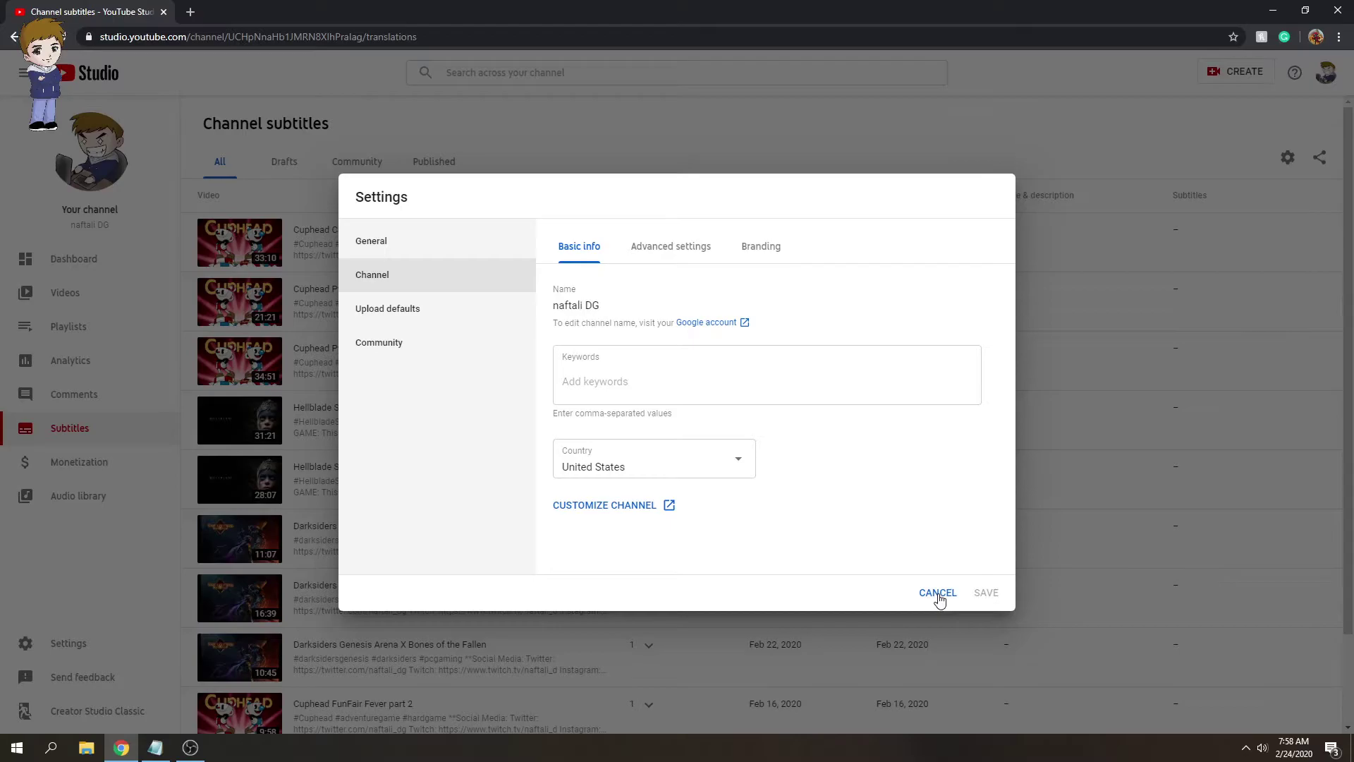
Open the upload defaults and examine the default title field and the social media links in the default description
left_click(442, 318)
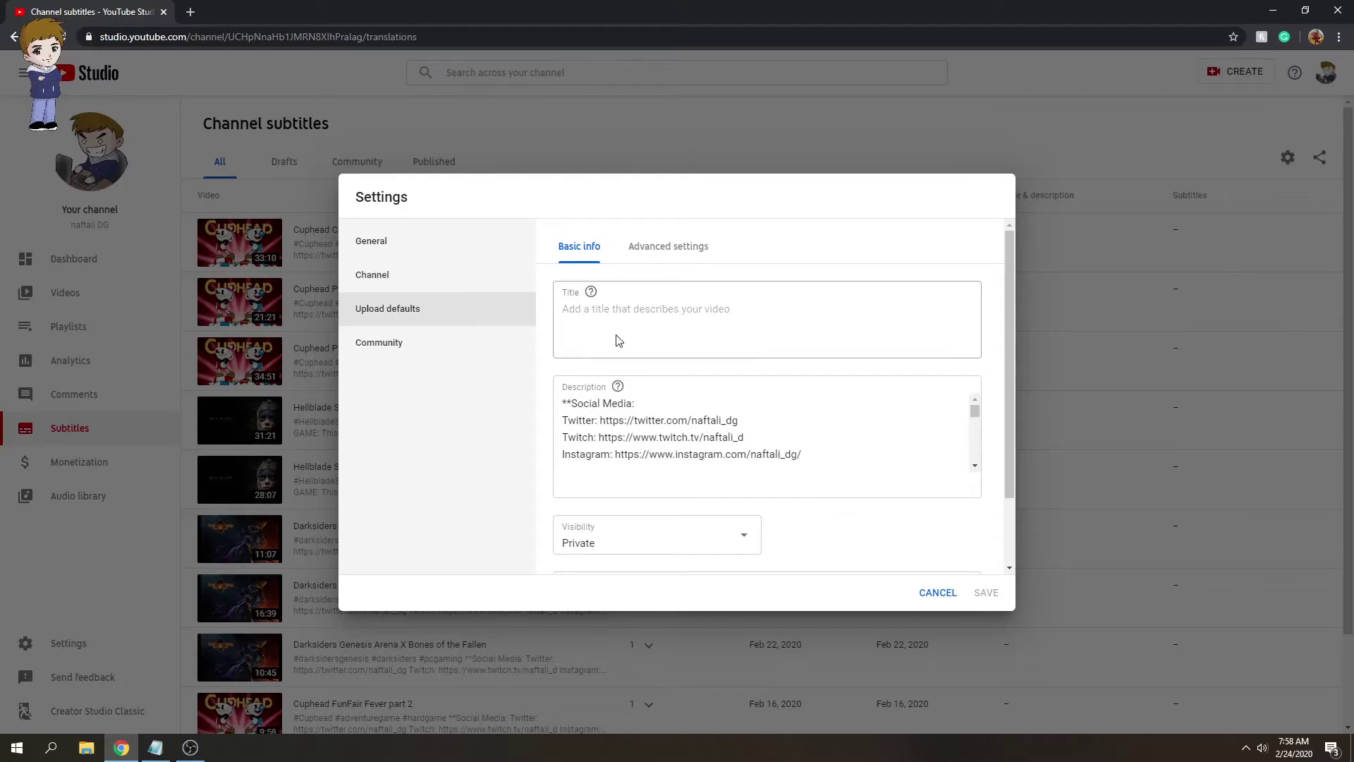
left_click(698, 322)
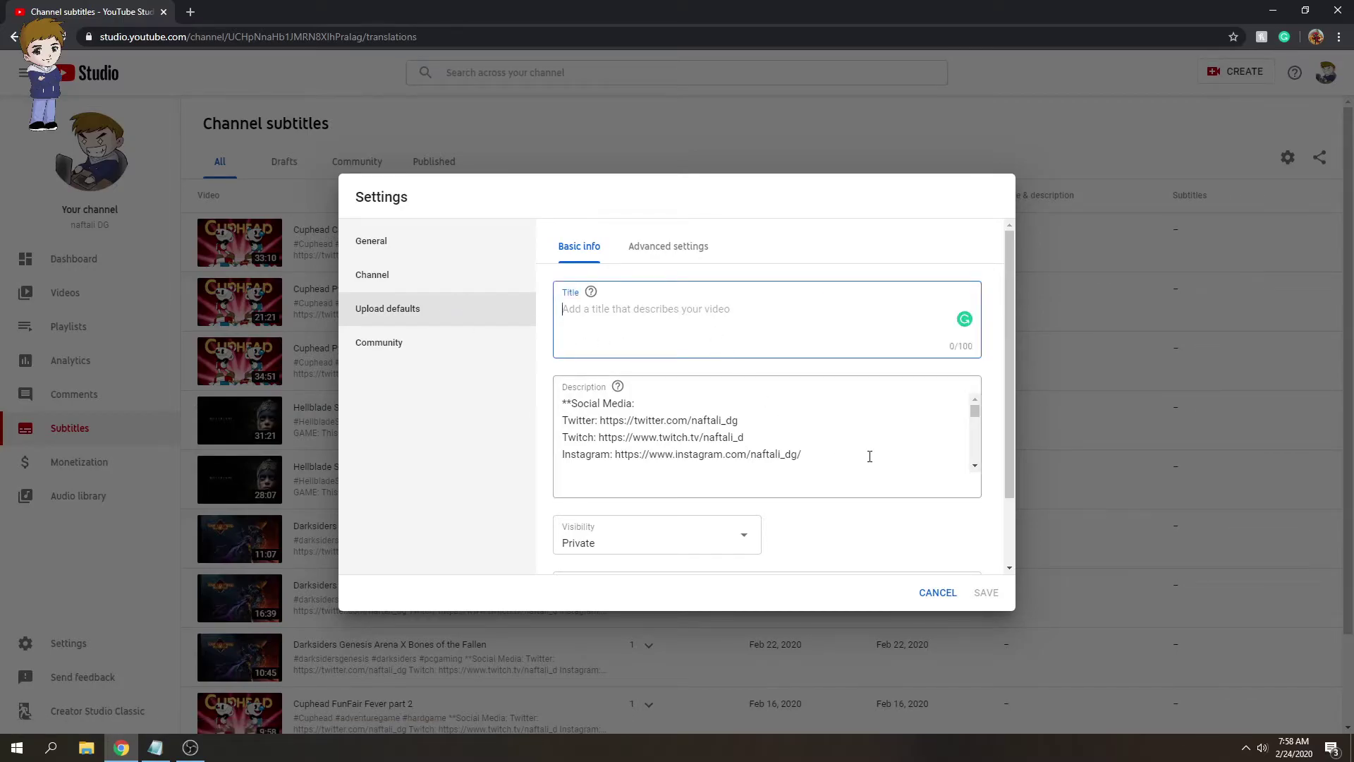
left_click(675, 406)
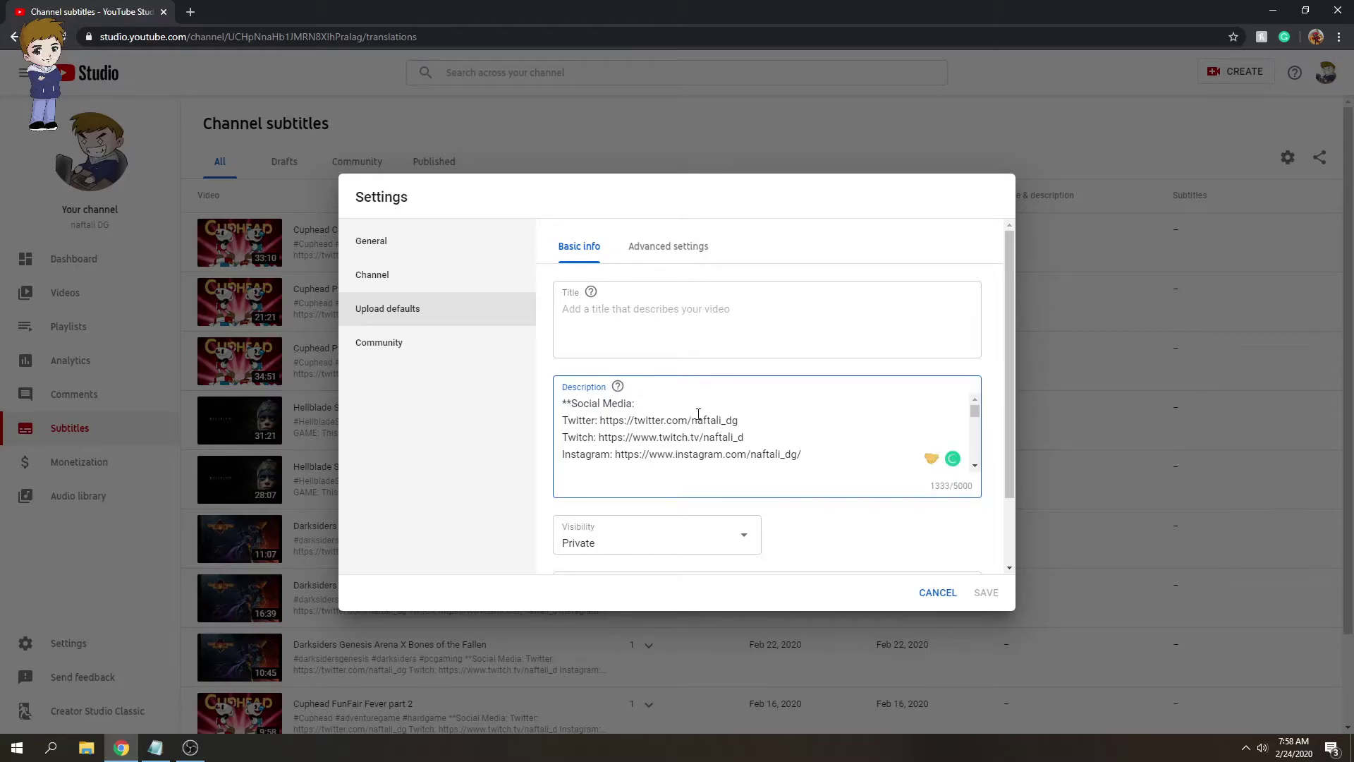
left_click(761, 436)
left_click(820, 457)
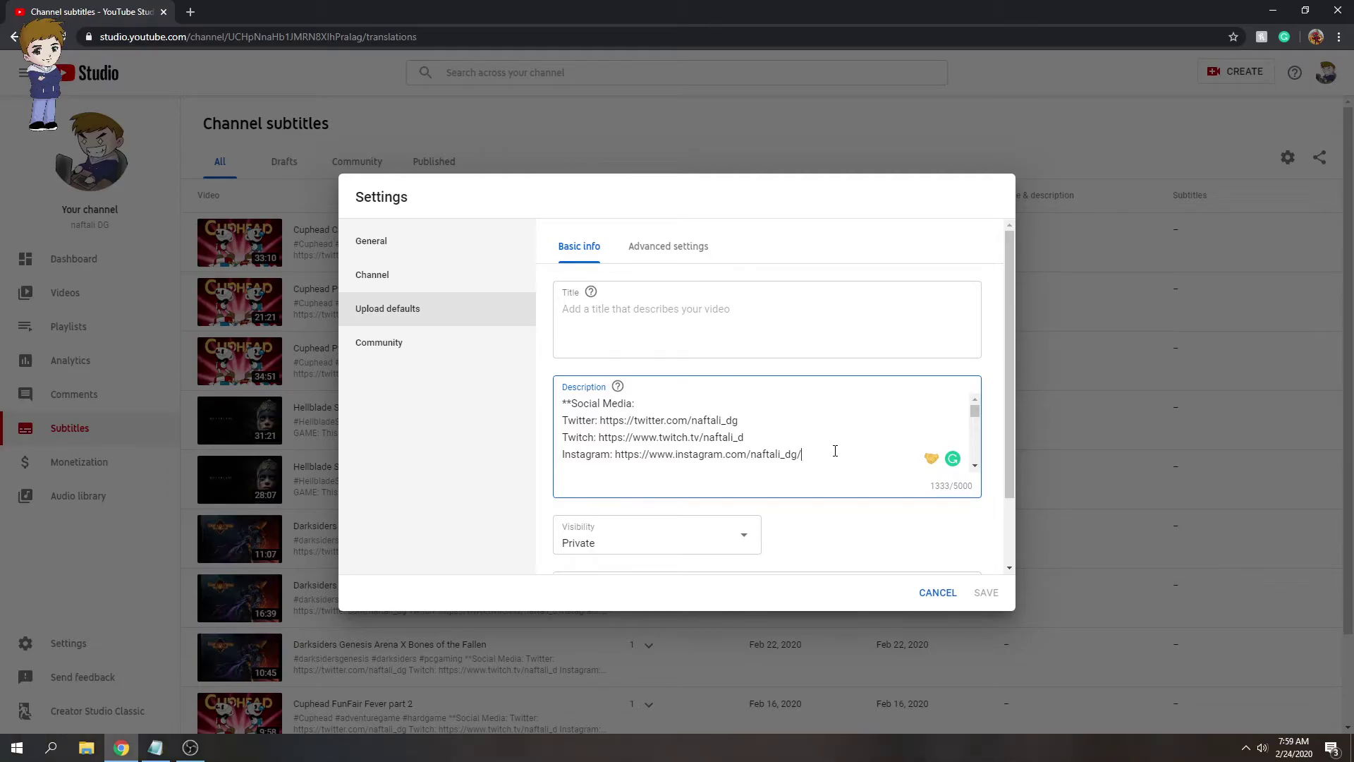
Read through the PC build section of the default description, from the case to the power supply and storage drives
scroll(802, 434, "down", 3)
scroll(792, 431, "up", 3)
scroll(791, 431, "down", 2)
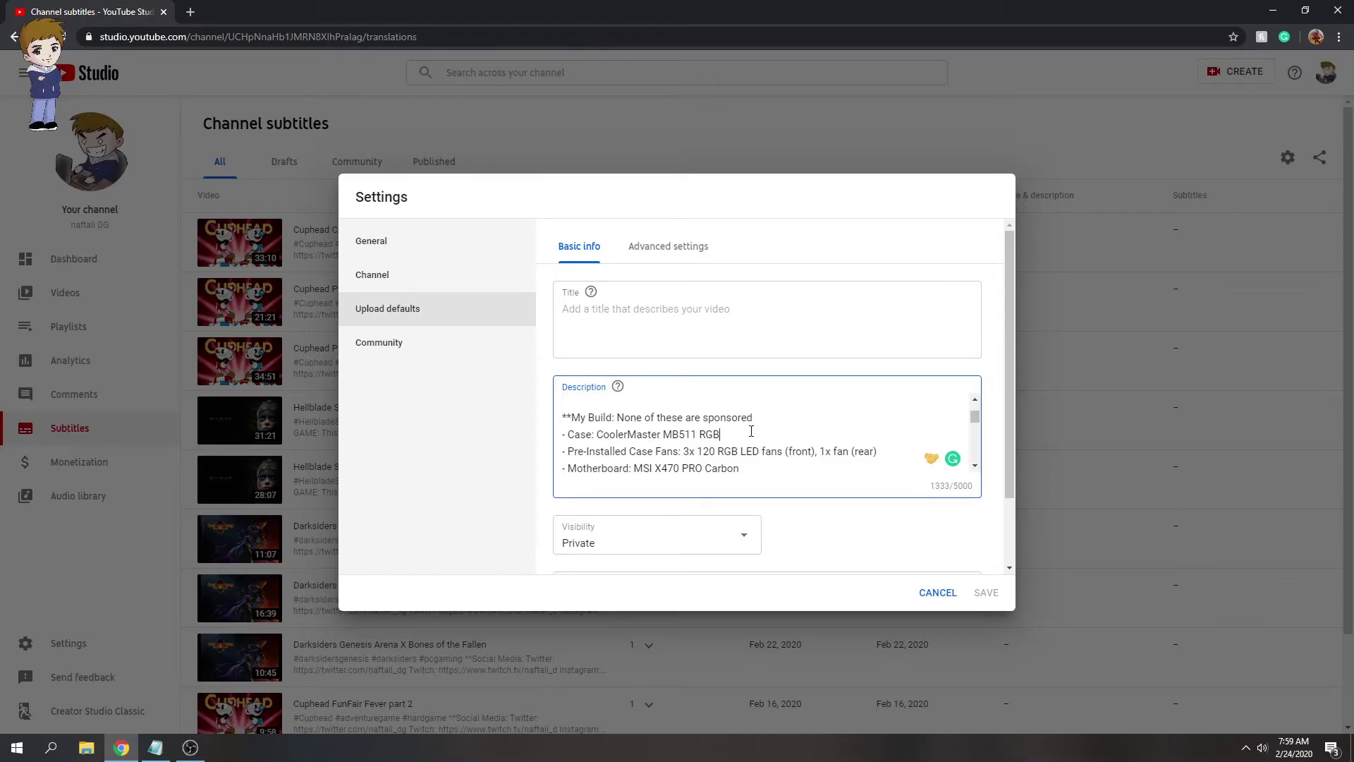
scroll(800, 431, "down", 3)
scroll(705, 434, "up", 3)
scroll(776, 446, "down", 3)
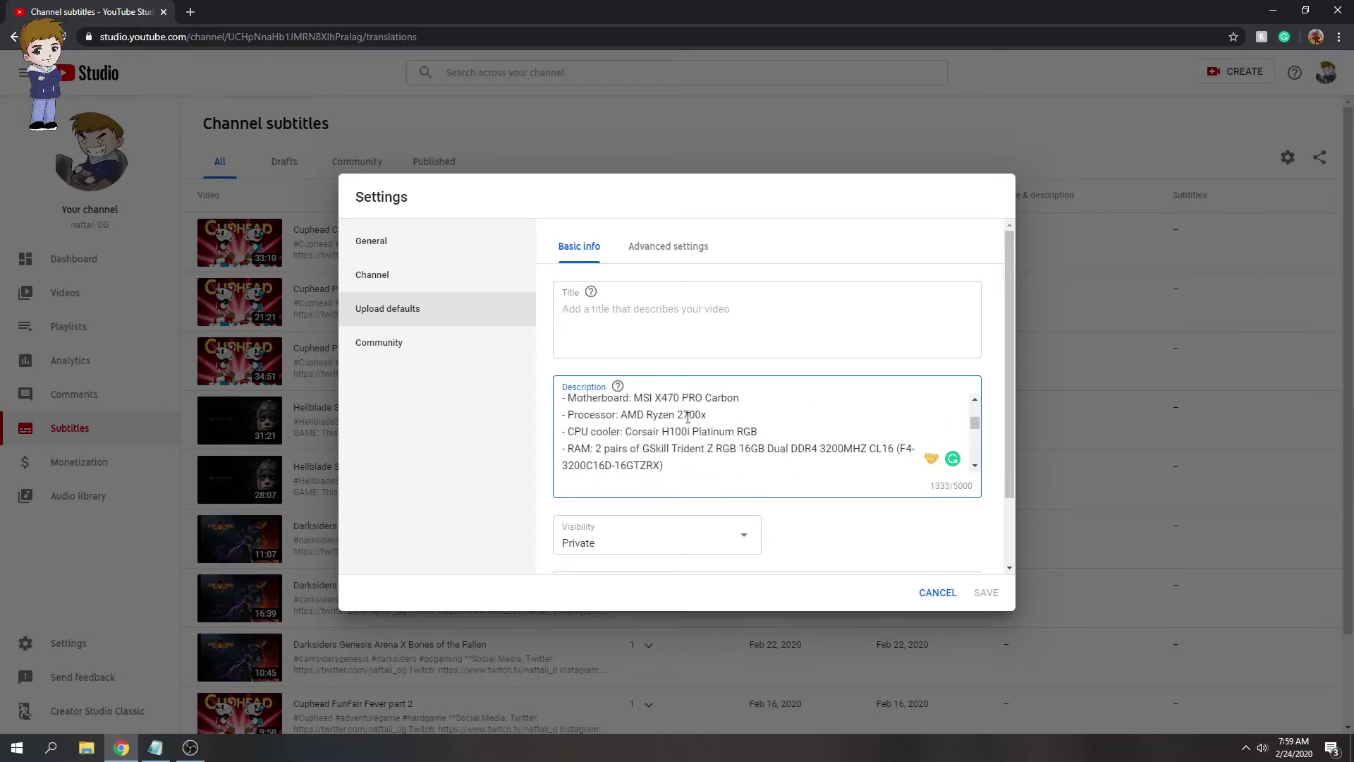
left_click(766, 431)
left_click(720, 449)
scroll(709, 444, "down", 2)
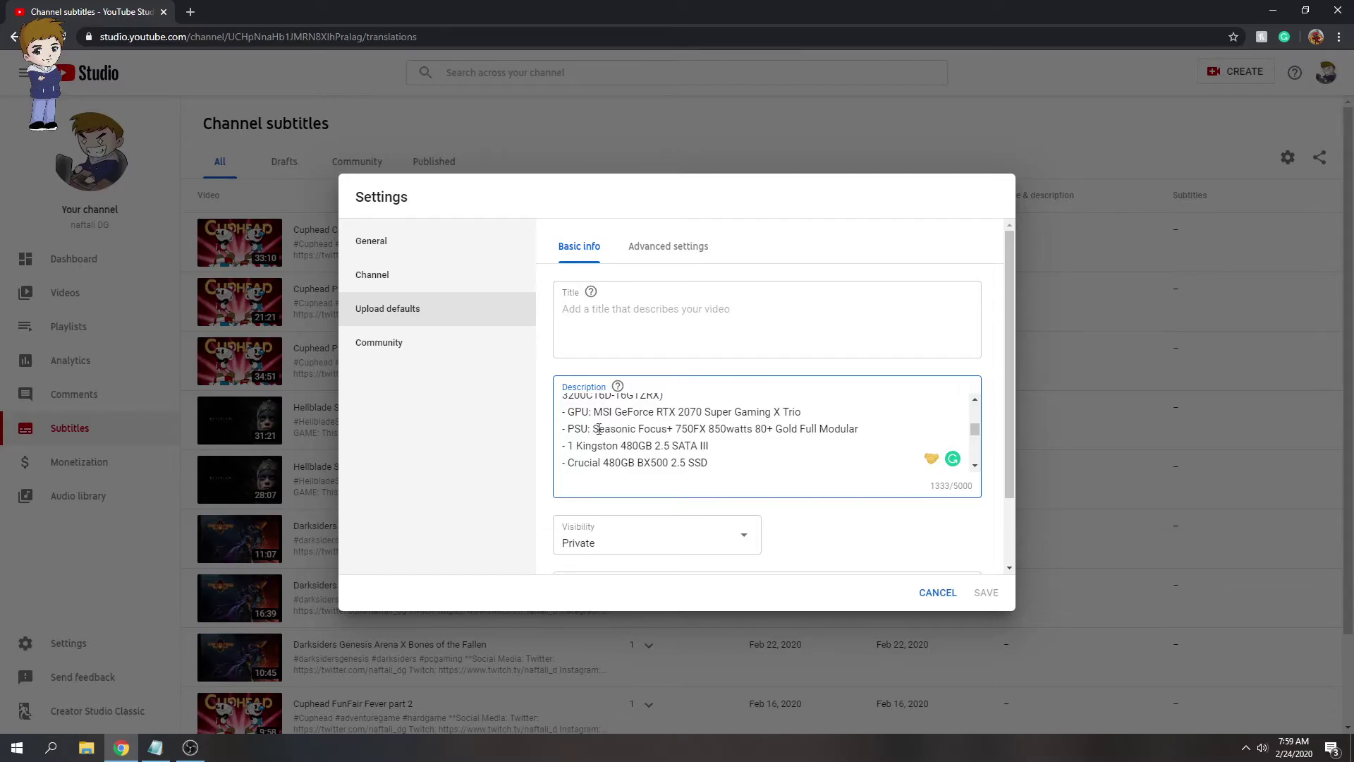
left_click(593, 429)
left_click_drag(593, 429, 894, 427)
left_click(899, 429)
left_click_drag(596, 429, 879, 427)
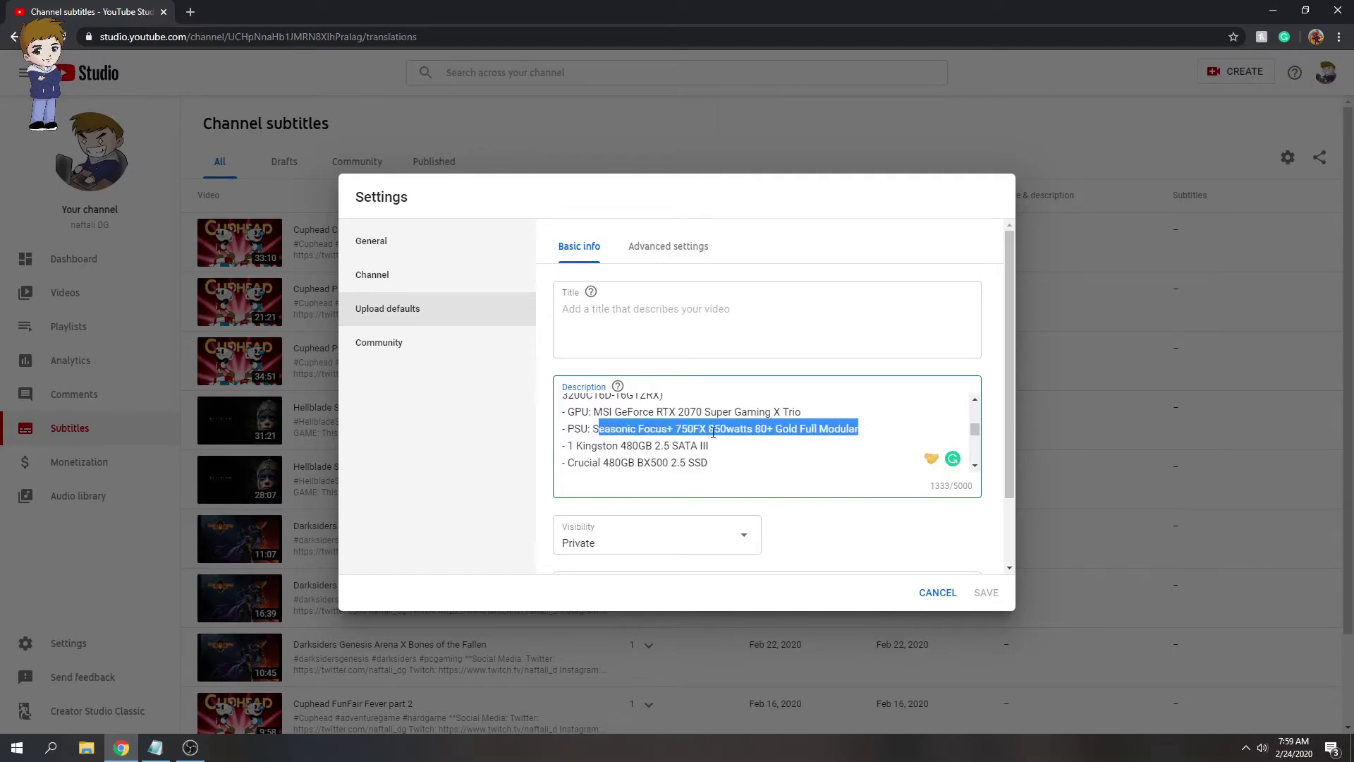
left_click(736, 448)
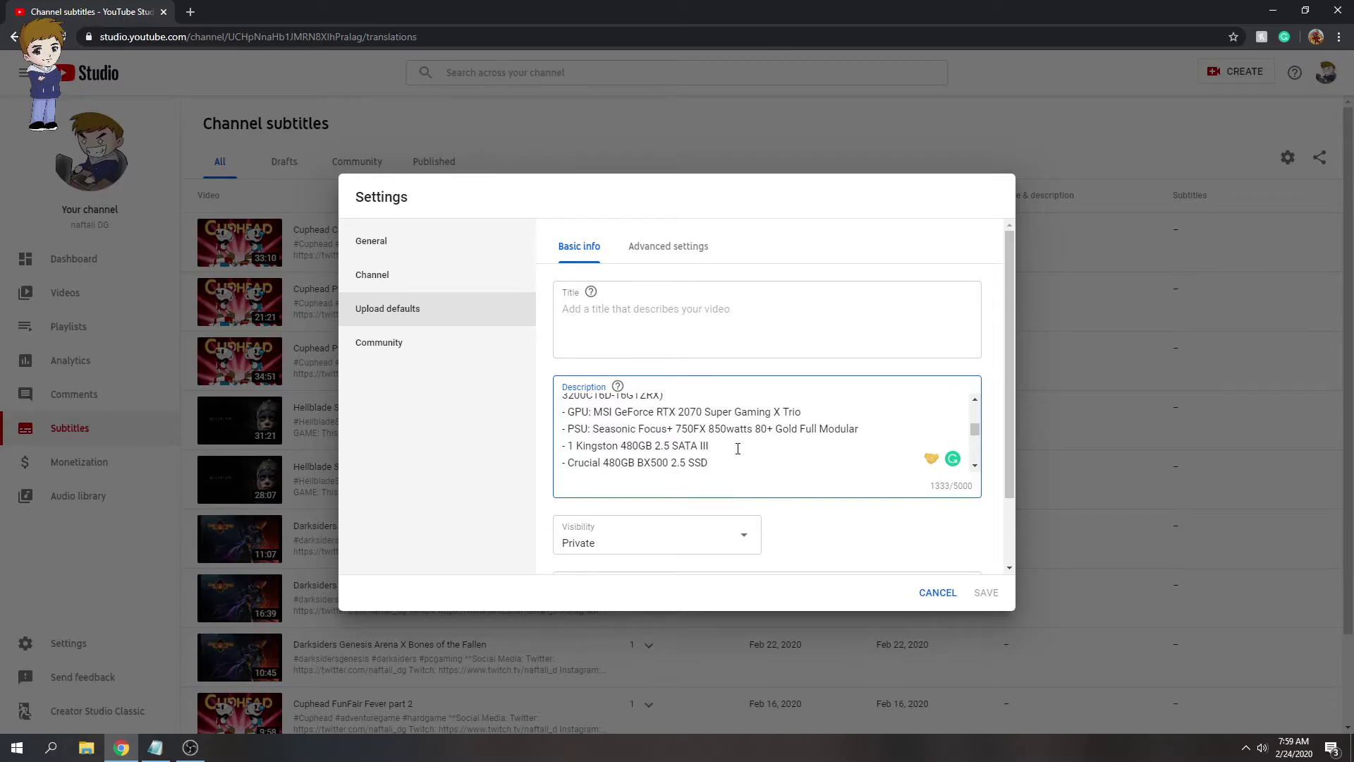
Review the monitors, keyboard, mouse and microphone equipment listed in the default description, and return to its beginning
scroll(737, 448, "down", 1)
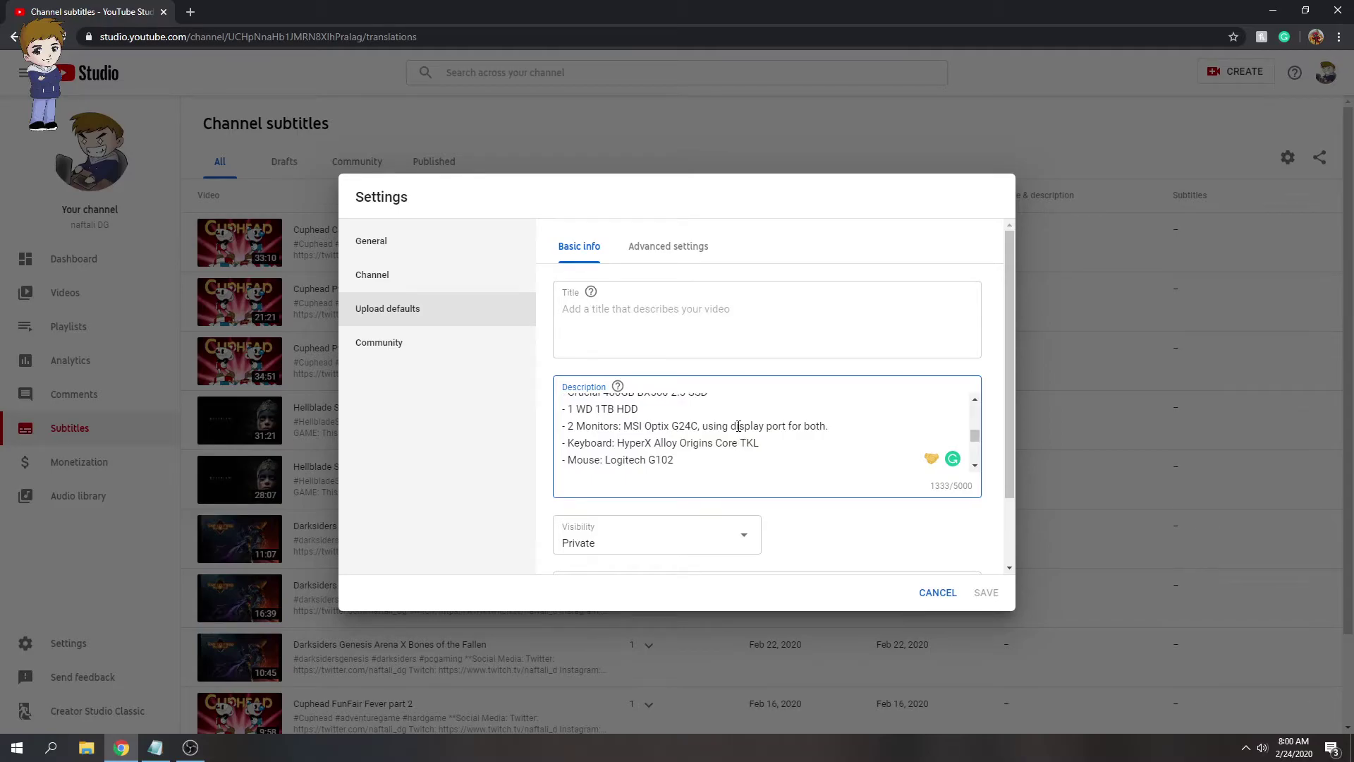
double_click(638, 444)
left_click(801, 442)
left_click_drag(622, 426, 829, 426)
left_click(763, 462)
scroll(756, 462, "down", 6)
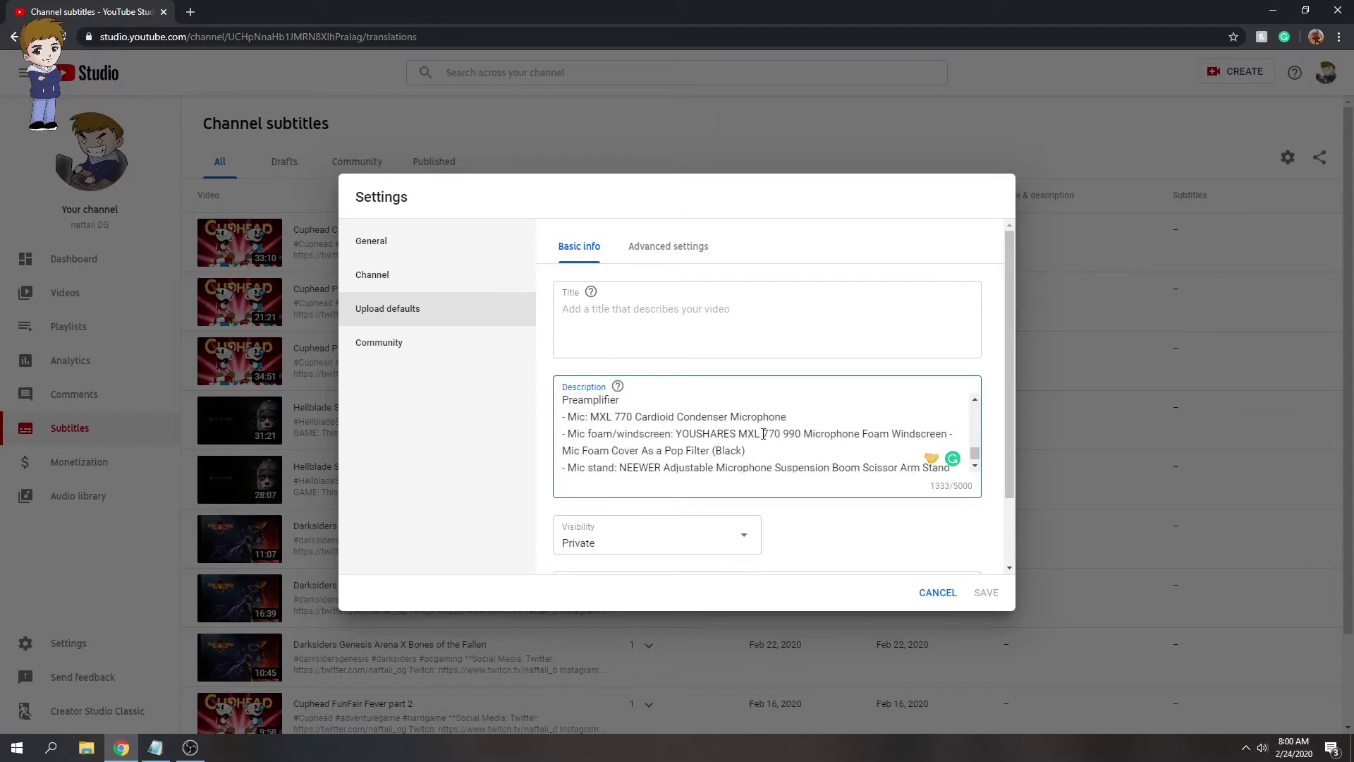
scroll(785, 432, "up", 2)
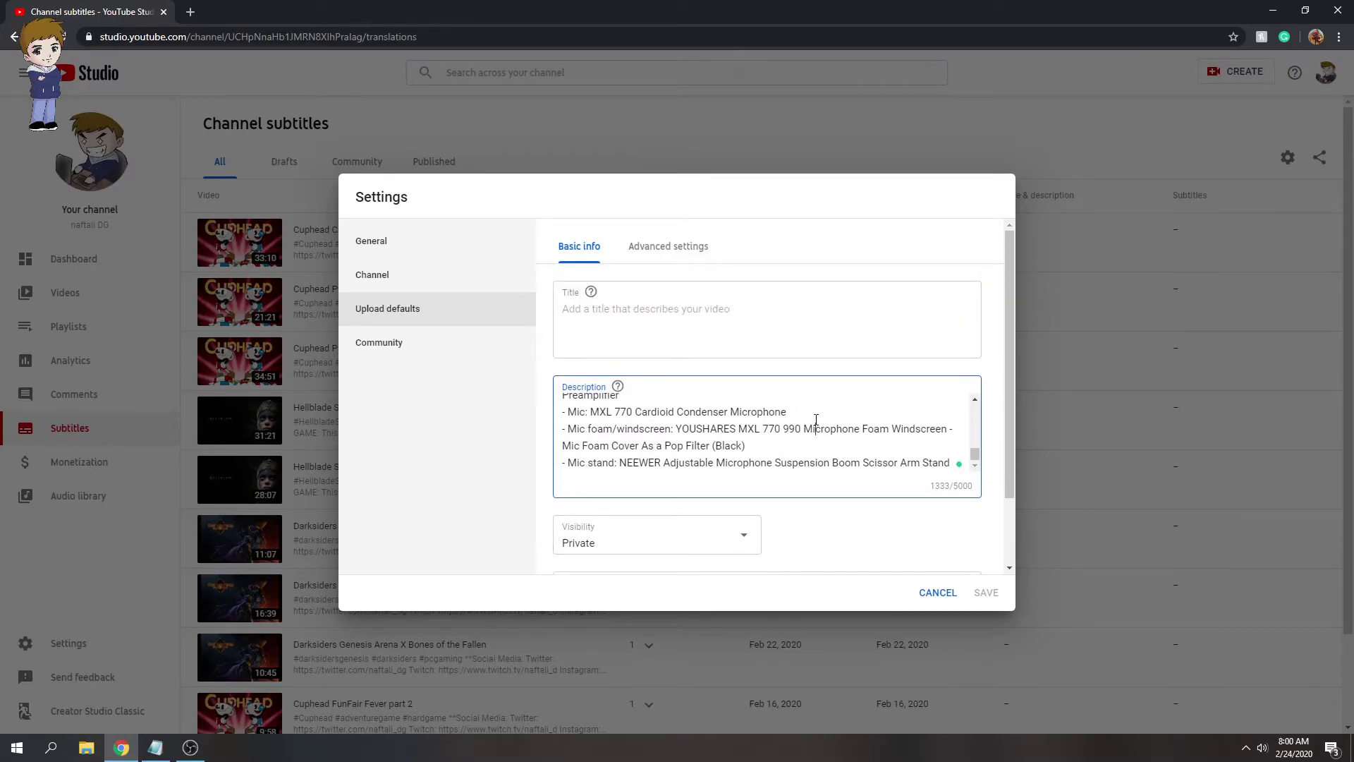
left_click_drag(821, 408, 497, 411)
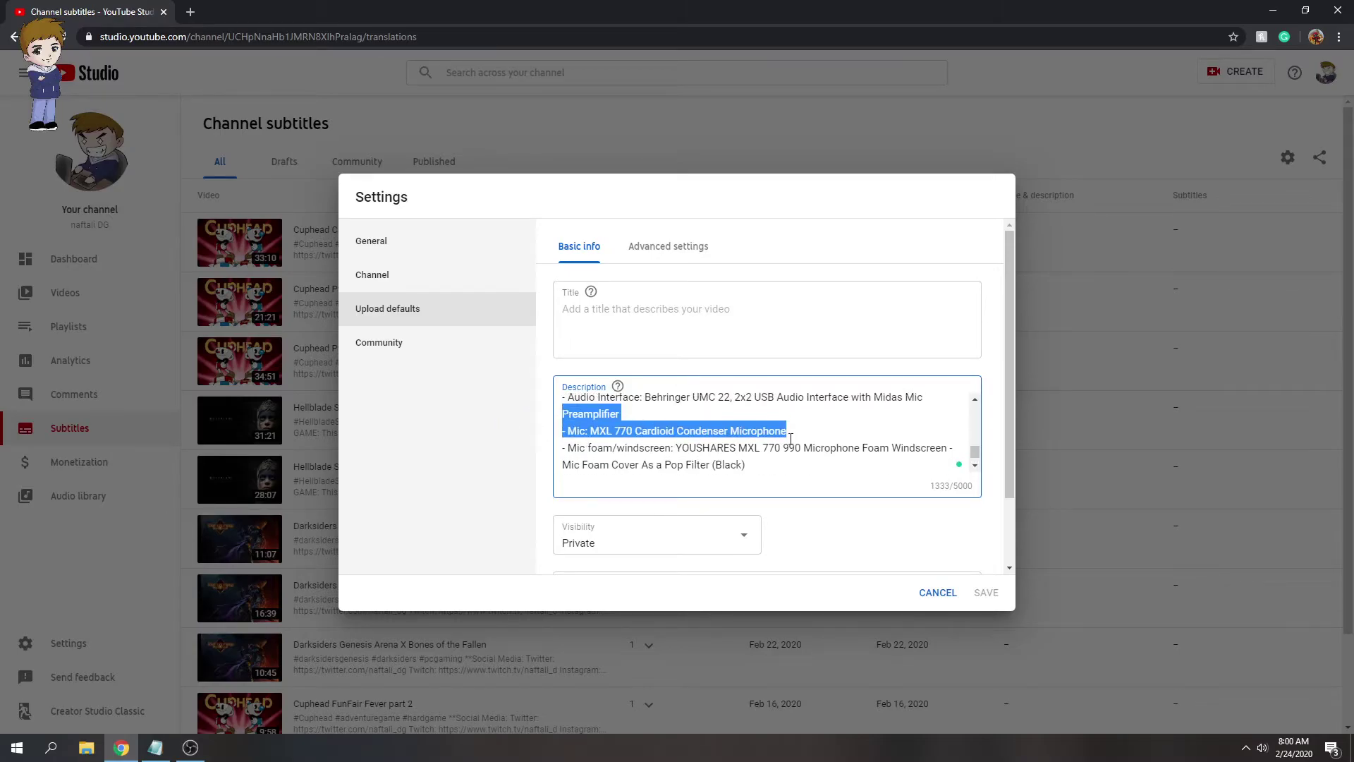
scroll(811, 439, "down", 1)
left_click(843, 444)
scroll(840, 443, "up", 5)
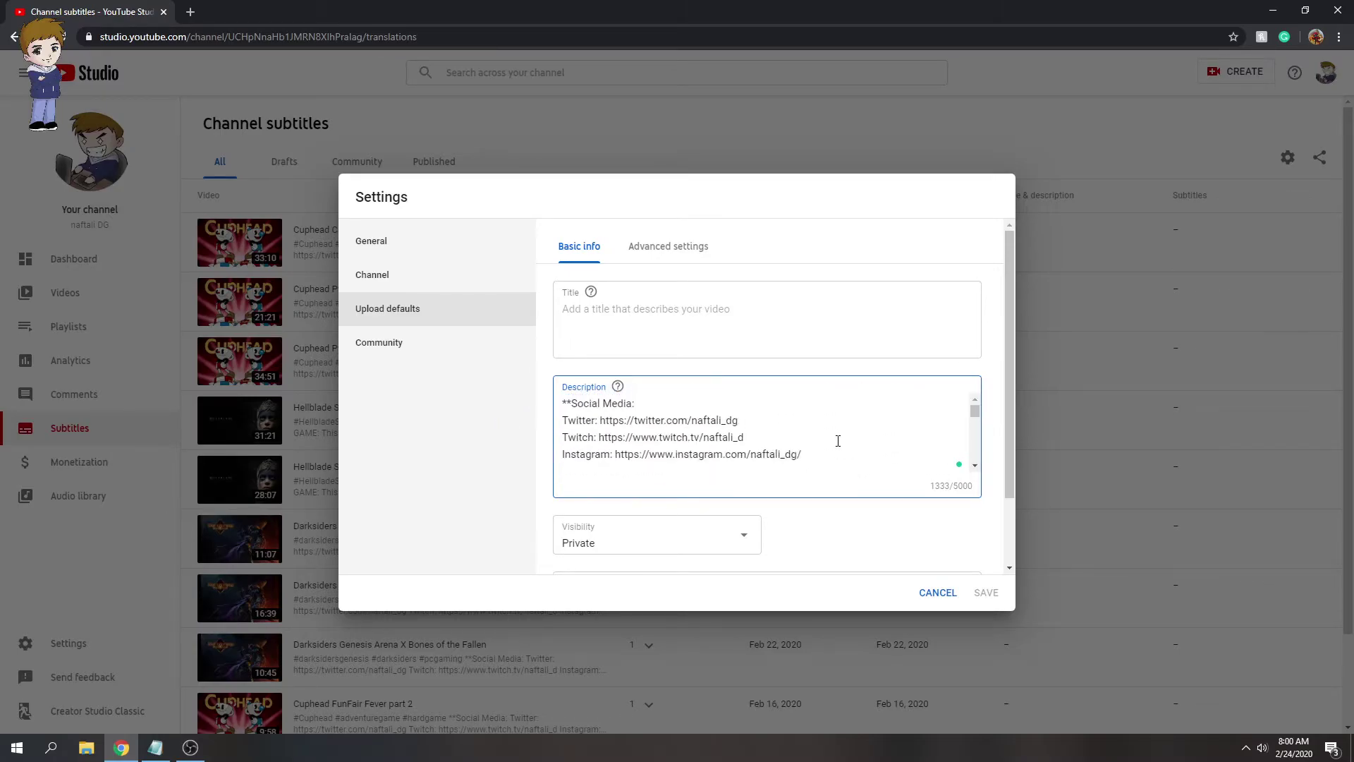
Highlight the entire default description text and clear the selection again
double_click(838, 434)
key("ctrl+a")
left_click(870, 448)
Examine the default visibility choices for uploads: Public, Private and Unlisted
scroll(902, 470, "down", 2)
left_click(871, 449)
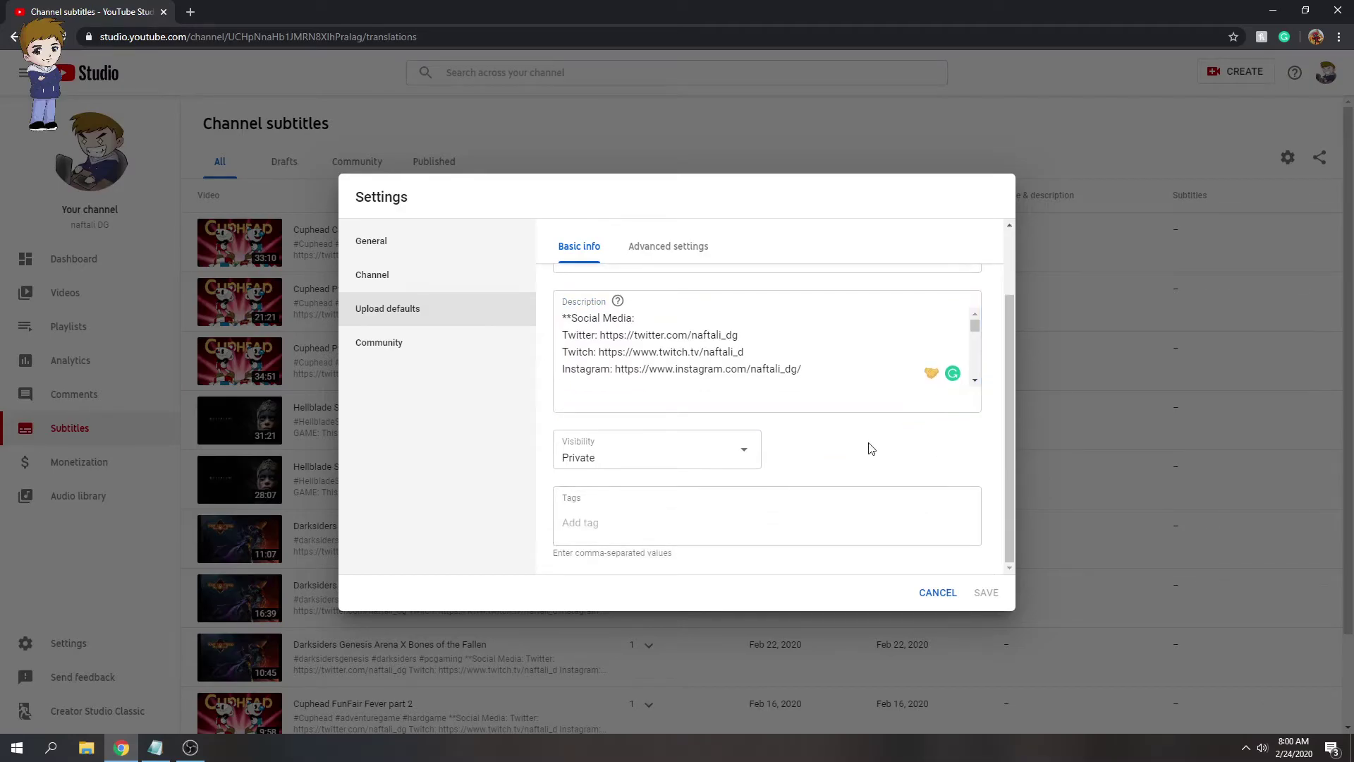
left_click(741, 458)
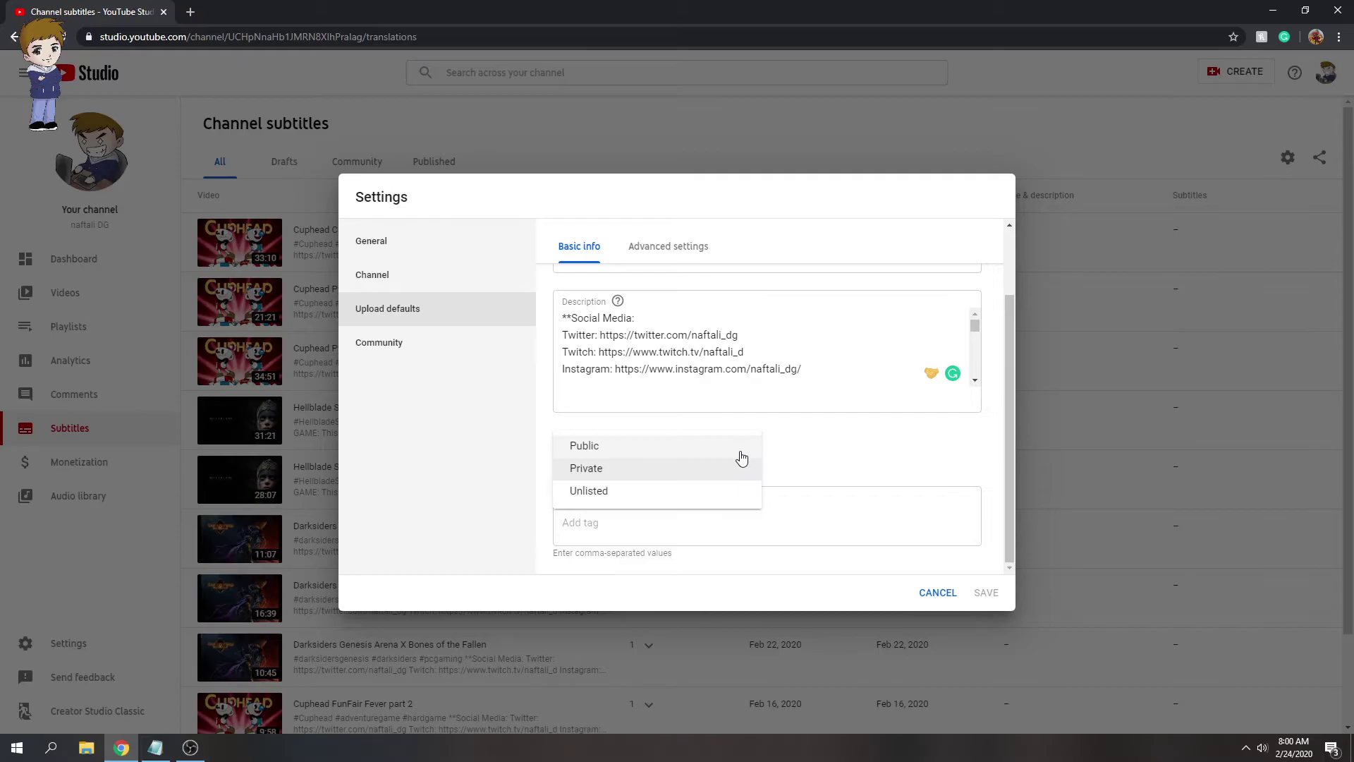
left_click(908, 474)
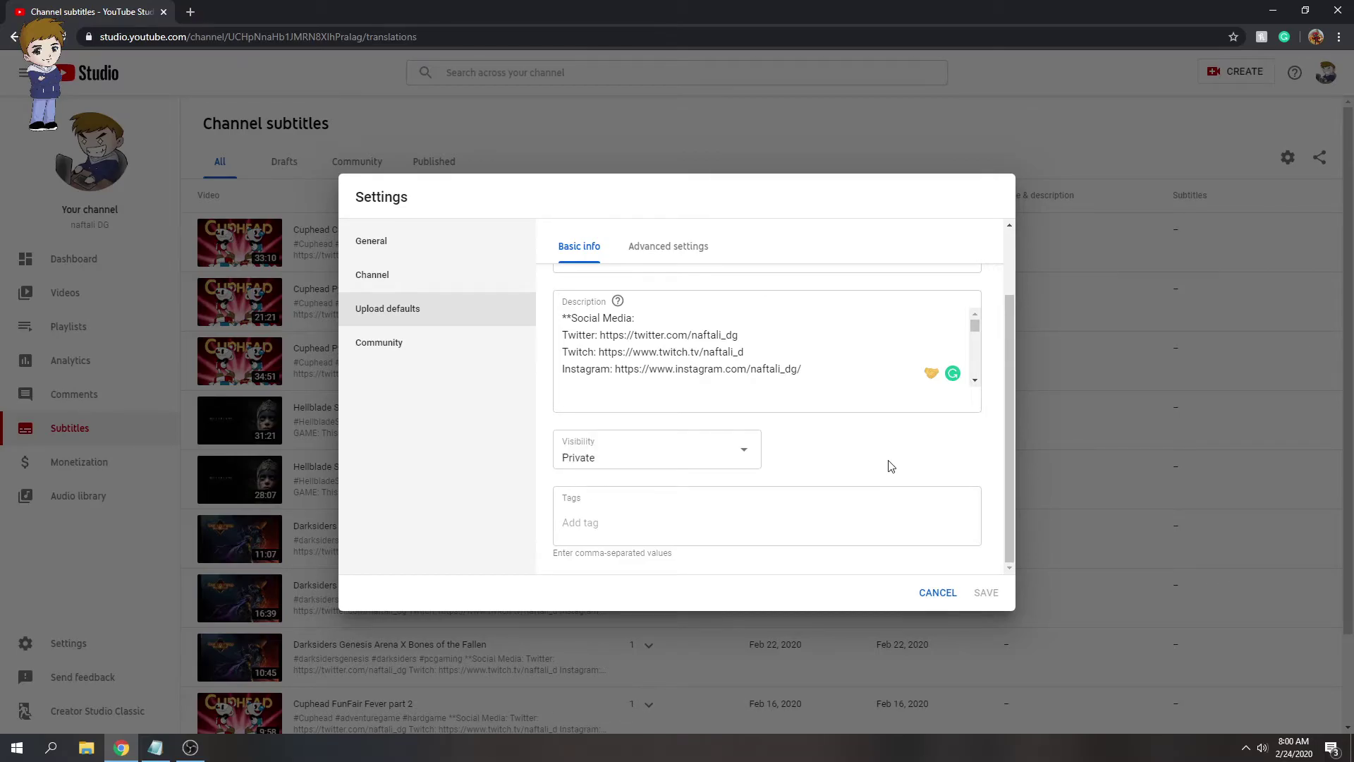
left_click(666, 464)
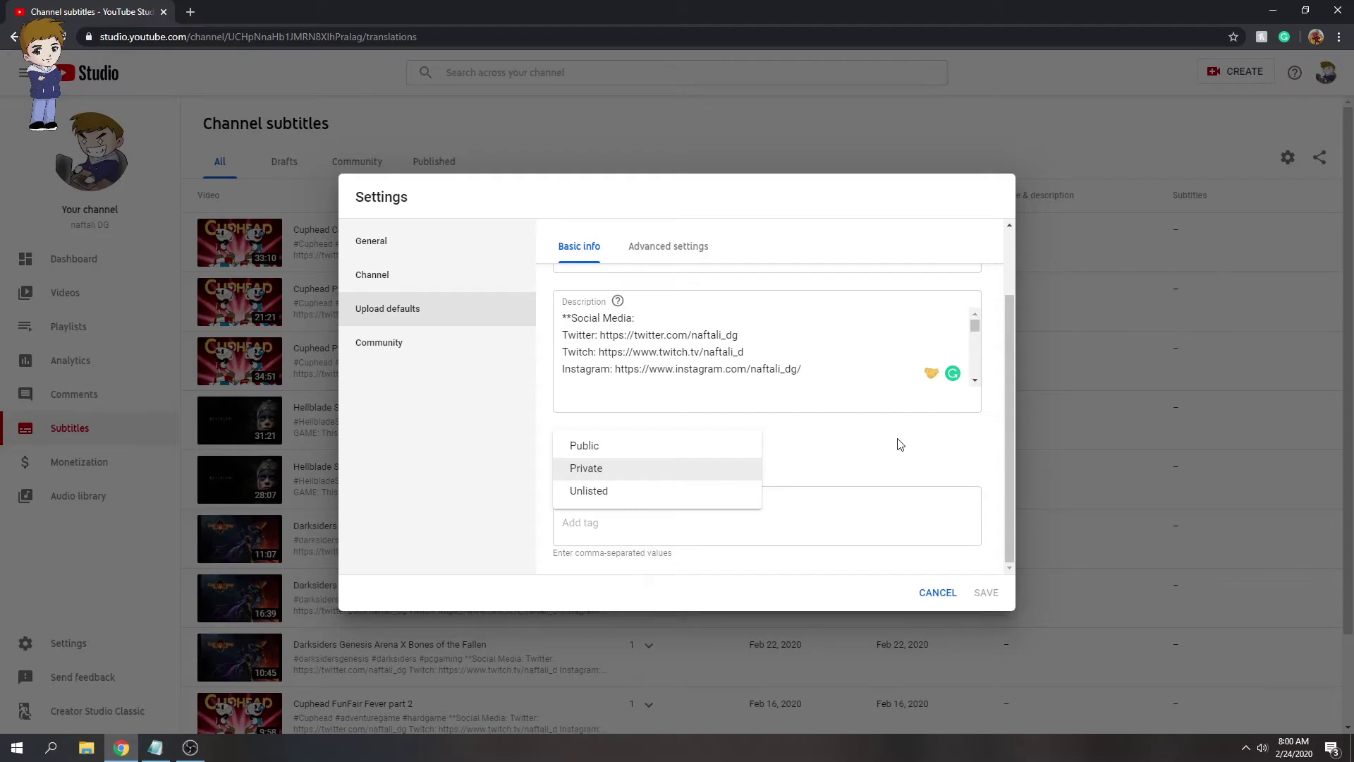
Recheck the default visibility choices for uploads, keep Private, and close the channel settings without saving
left_click(859, 455)
left_click(705, 452)
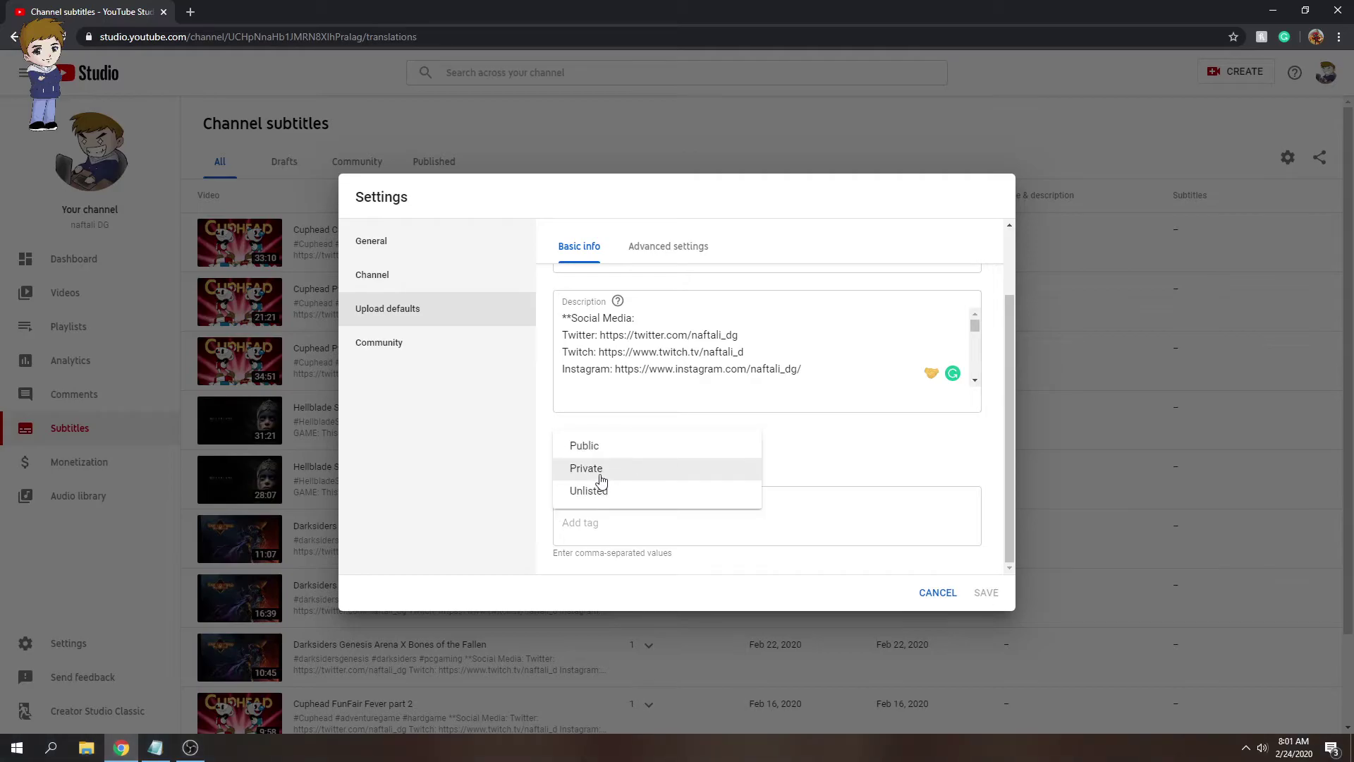
left_click(909, 455)
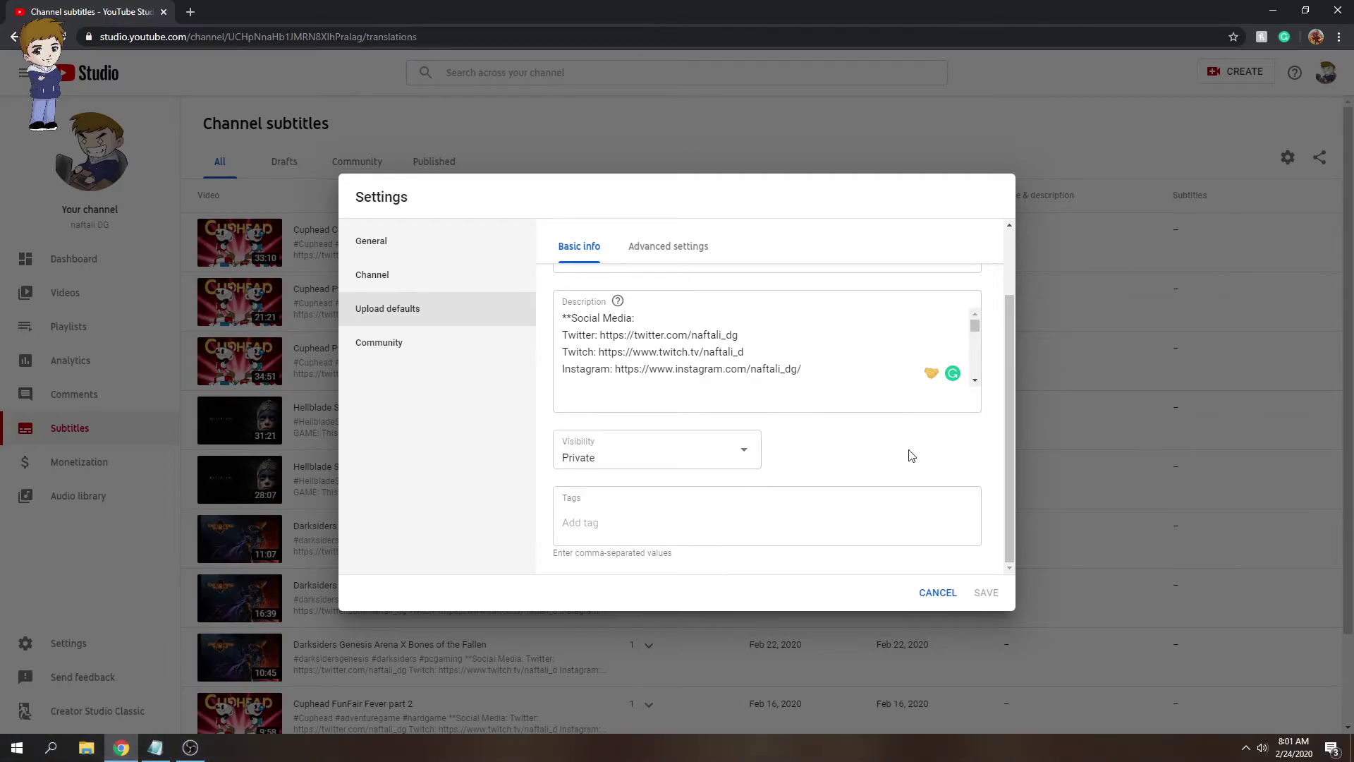
left_click(731, 451)
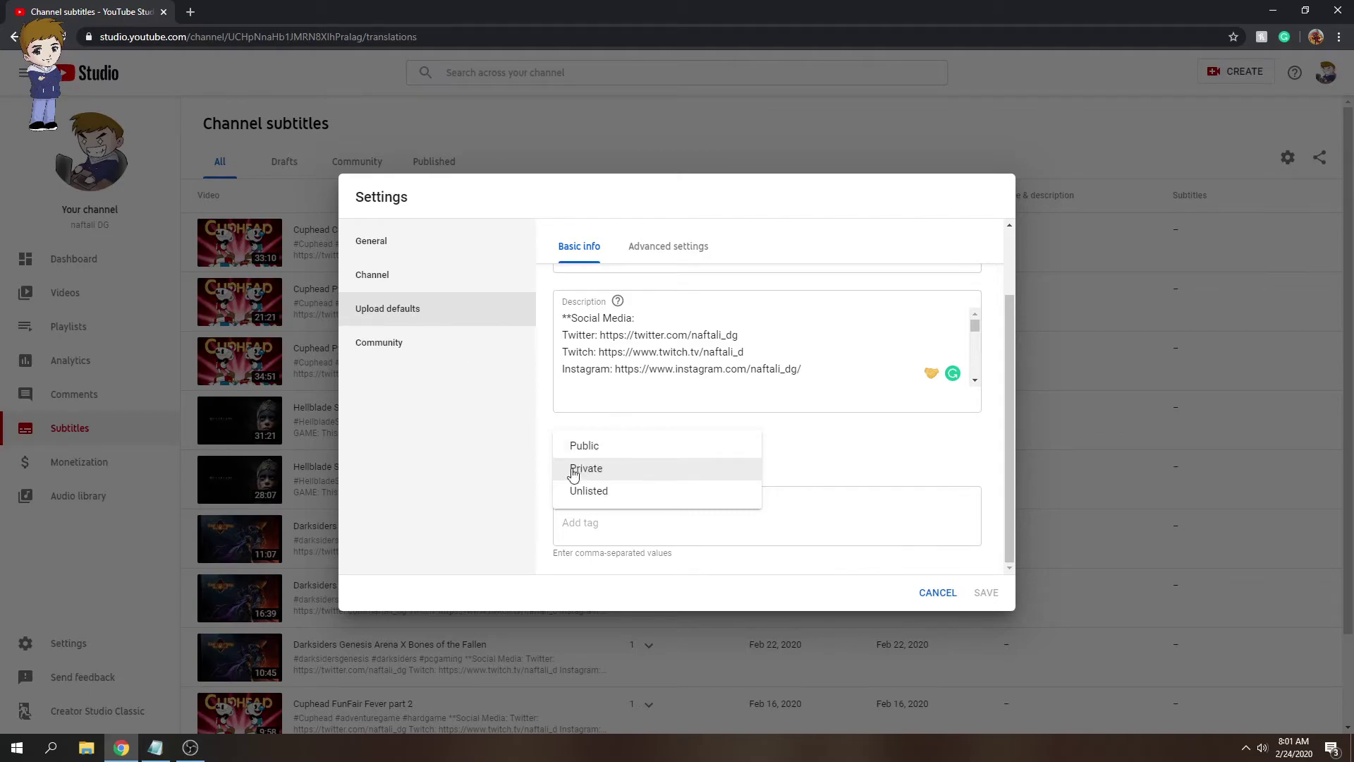
left_click(860, 442)
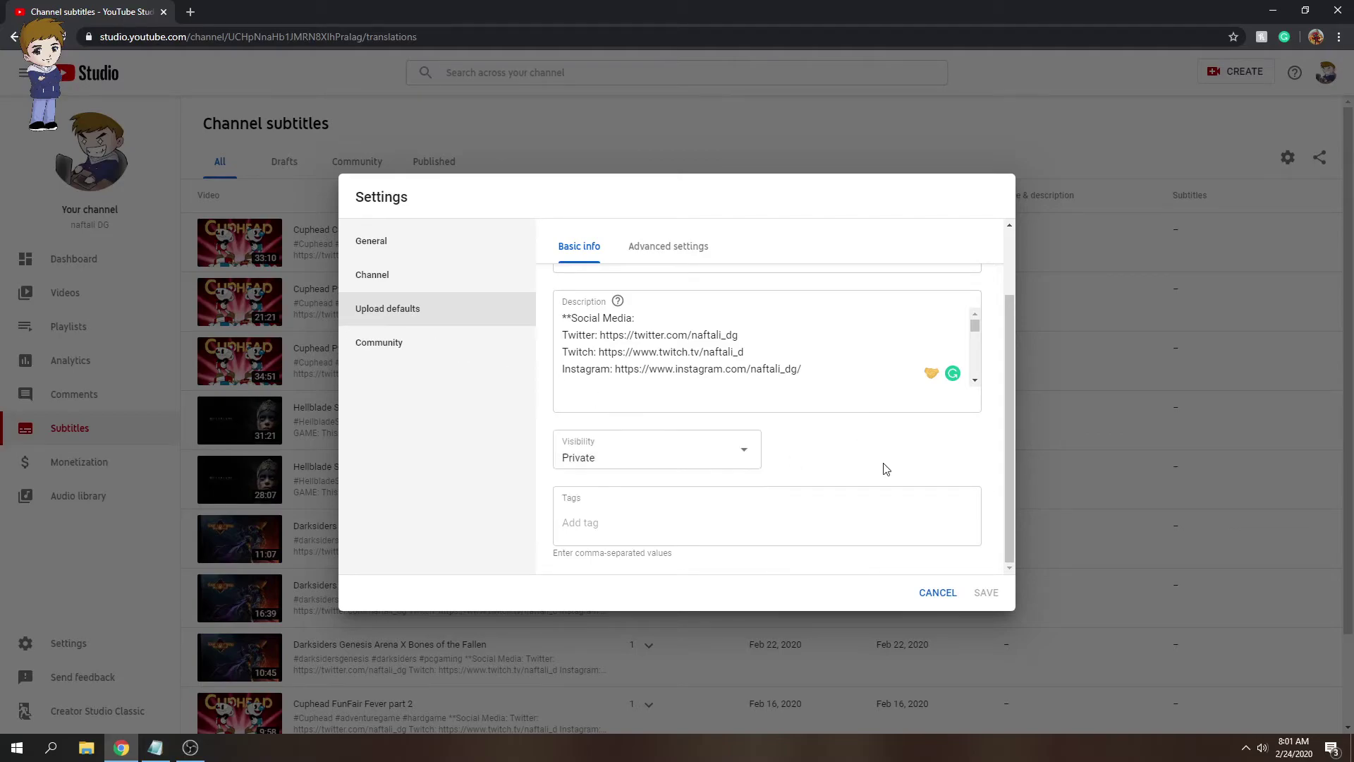
left_click(916, 593)
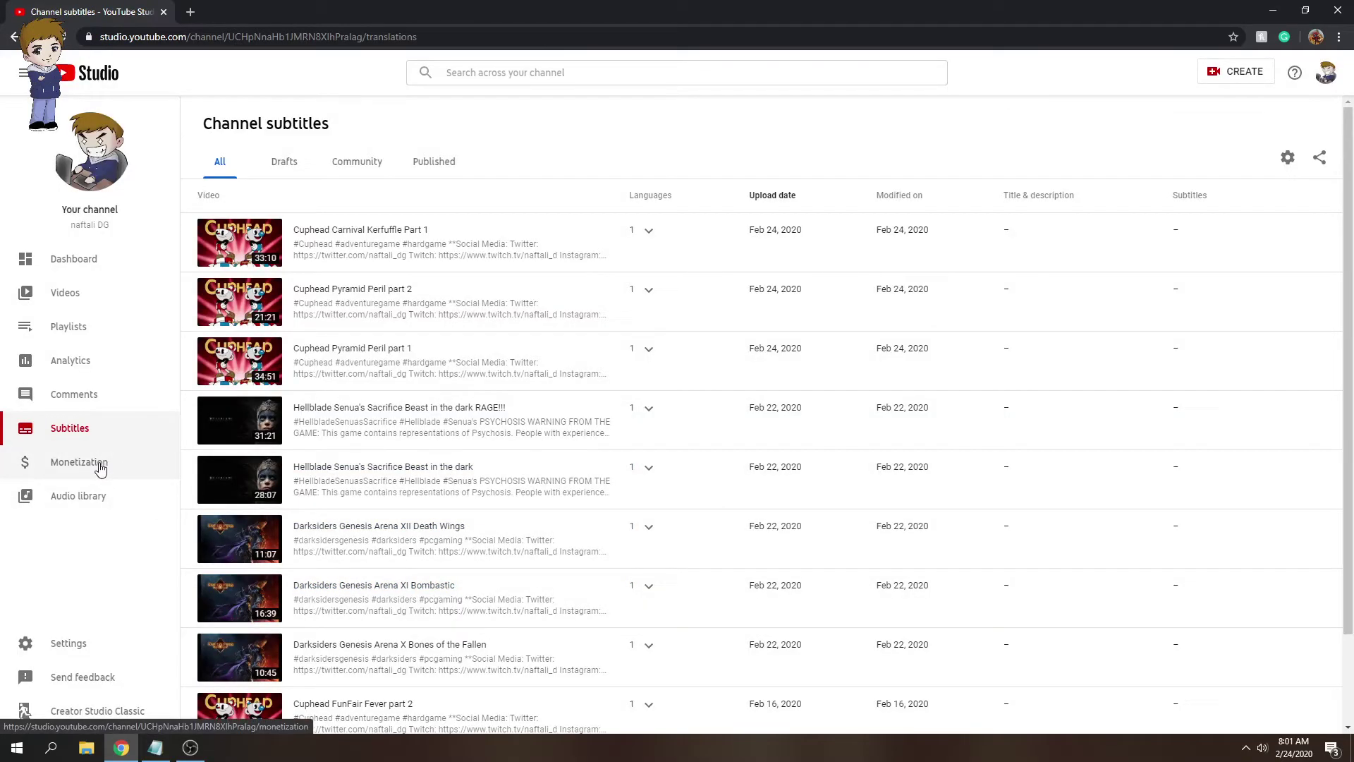
Open the Audio Library, look over its free music tracks, and return to the channel subtitles page
left_click(100, 501)
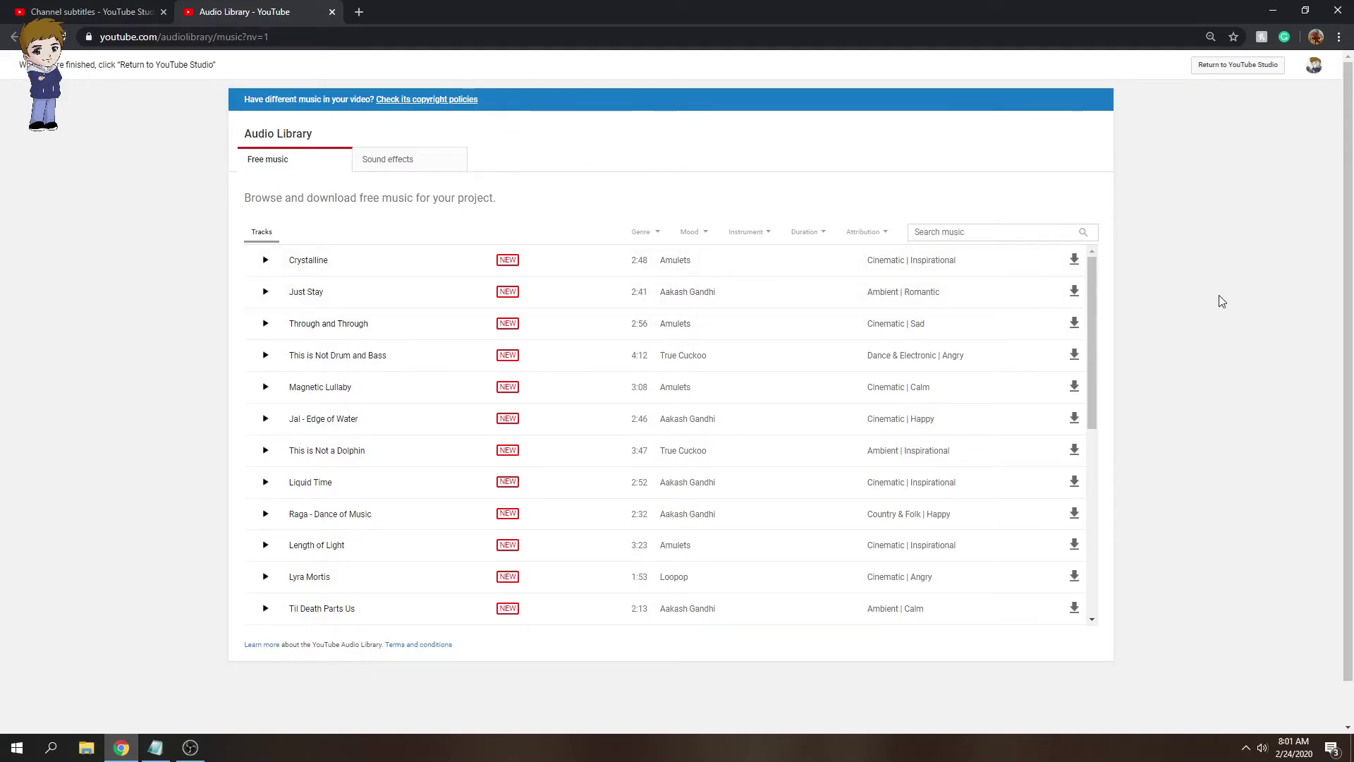
left_click(56, 12)
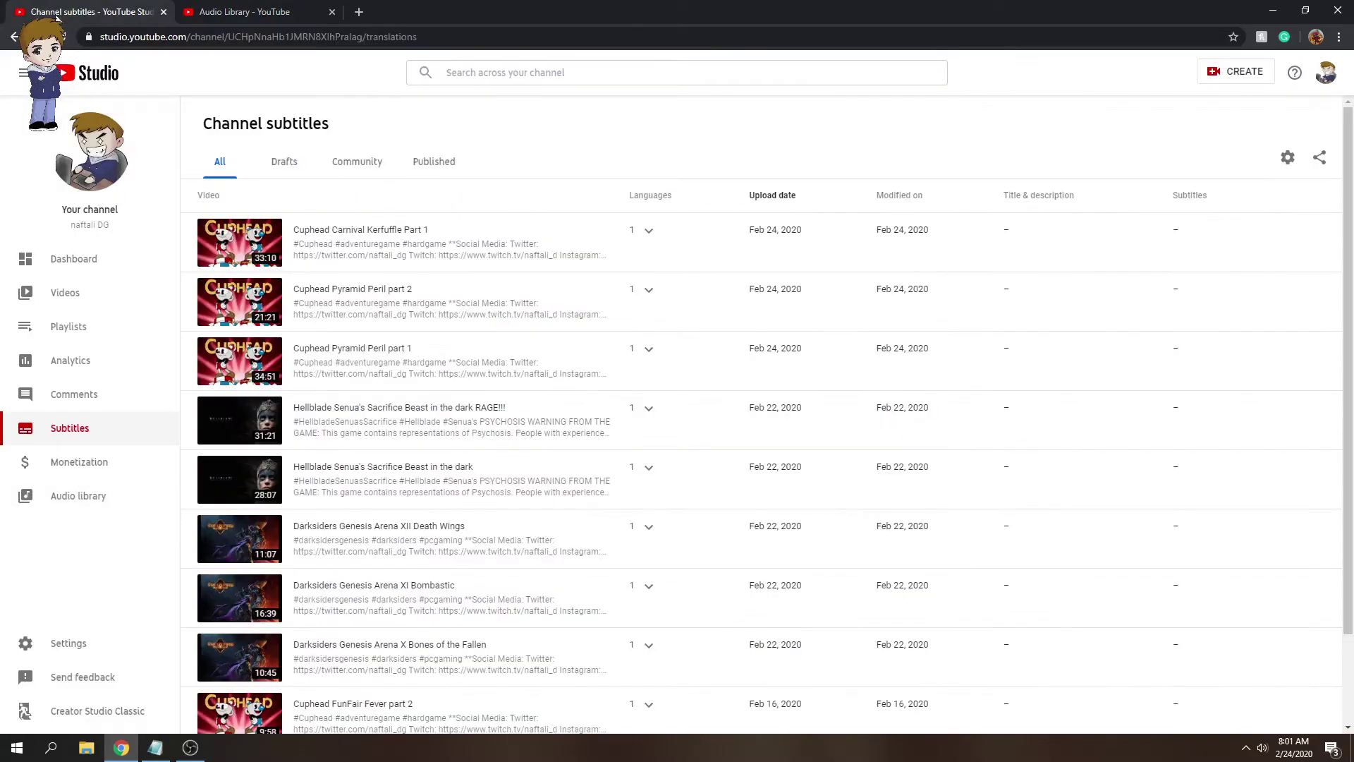
From the channel videos page, search for "alloy" and open the details of the HyperX Alloy Origins Core TKL Unboxing video
left_click(56, 304)
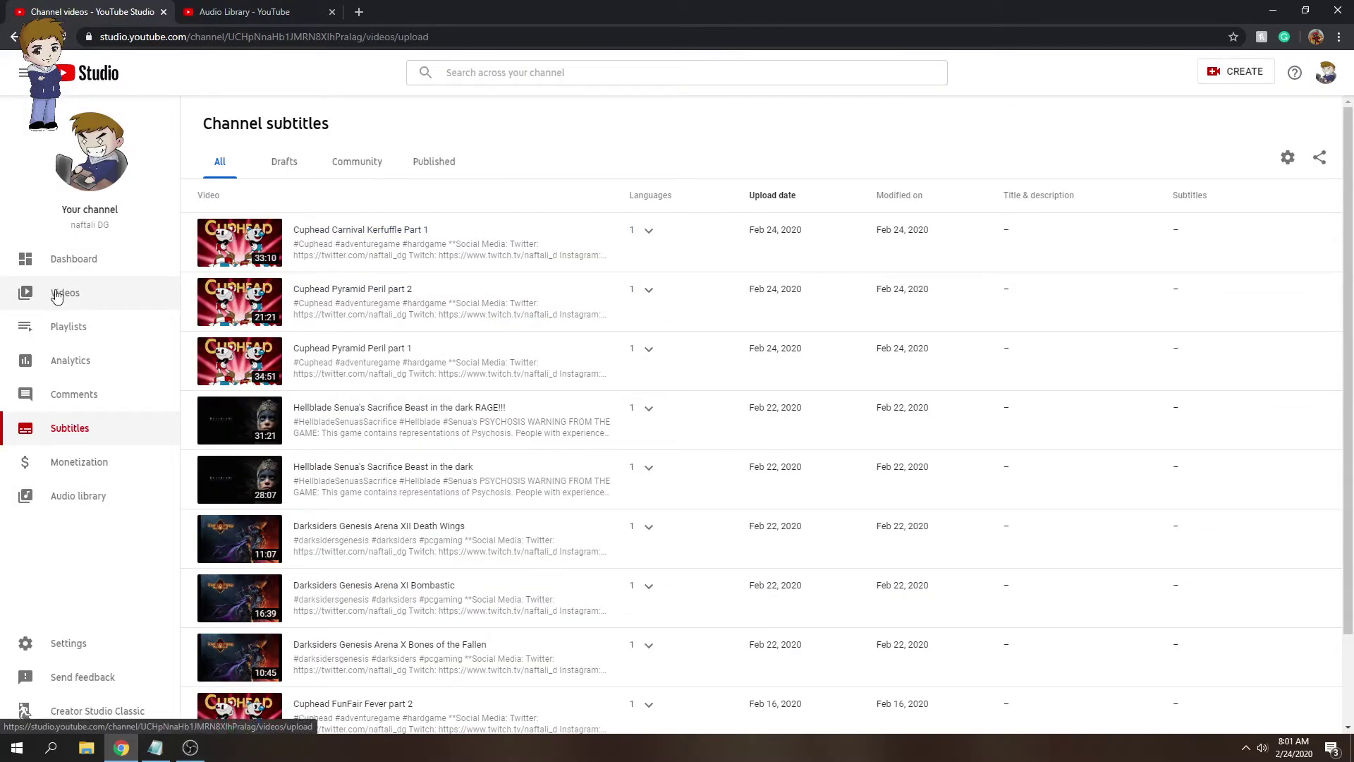
left_click(519, 70)
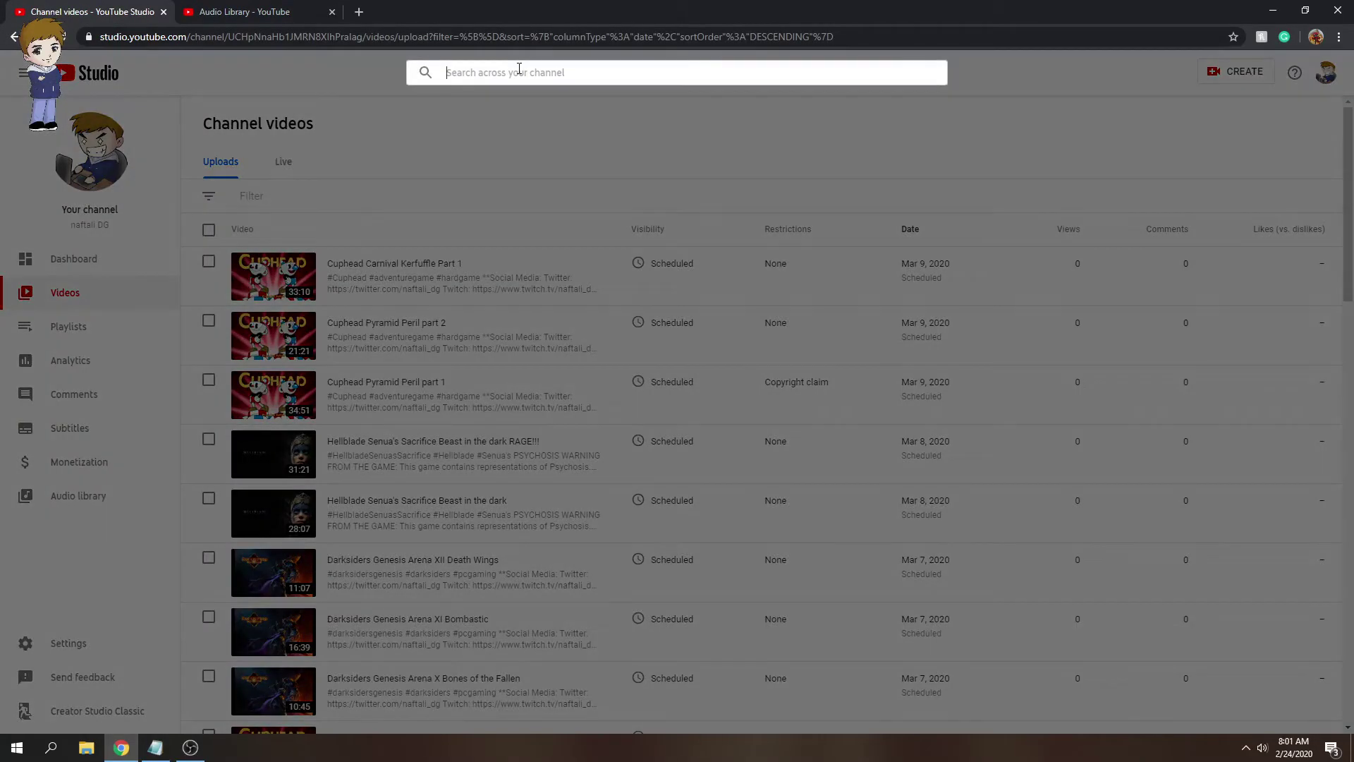
type("alloy")
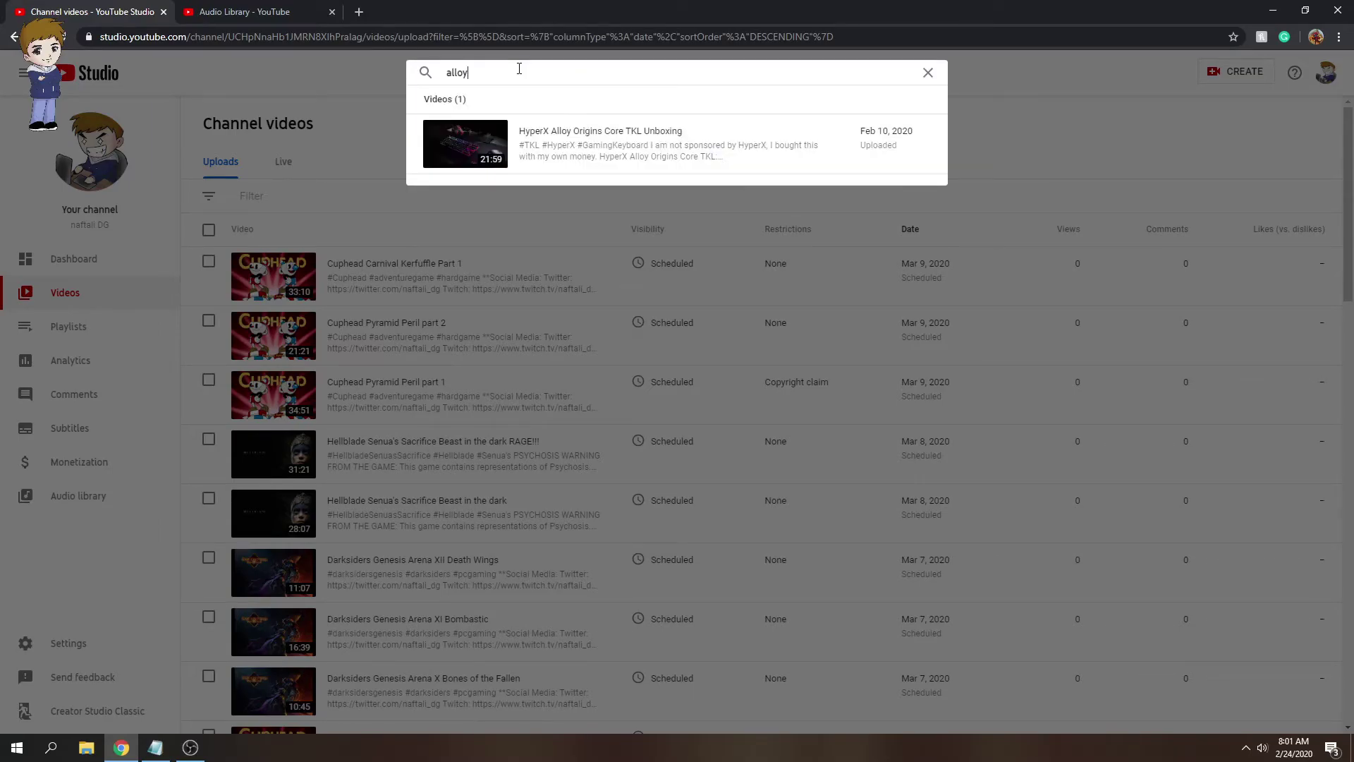
mouse_move(519, 138)
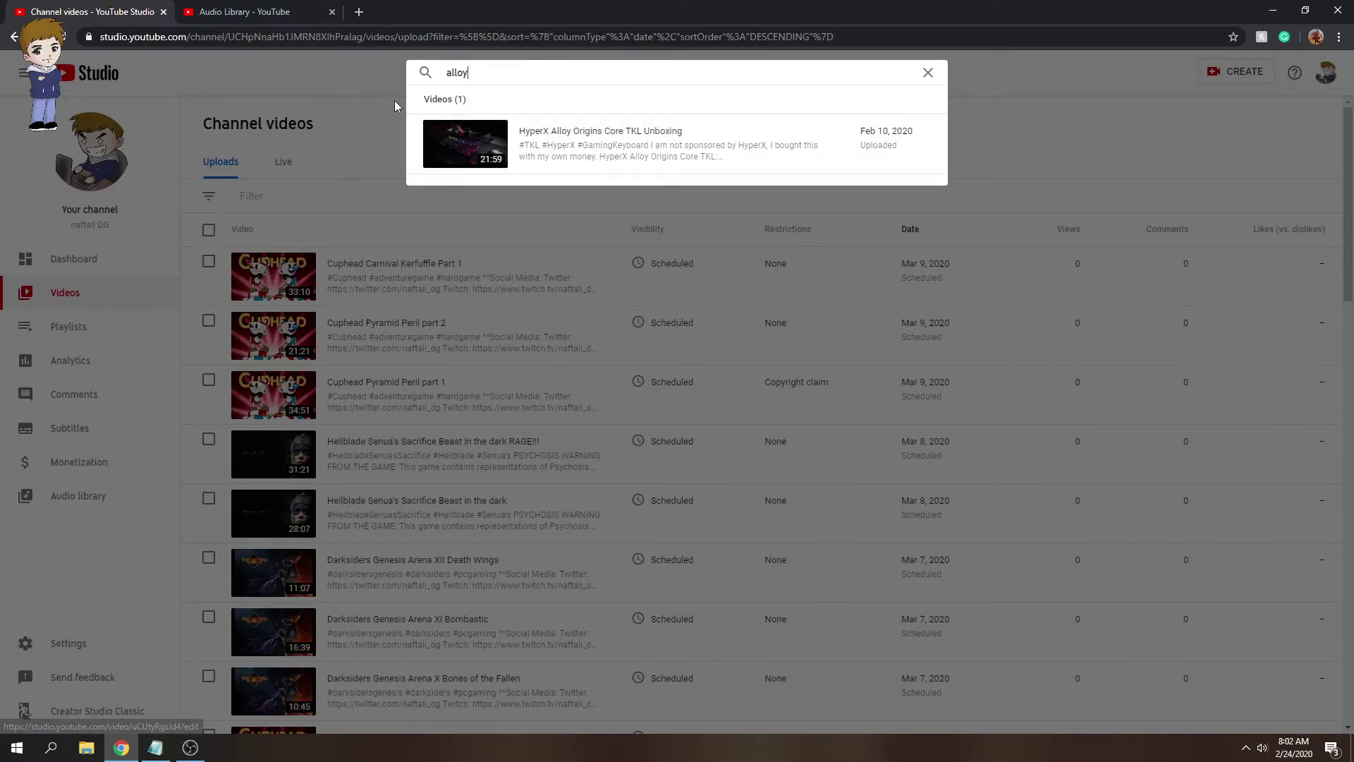
mouse_move(897, 136)
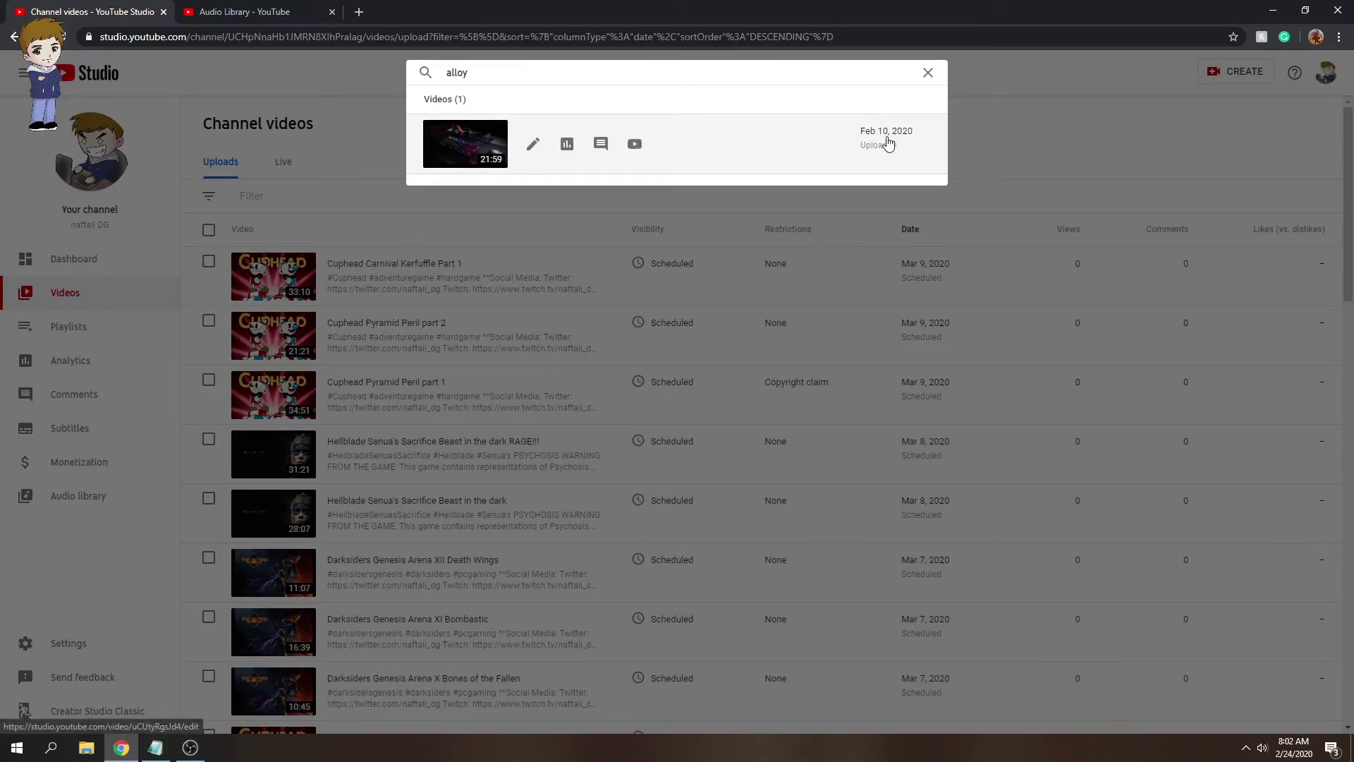
left_click(466, 131)
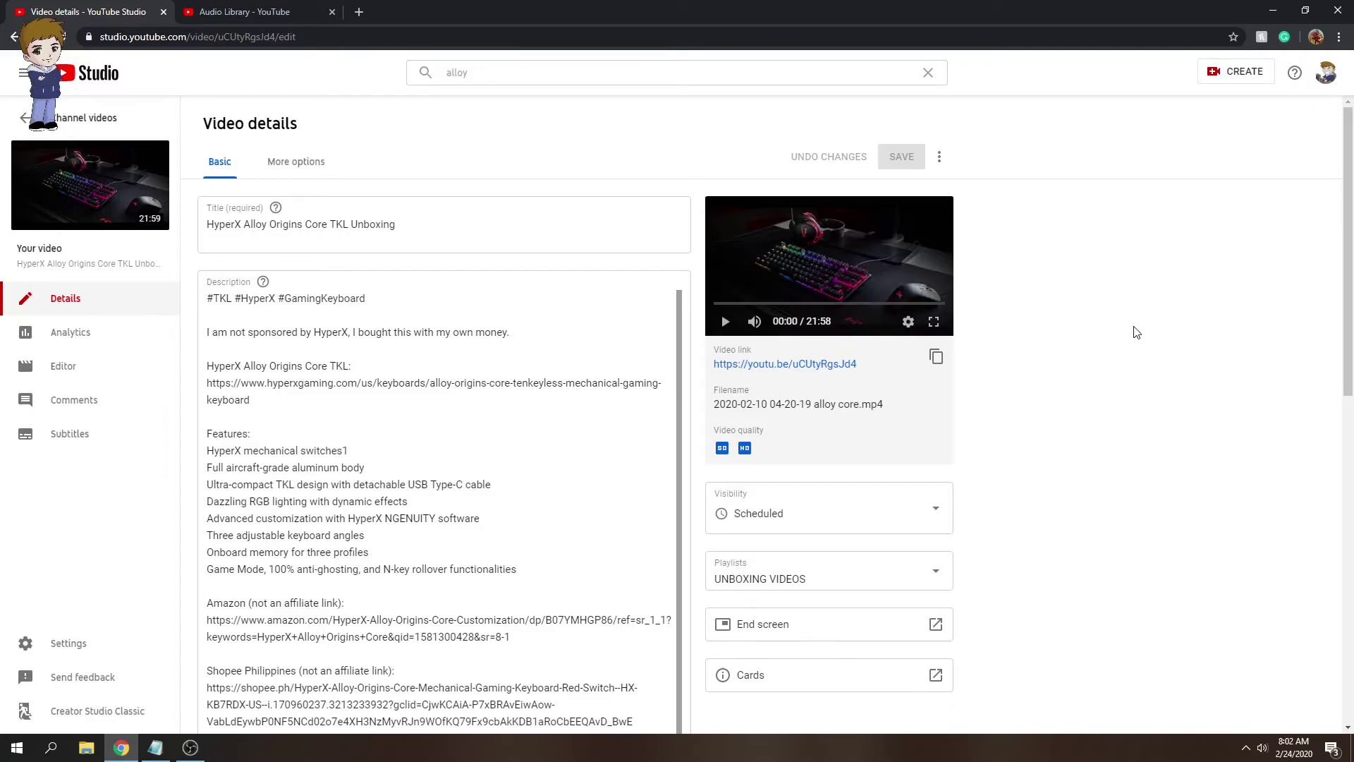
Play the unboxing video's preview and skip through it to about the 15-minute mark
left_click(724, 322)
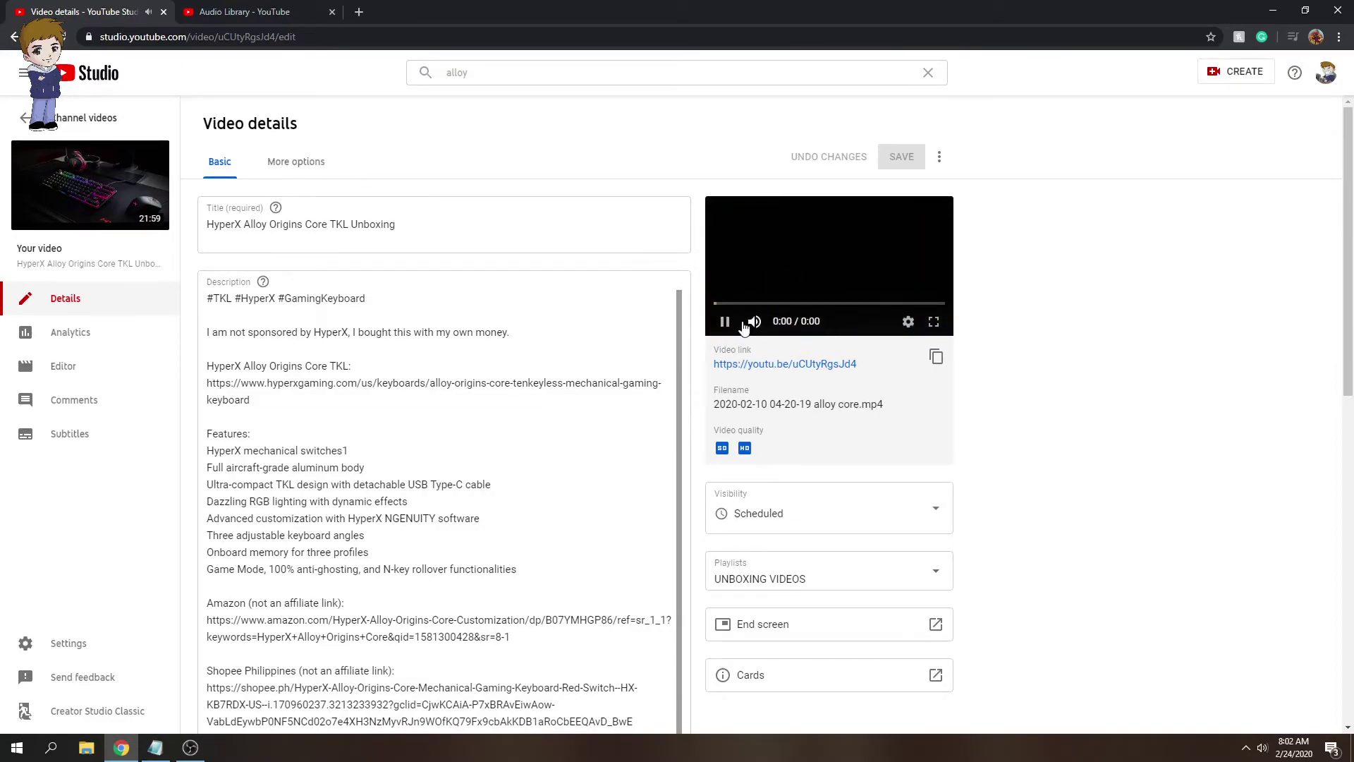
left_click(786, 321)
left_click(817, 302)
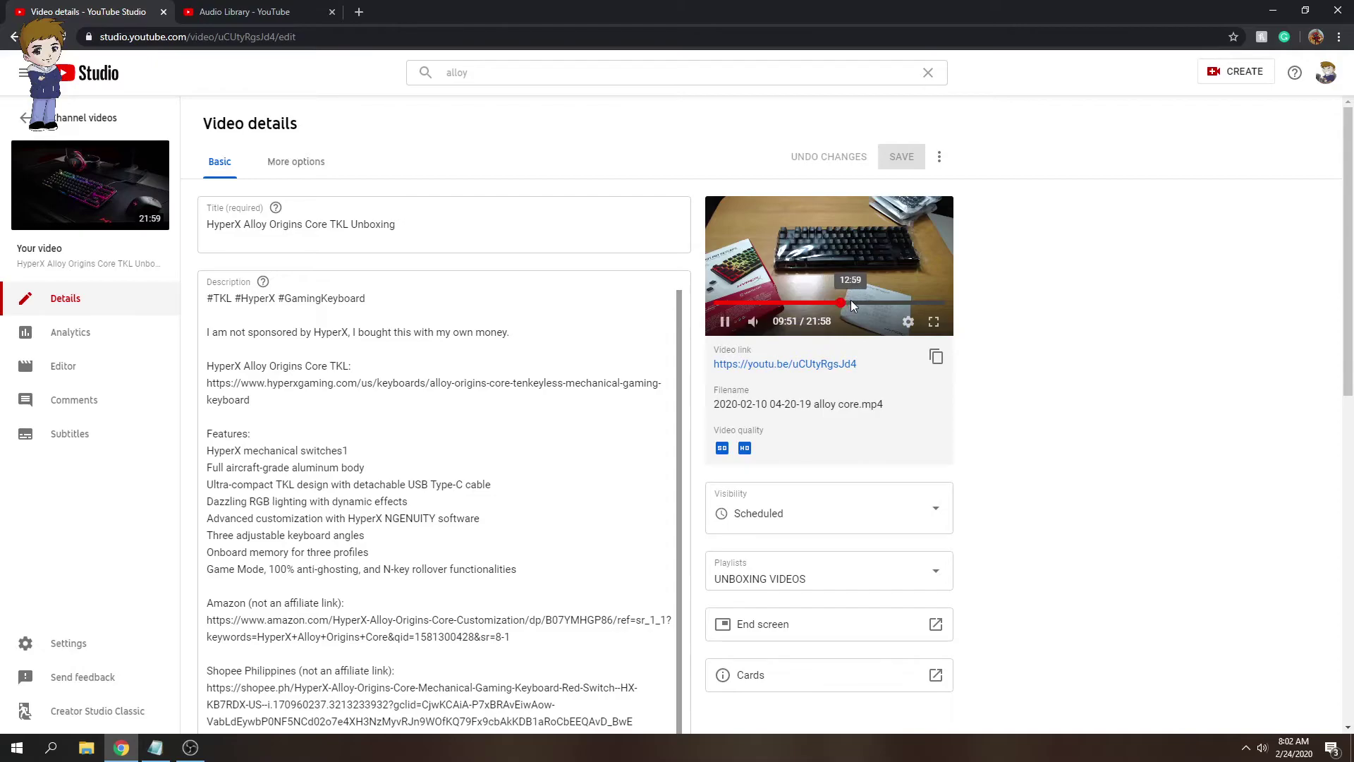
left_click(850, 302)
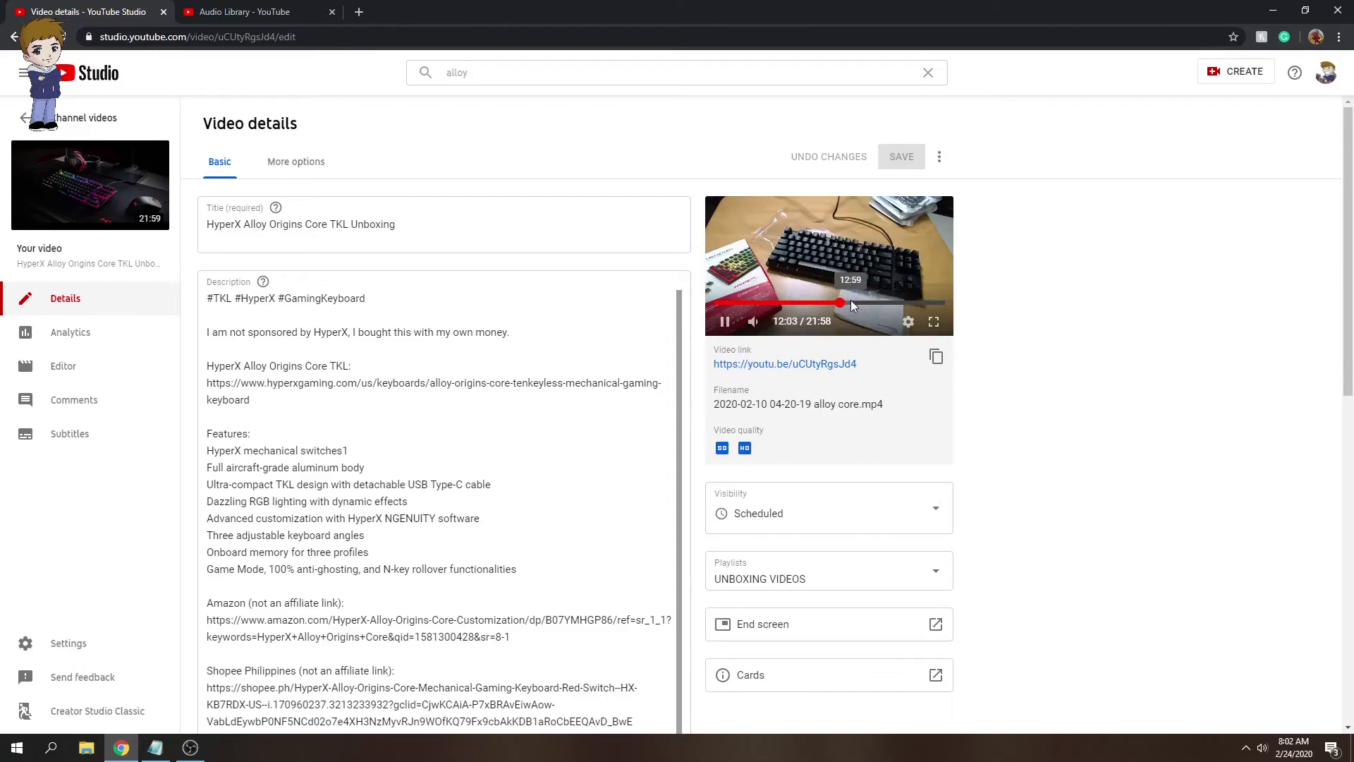
left_click(886, 302)
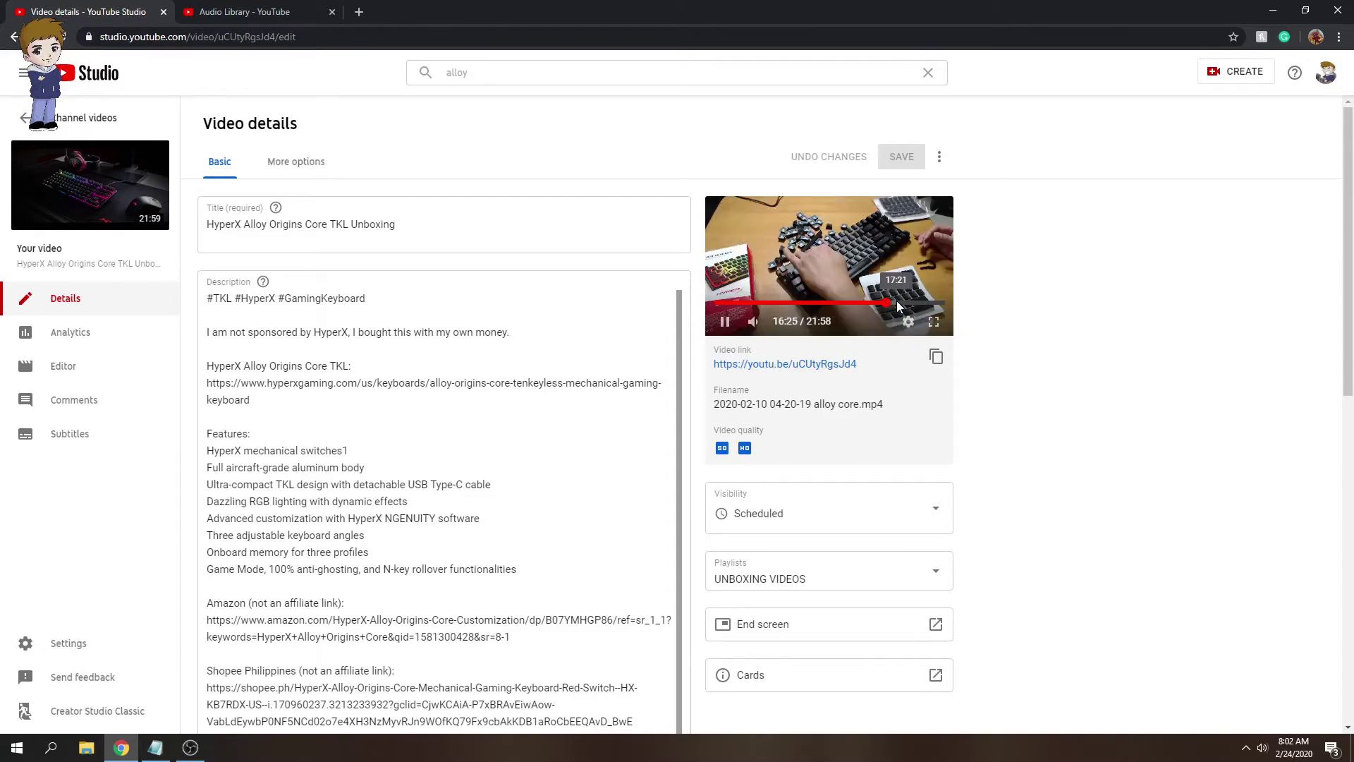
left_click(872, 302)
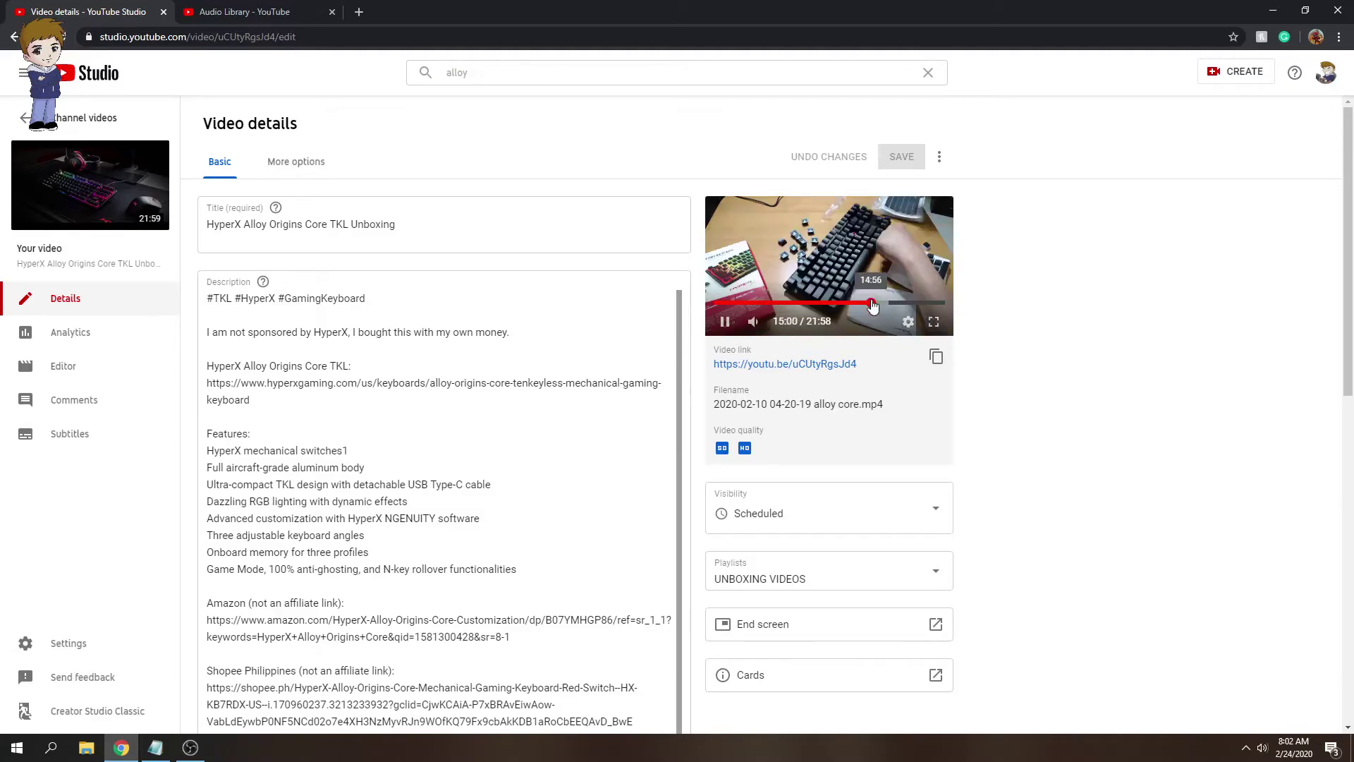
Try the preview's sound and pause controls, view it in full screen, pause it, and return to the video details
left_click(752, 322)
left_click(754, 322)
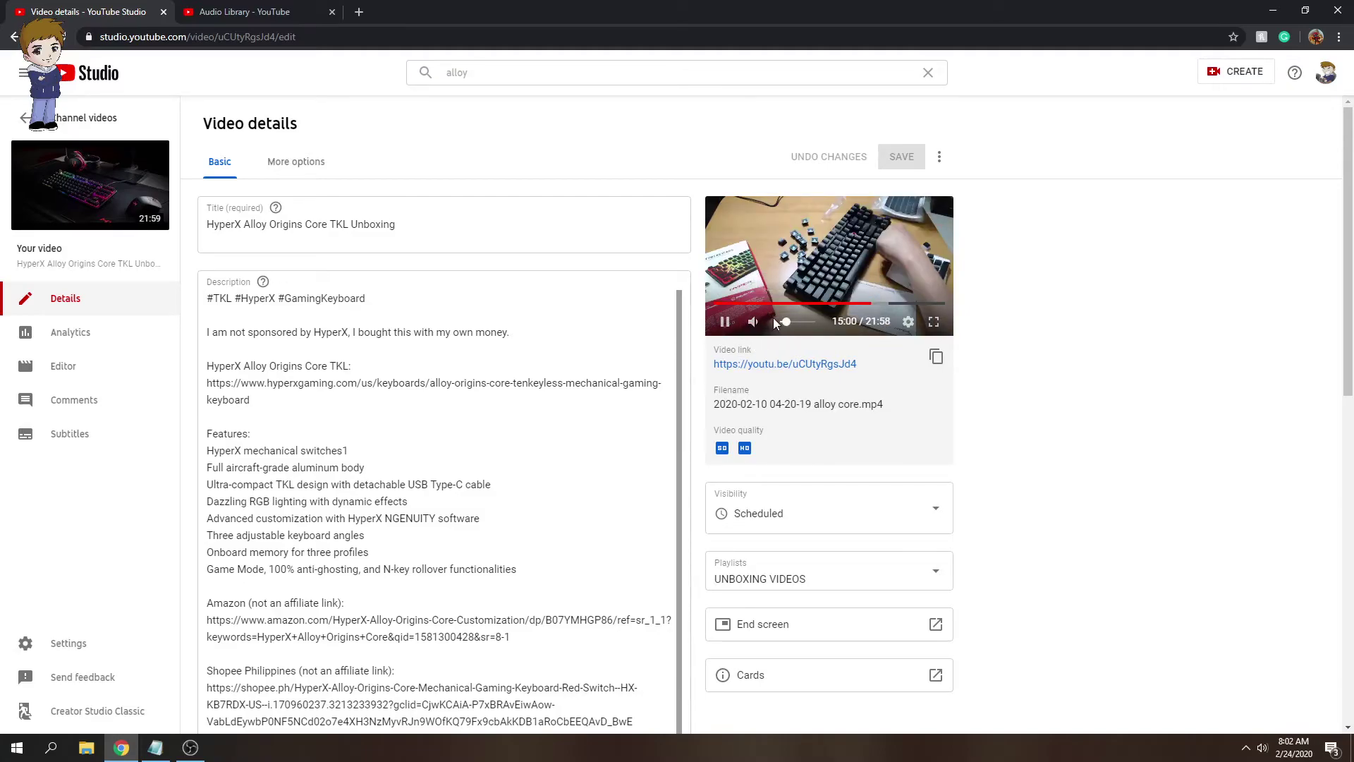
left_click(722, 325)
left_click(723, 324)
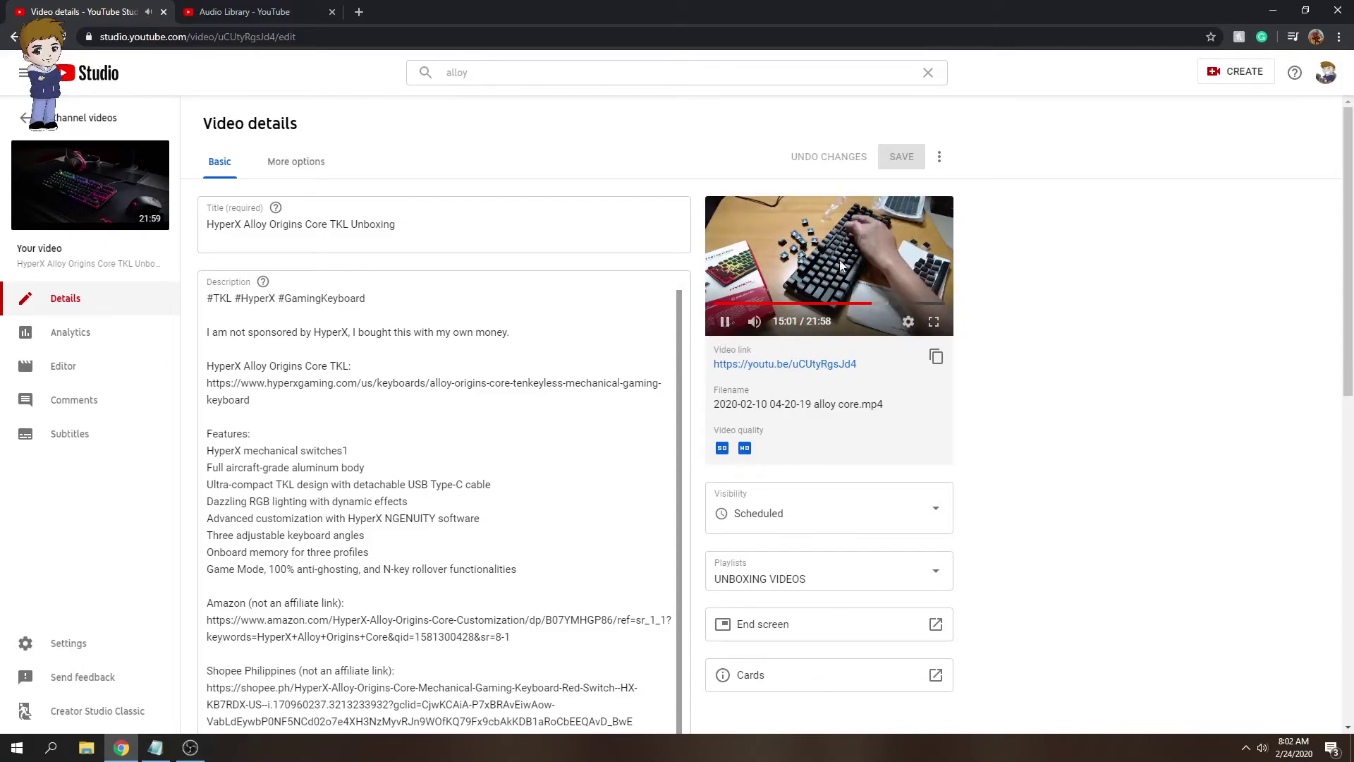
left_click(933, 321)
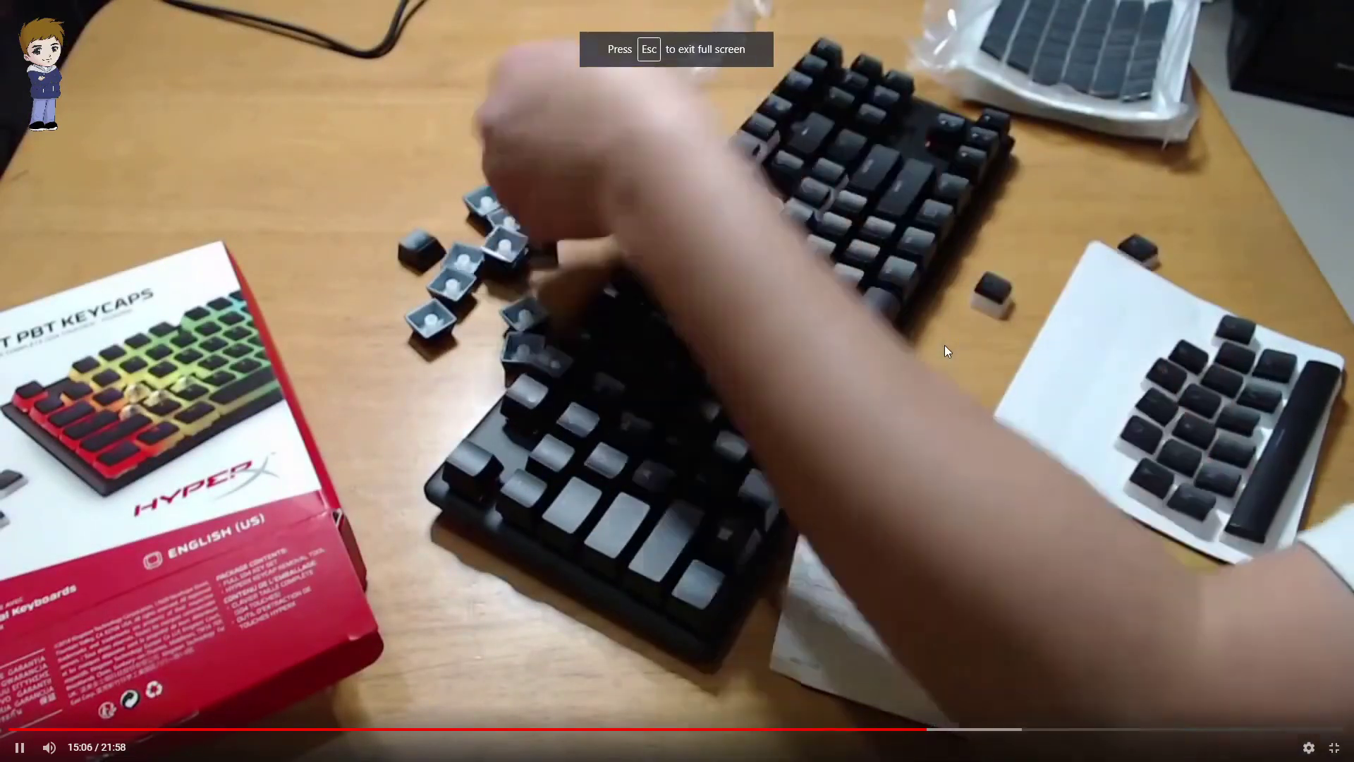
left_click(945, 351)
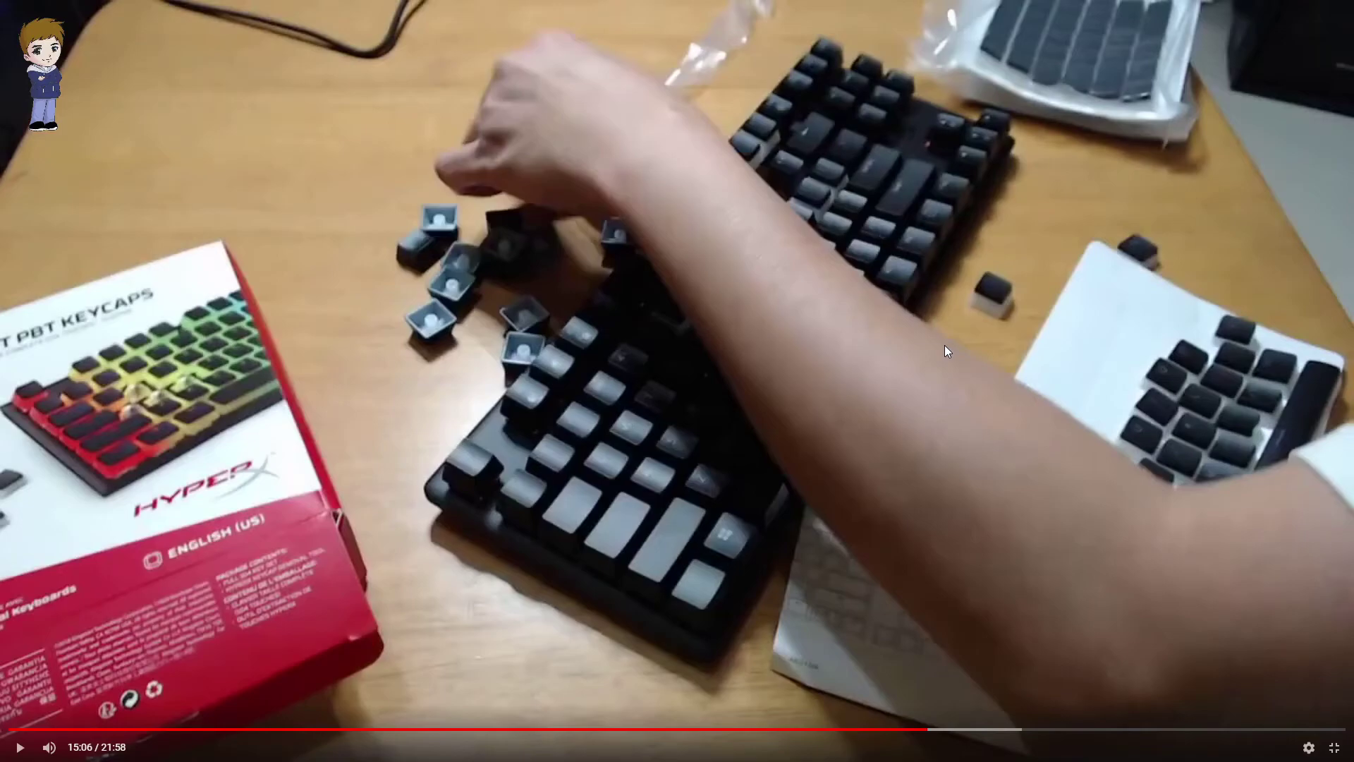
key("Escape")
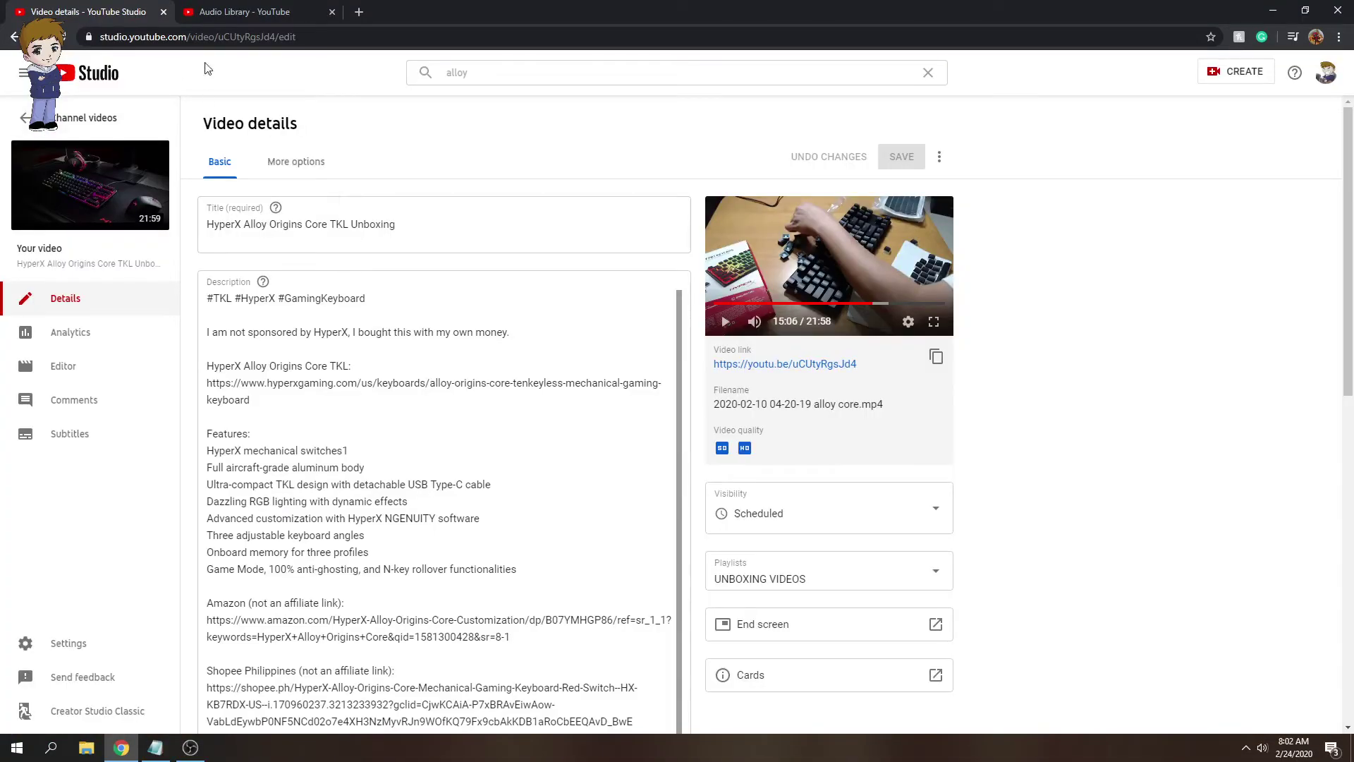
Browse the Audio Library's list of free music tracks and return to its beginning
key("ctrl+Tab")
scroll(810, 388, "down", 5)
scroll(797, 398, "down", 10)
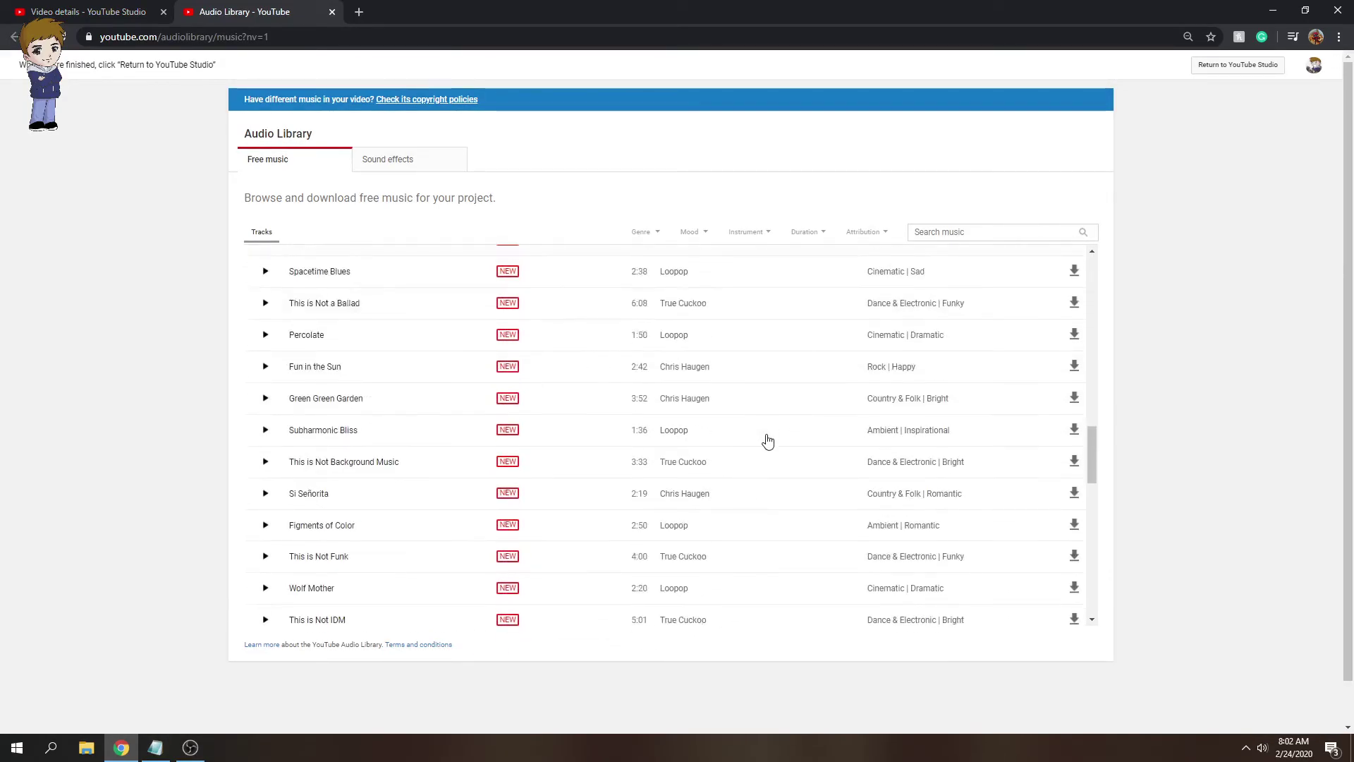
scroll(757, 462, "up", 15)
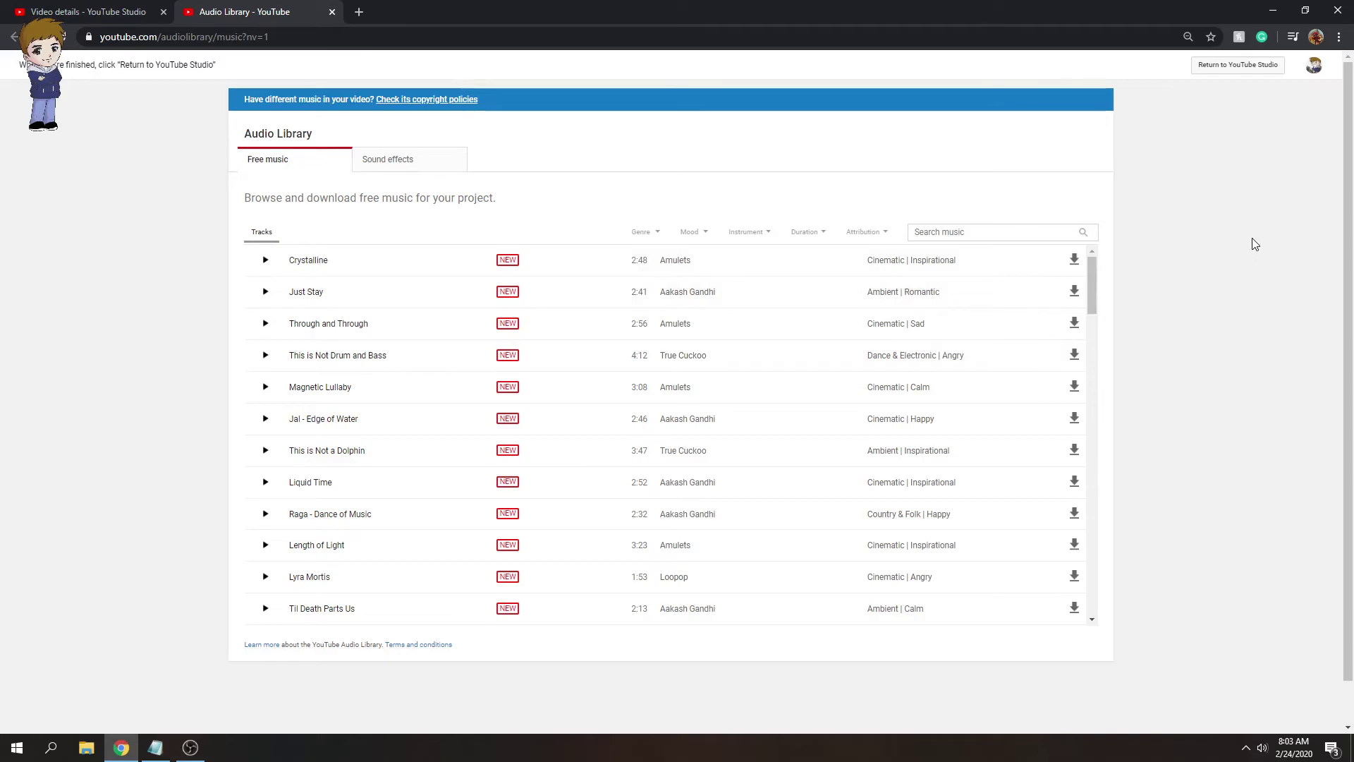
Play a few more seconds of the unboxing preview, glance at the Audio Library meanwhile, and pause the preview
left_click(106, 12)
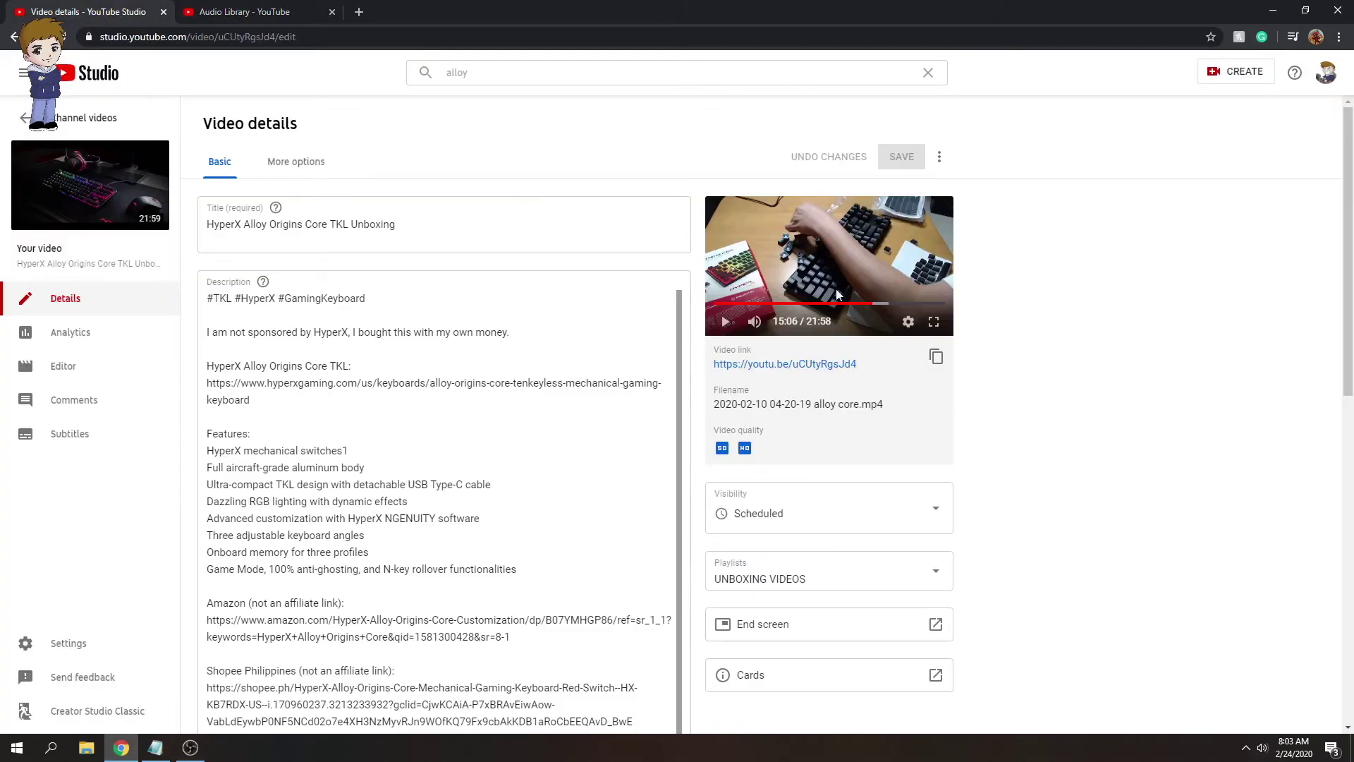
left_click(280, 12)
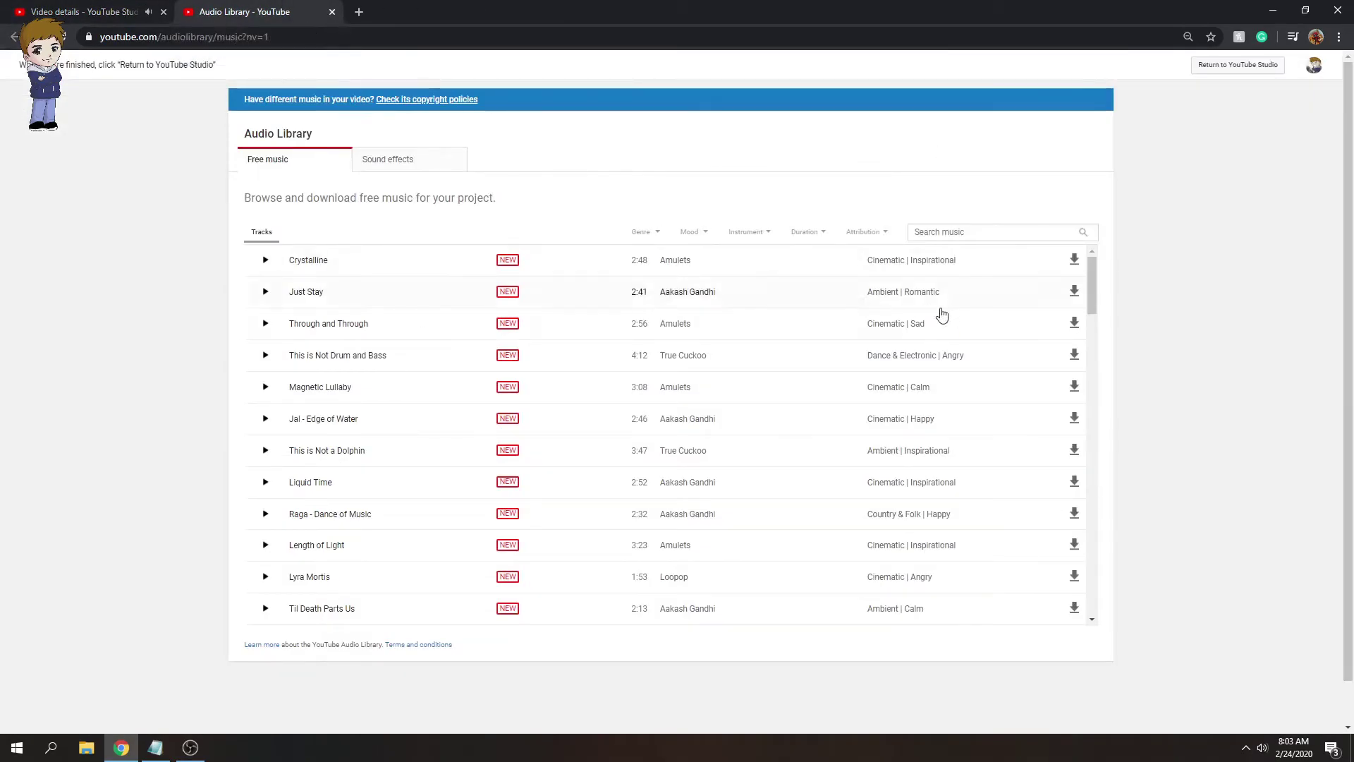
left_click(105, 12)
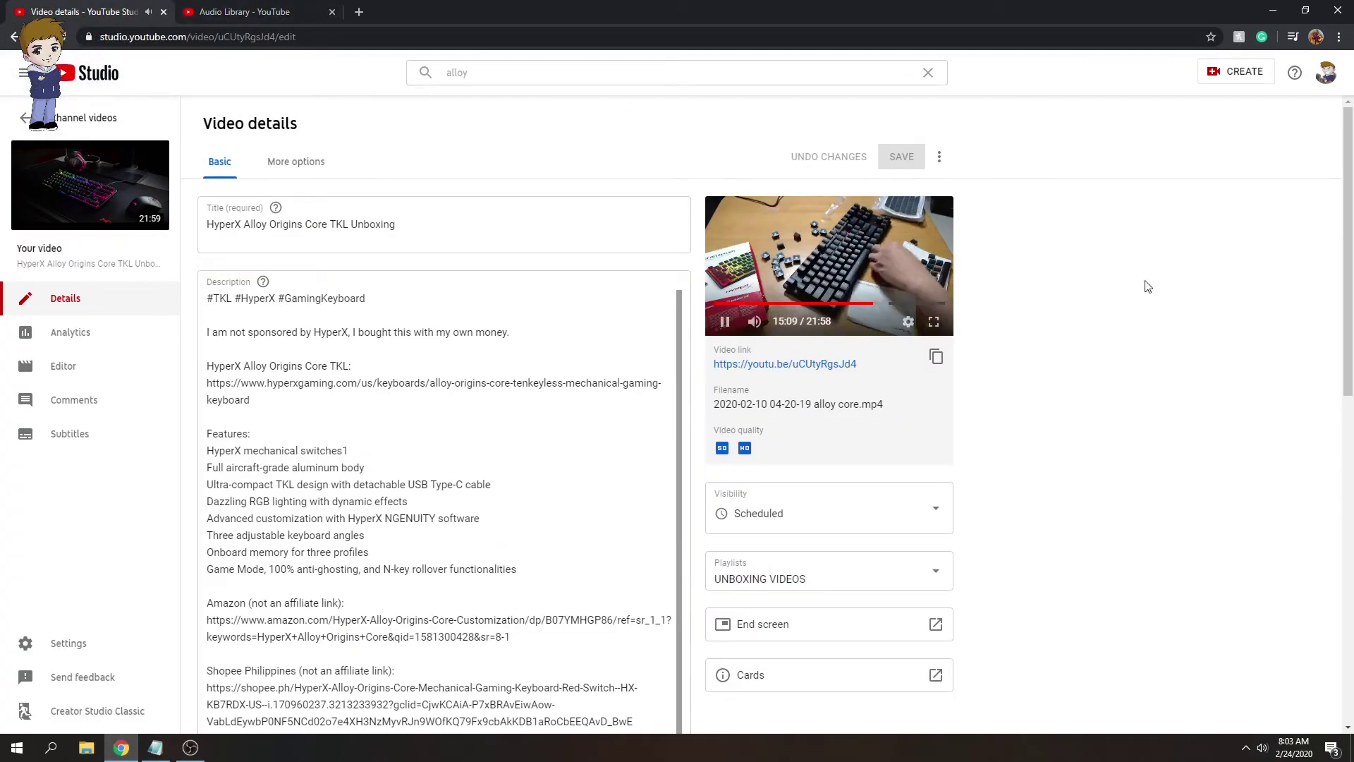
left_click(831, 271)
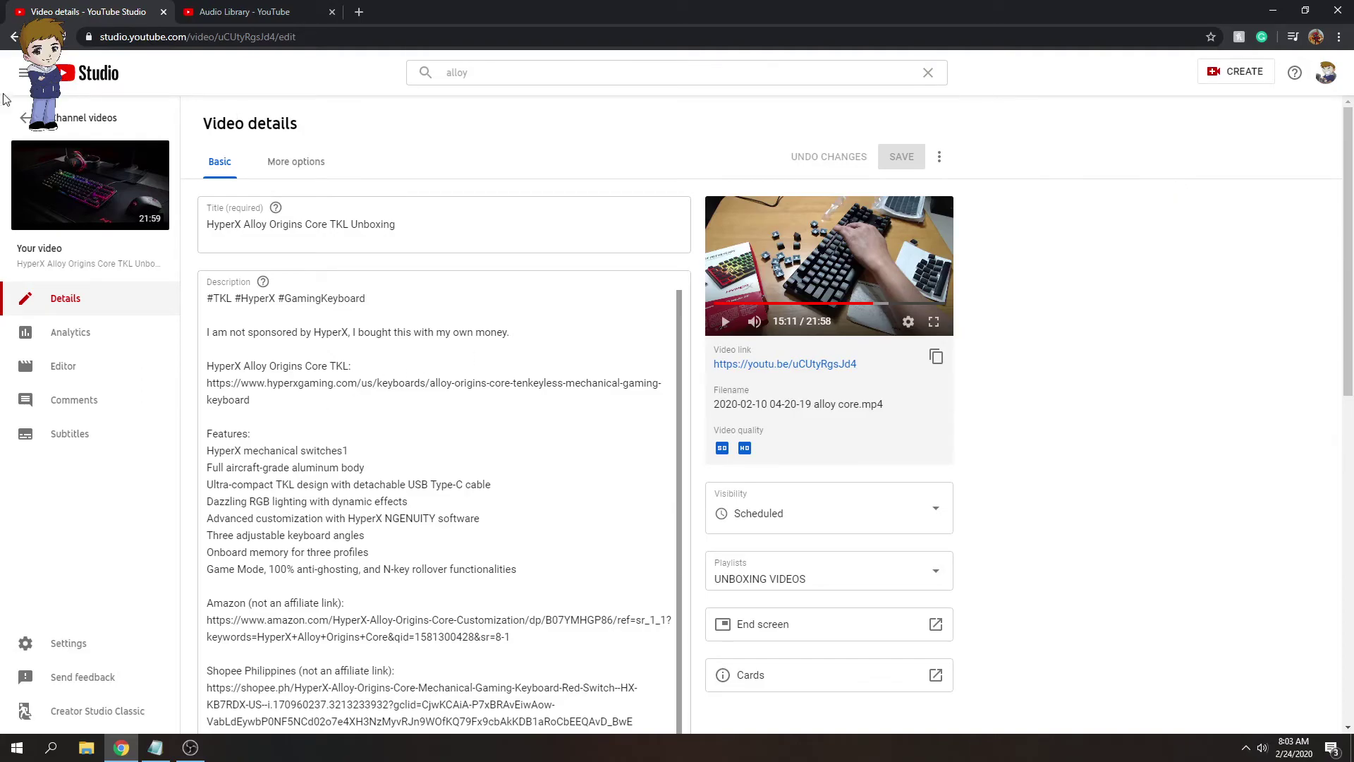
Return to the channel videos list and examine the Restrictions column for videos with copyright claims
left_click(29, 120)
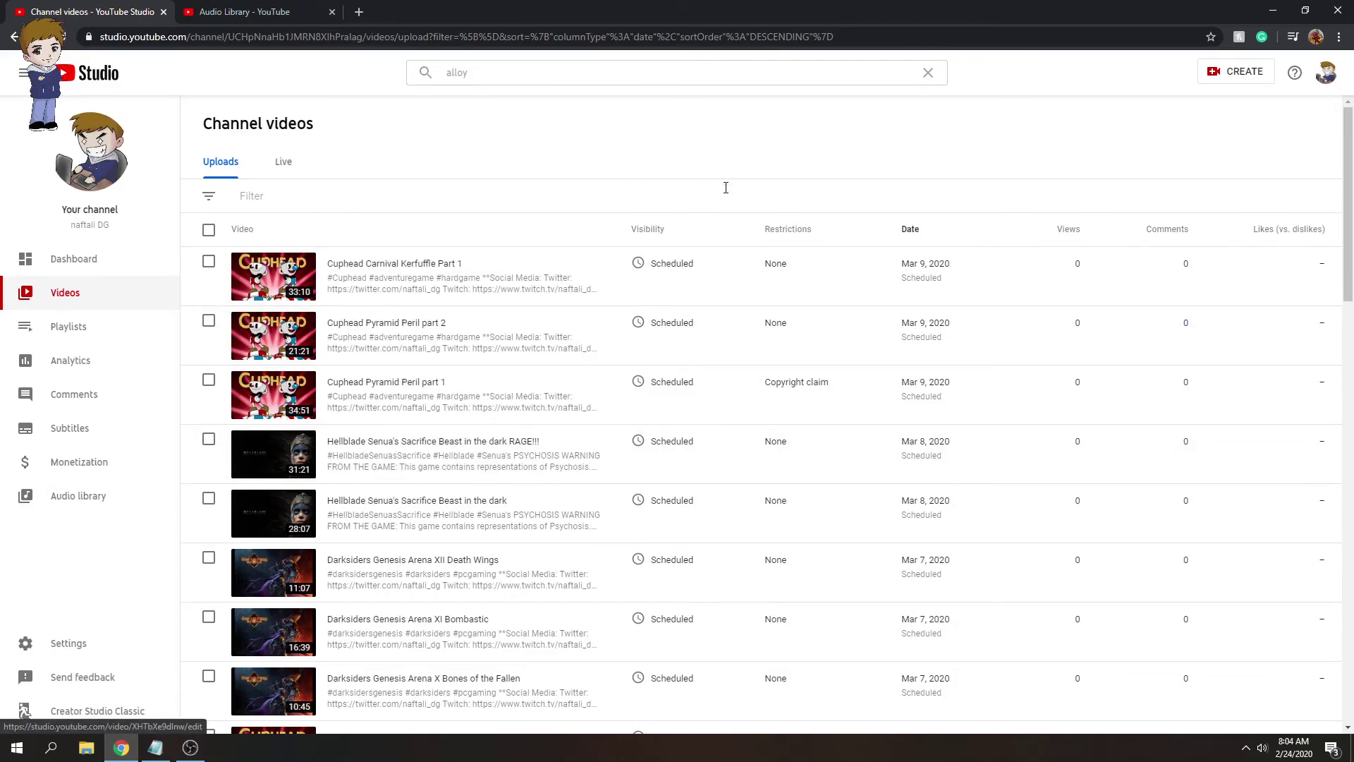
mouse_move(797, 385)
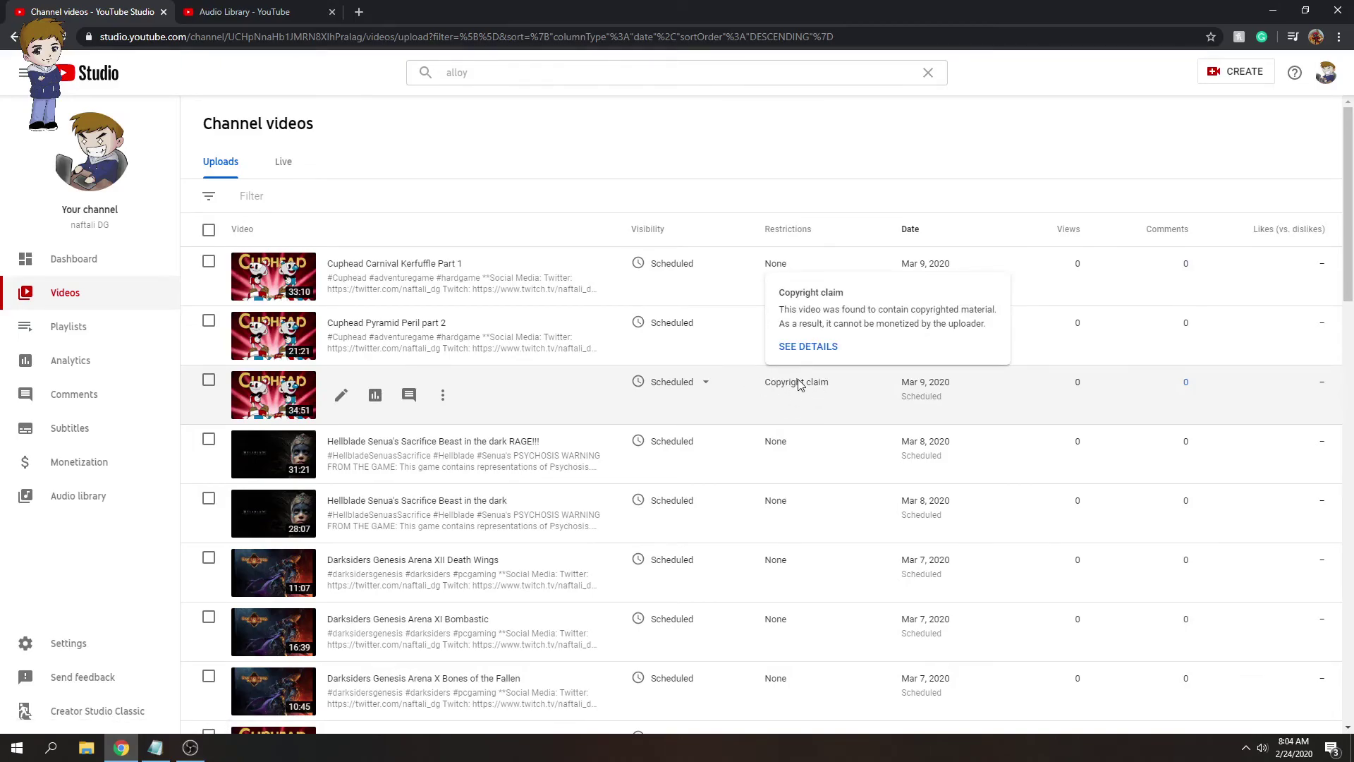
scroll(799, 384, "down", 5)
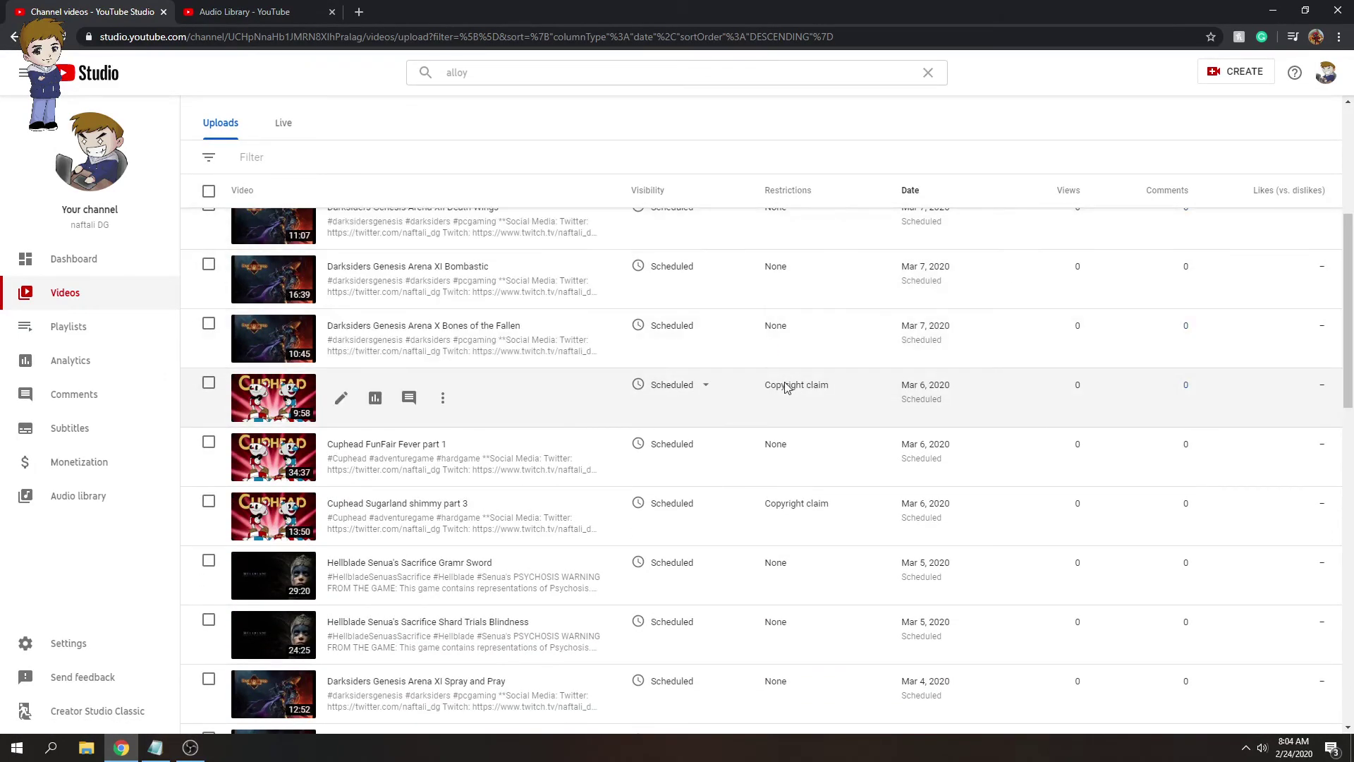
scroll(836, 504, "up", 5)
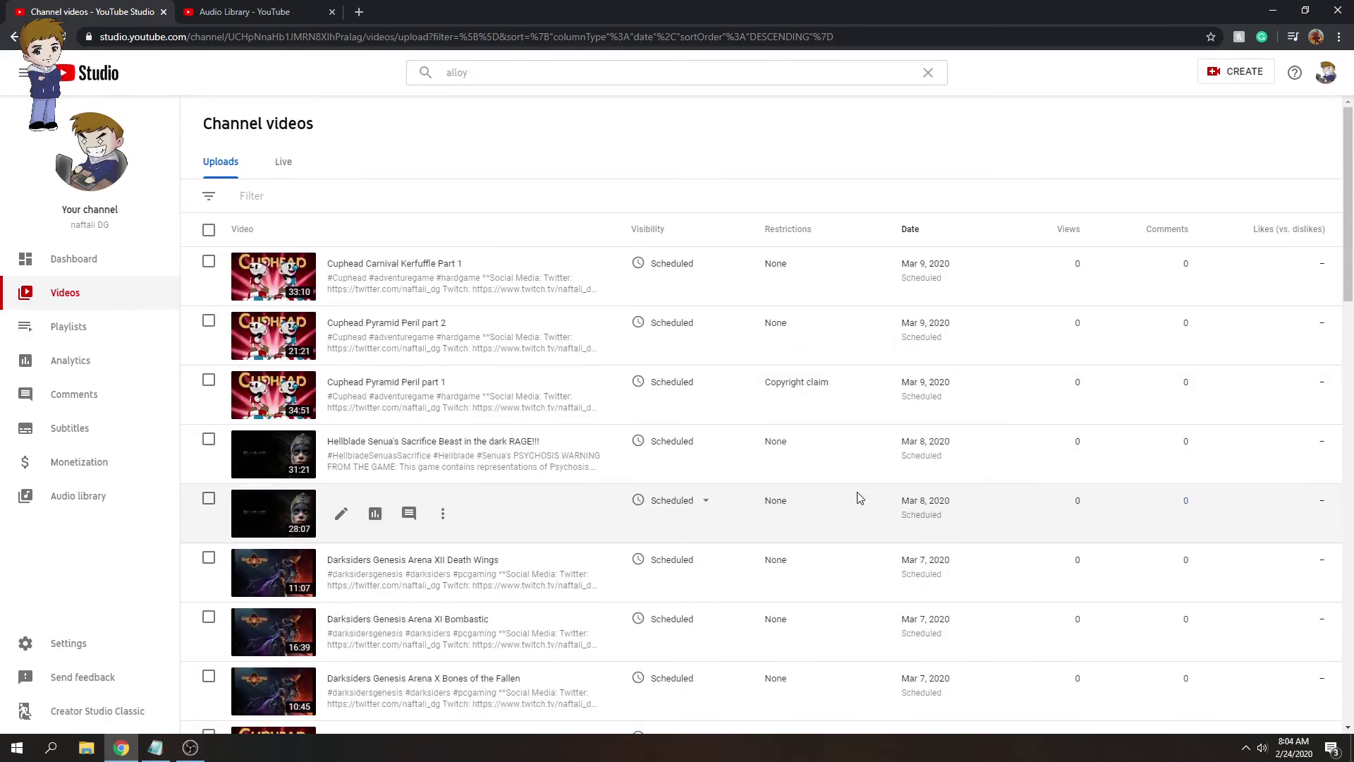
scroll(806, 420, "down", 7)
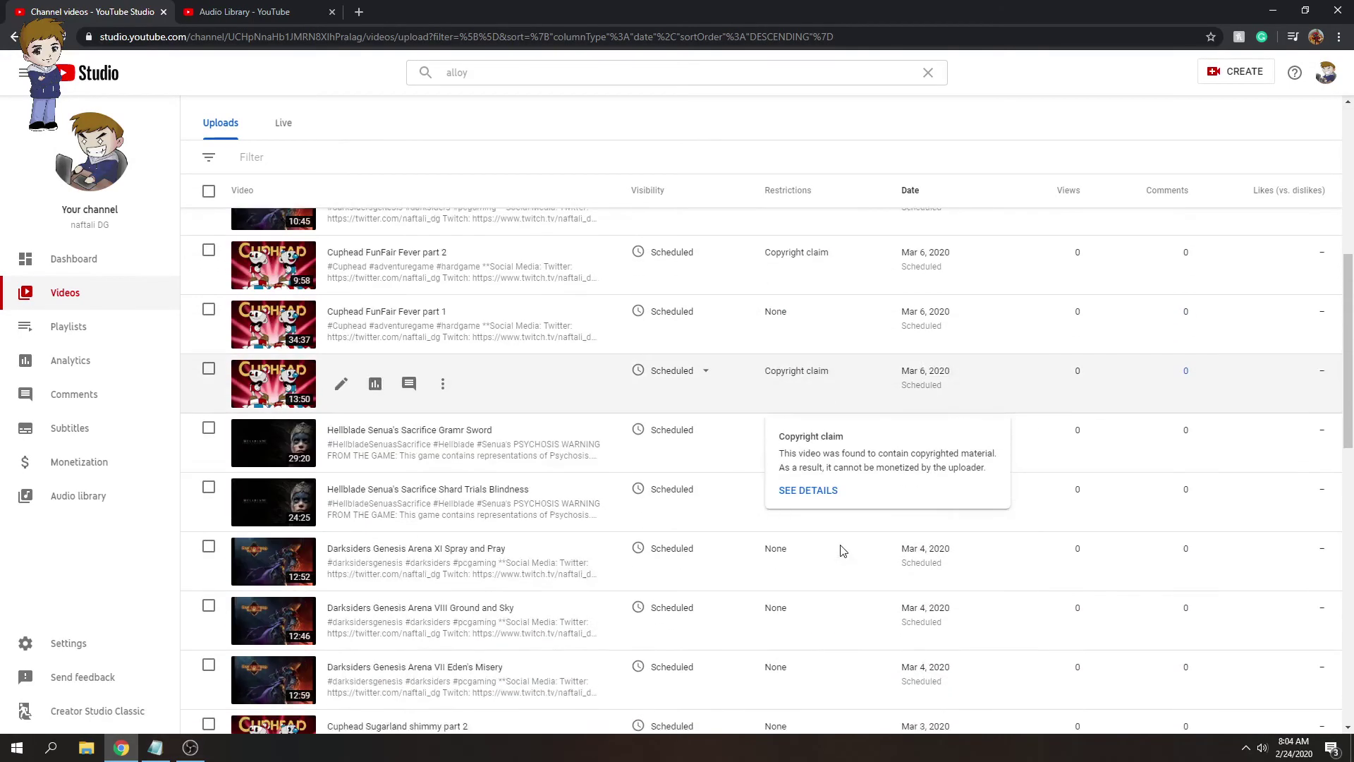
scroll(842, 551, "down", 10)
scroll(842, 407, "down", 3)
scroll(867, 385, "up", 13)
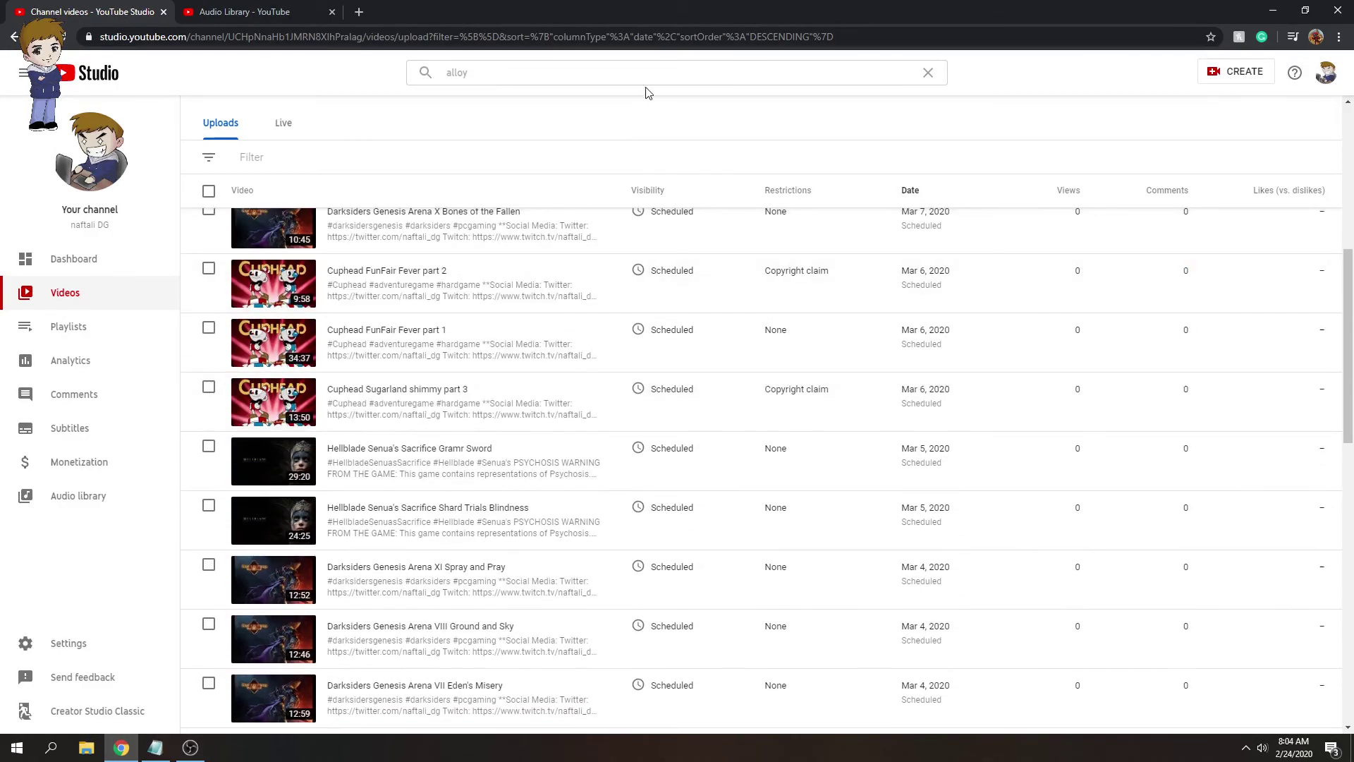
Search across the channel for "batman", look over the matching videos, and clear and close the search
left_click(734, 79)
left_click(926, 74)
type("batman")
key("Return")
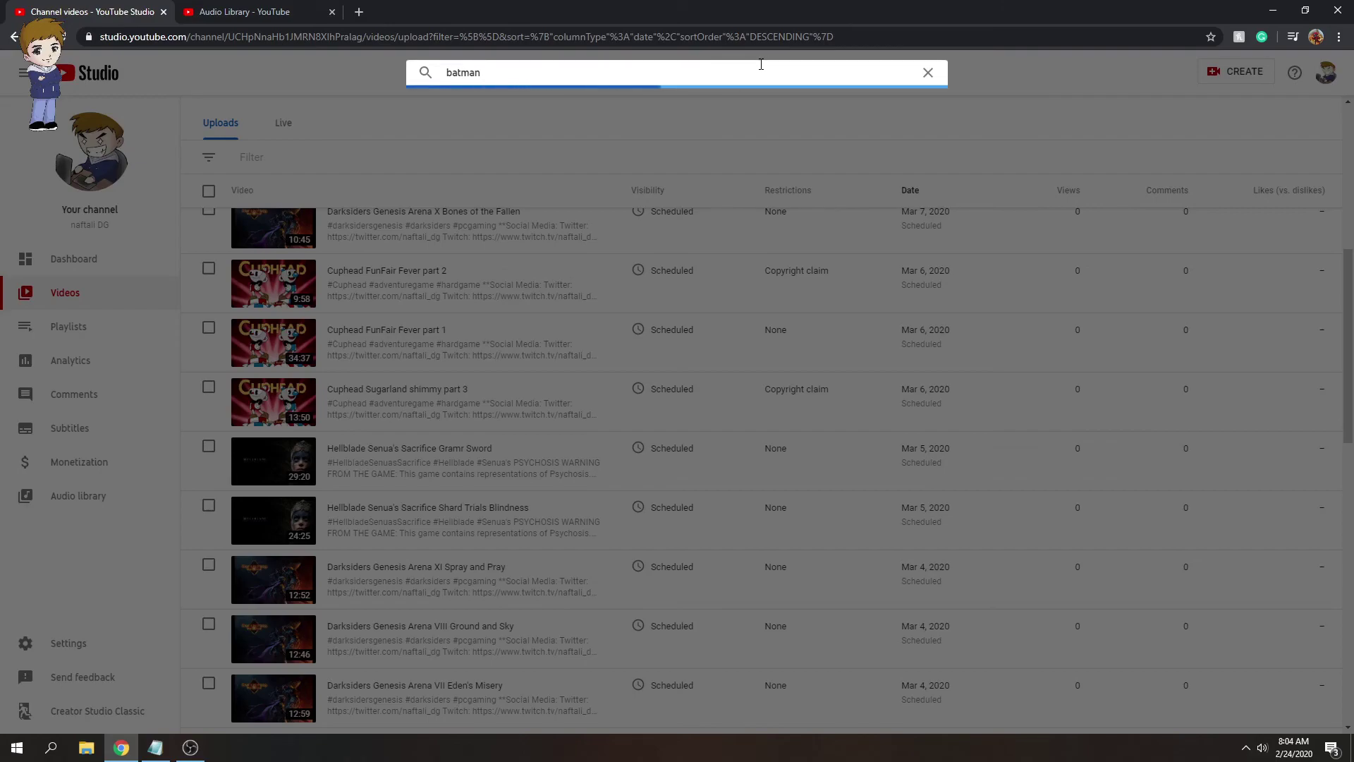
mouse_move(641, 333)
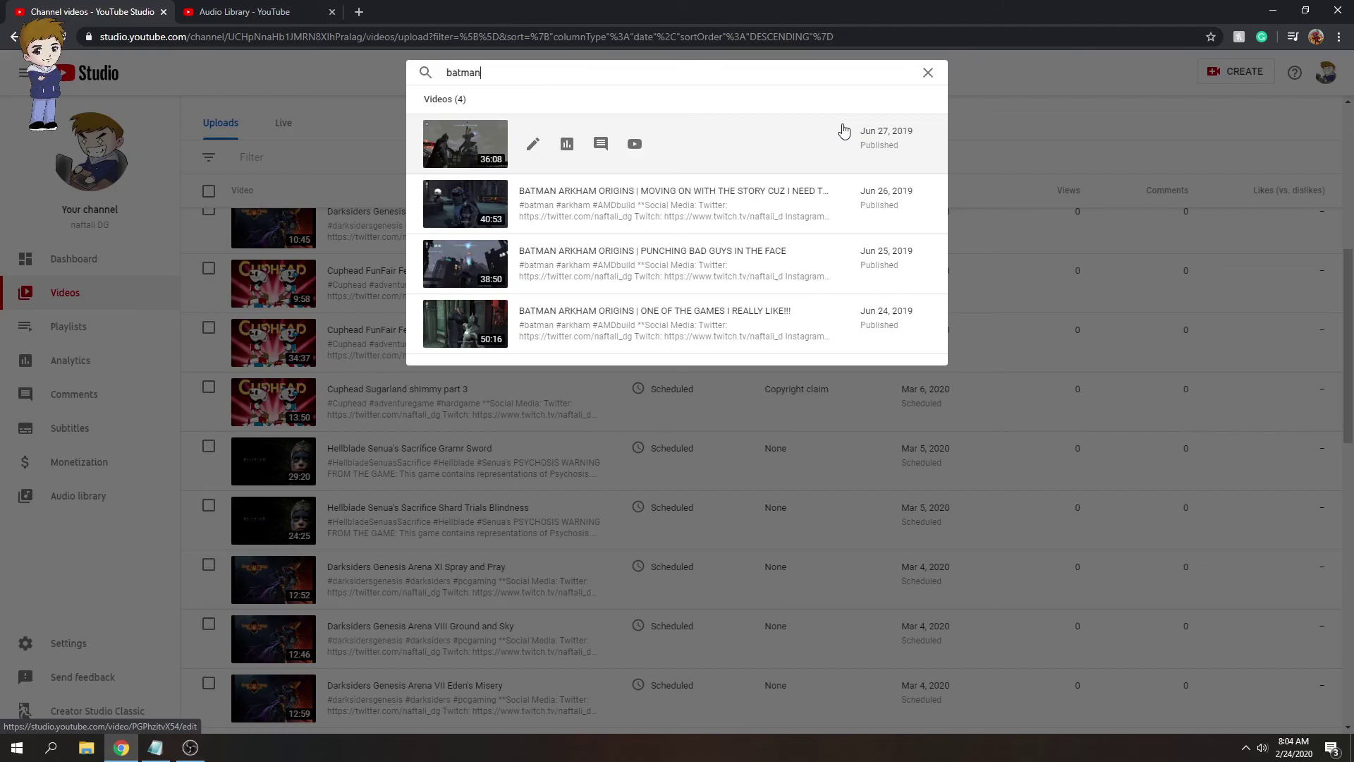
key("ctrl+a")
key("BackSpace")
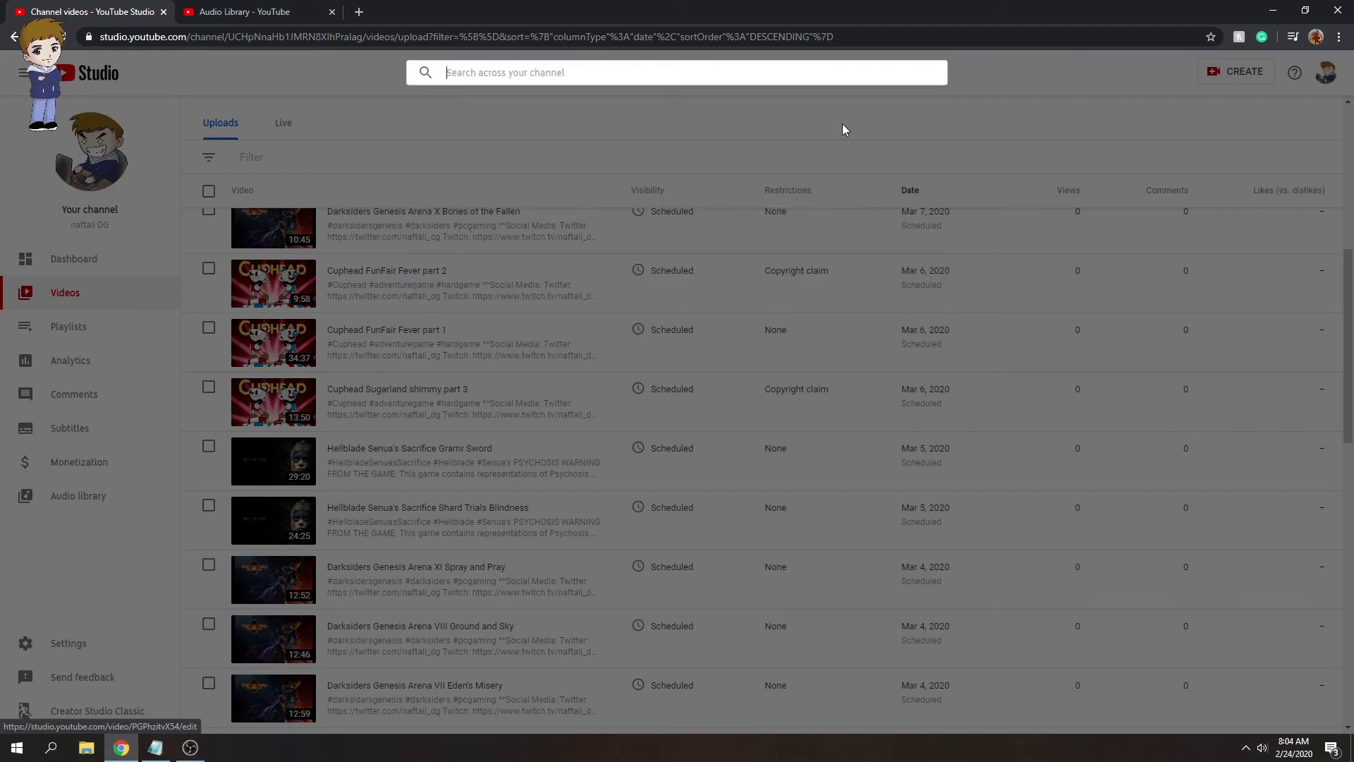
left_click(1058, 91)
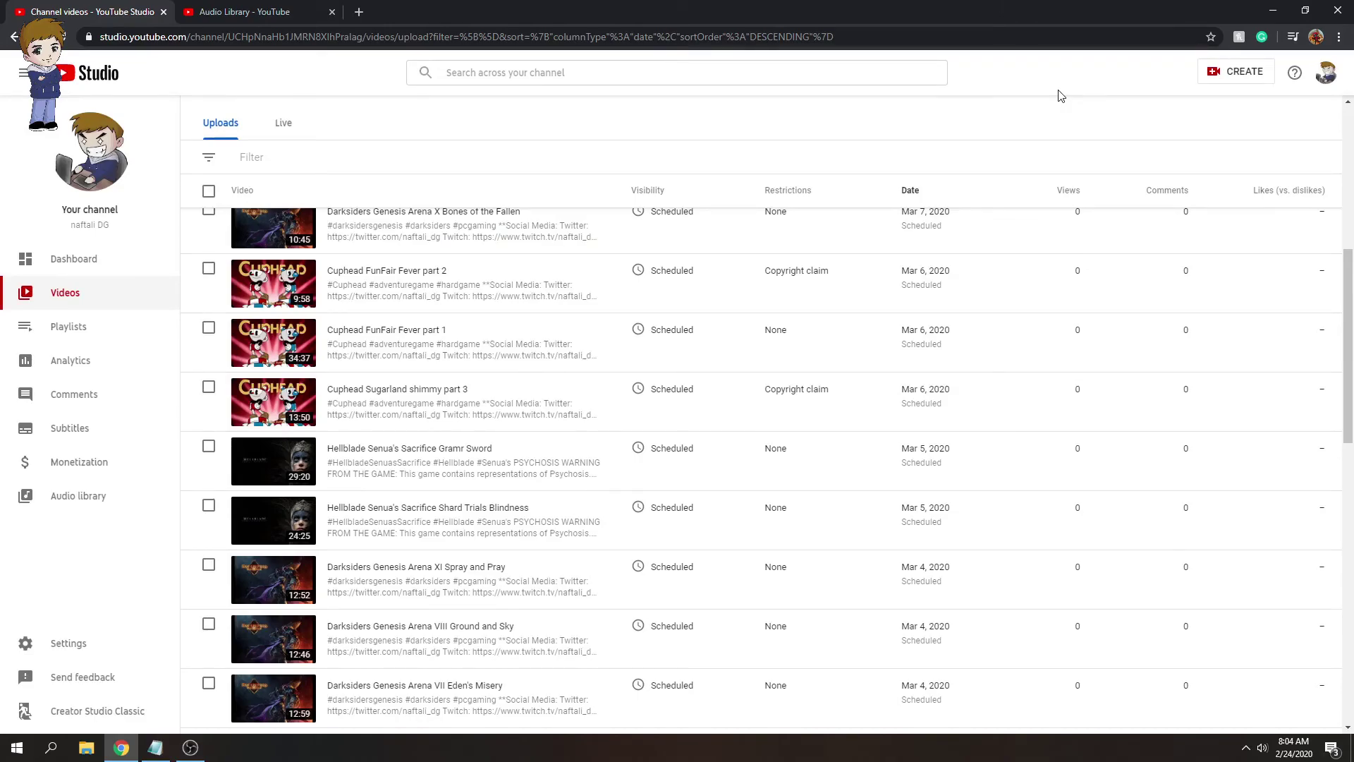
Revisit the channel dashboard and the start of the videos list, ending on the dashboard's current subscriber figures in Channel analytics
scroll(663, 289, "up", 7)
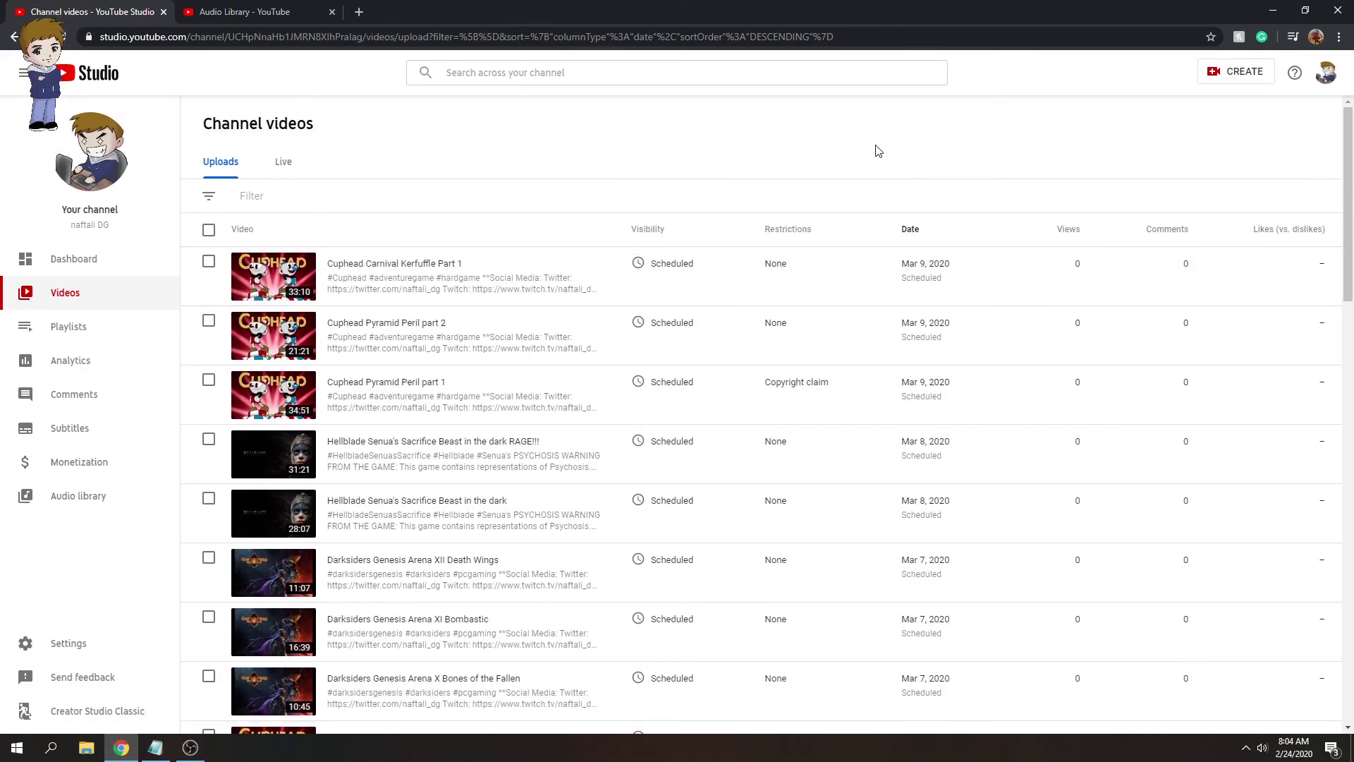
left_click(73, 259)
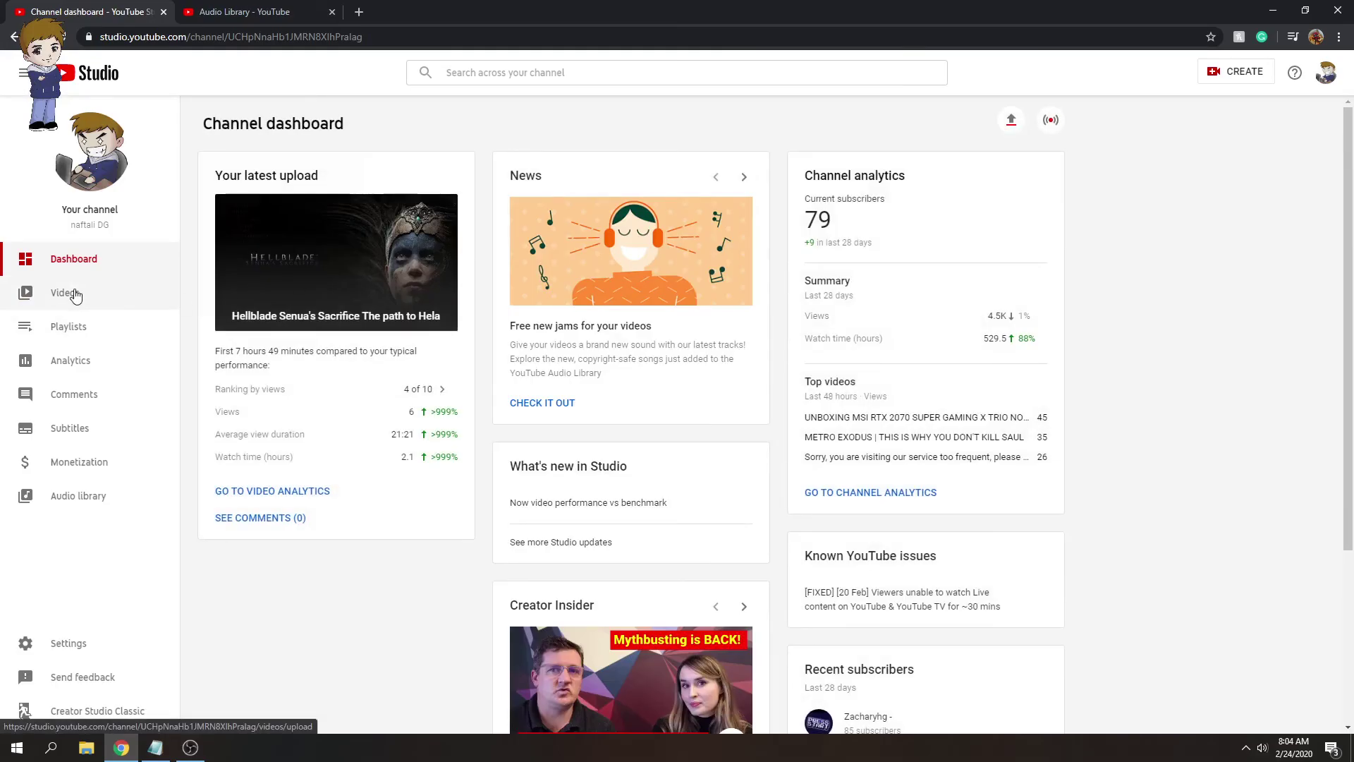
left_click(63, 295)
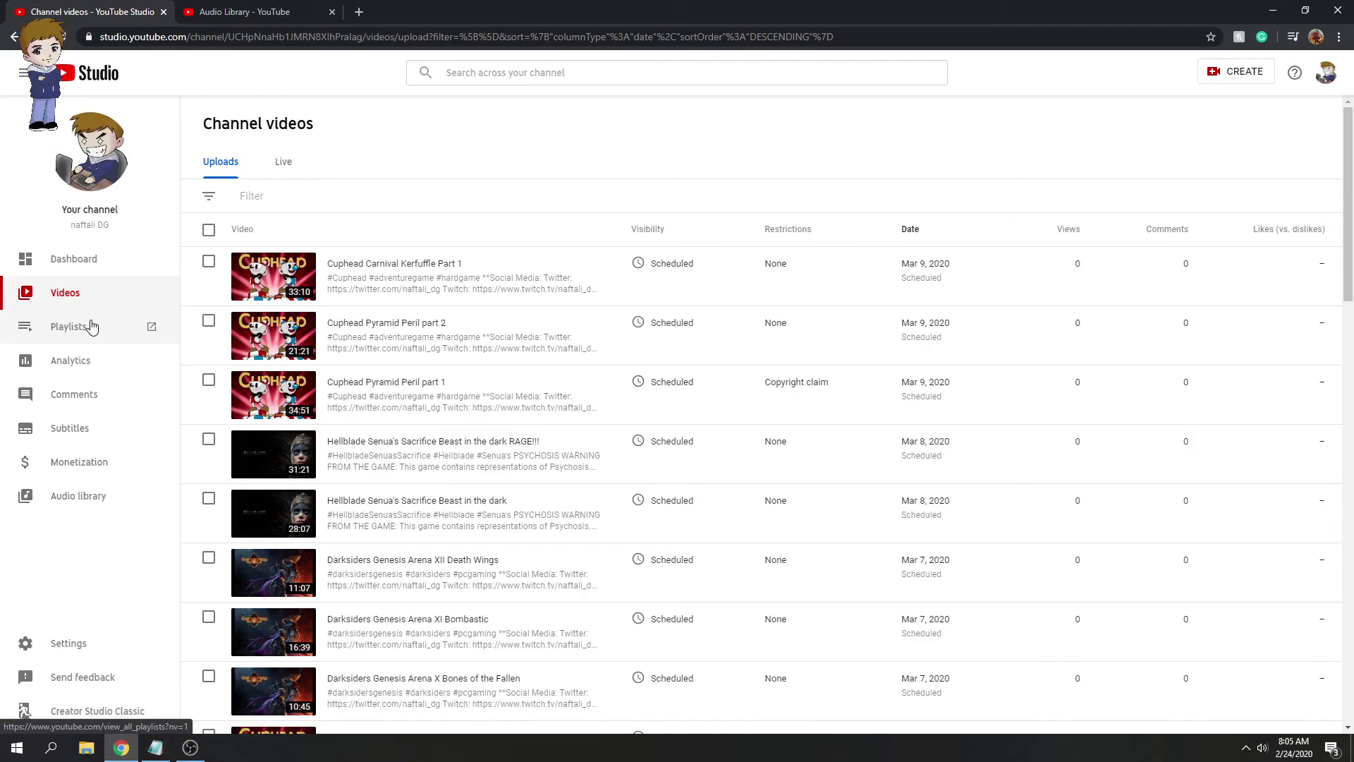
left_click(74, 266)
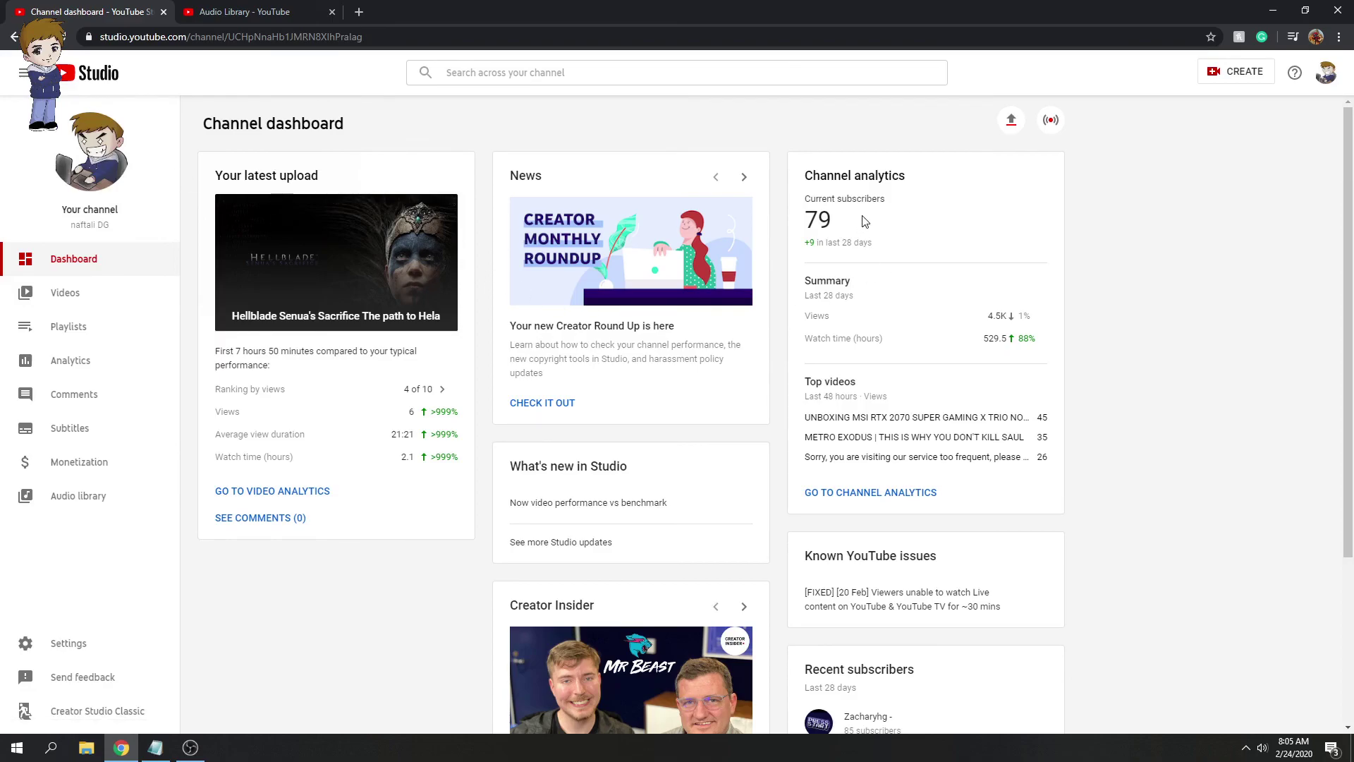
left_click_drag(885, 258, 805, 159)
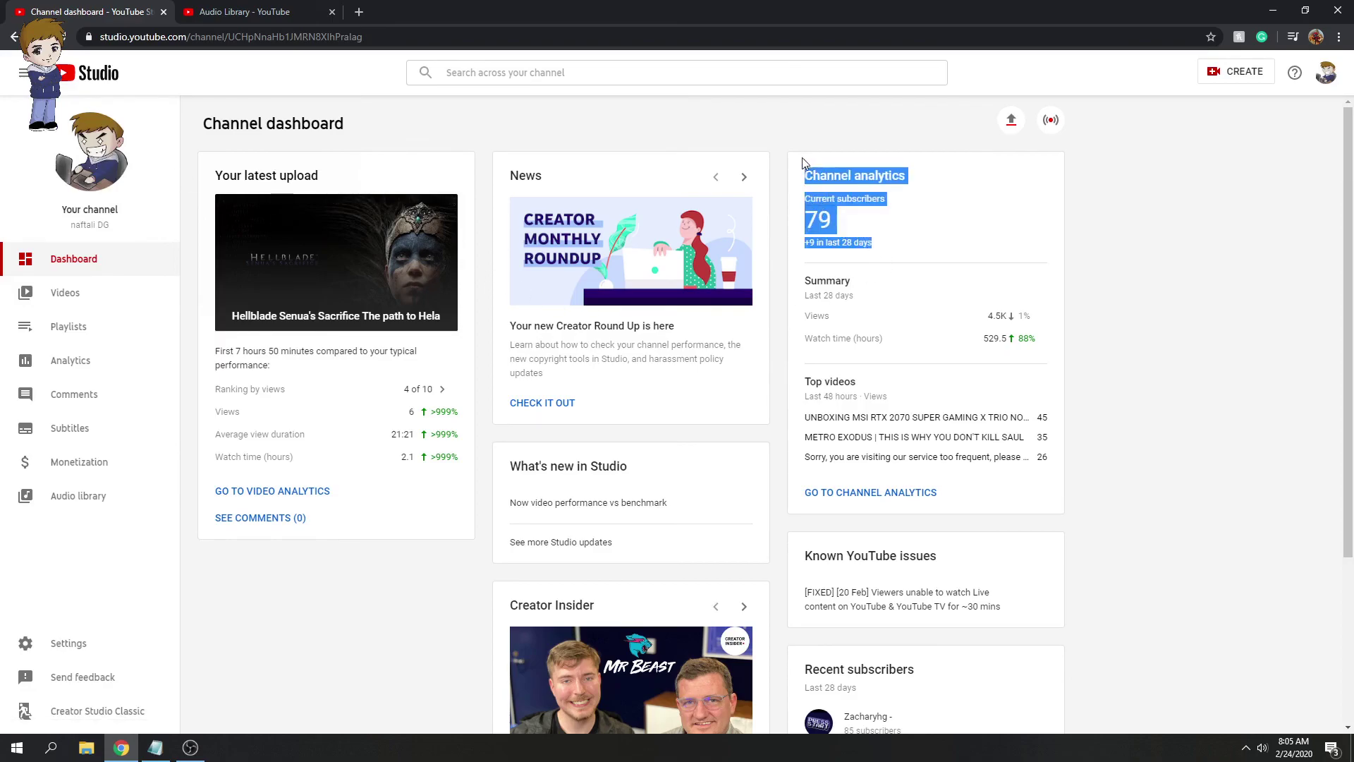
left_click(885, 231)
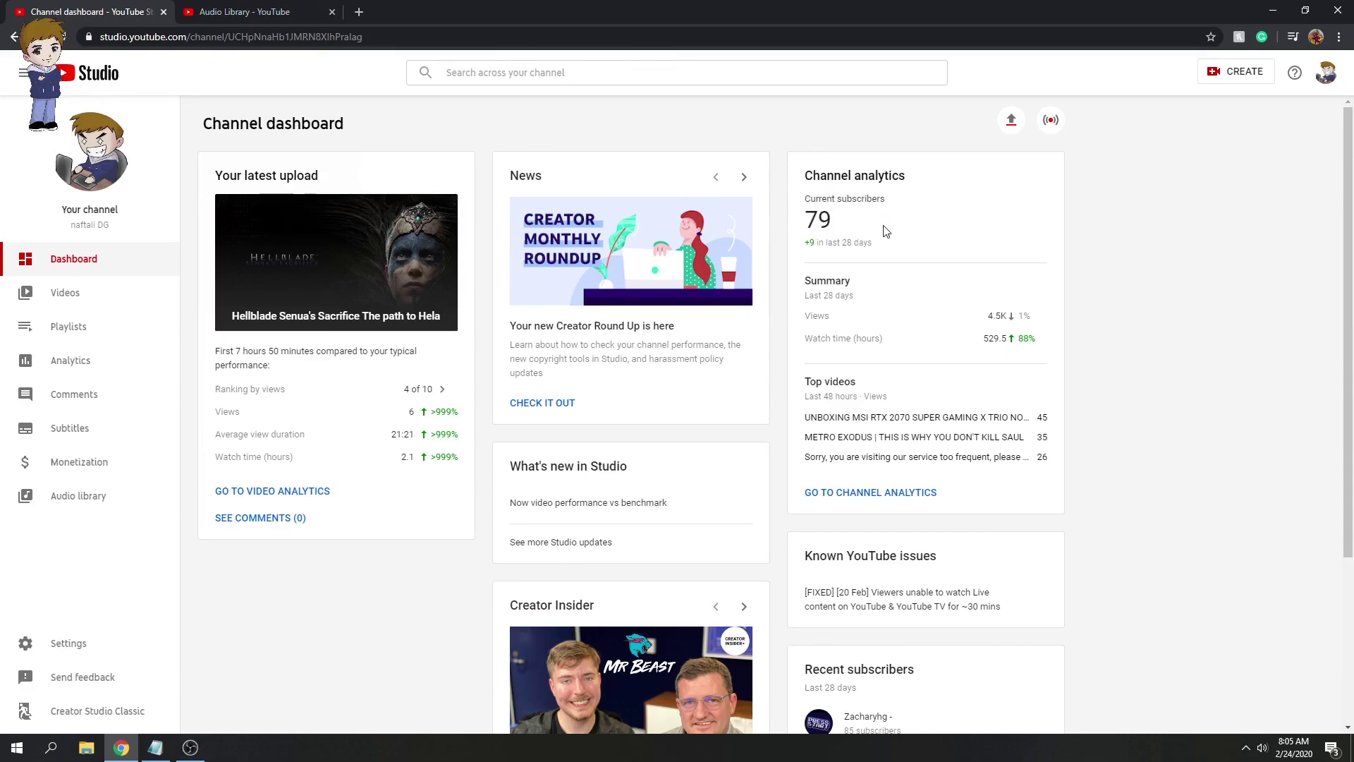